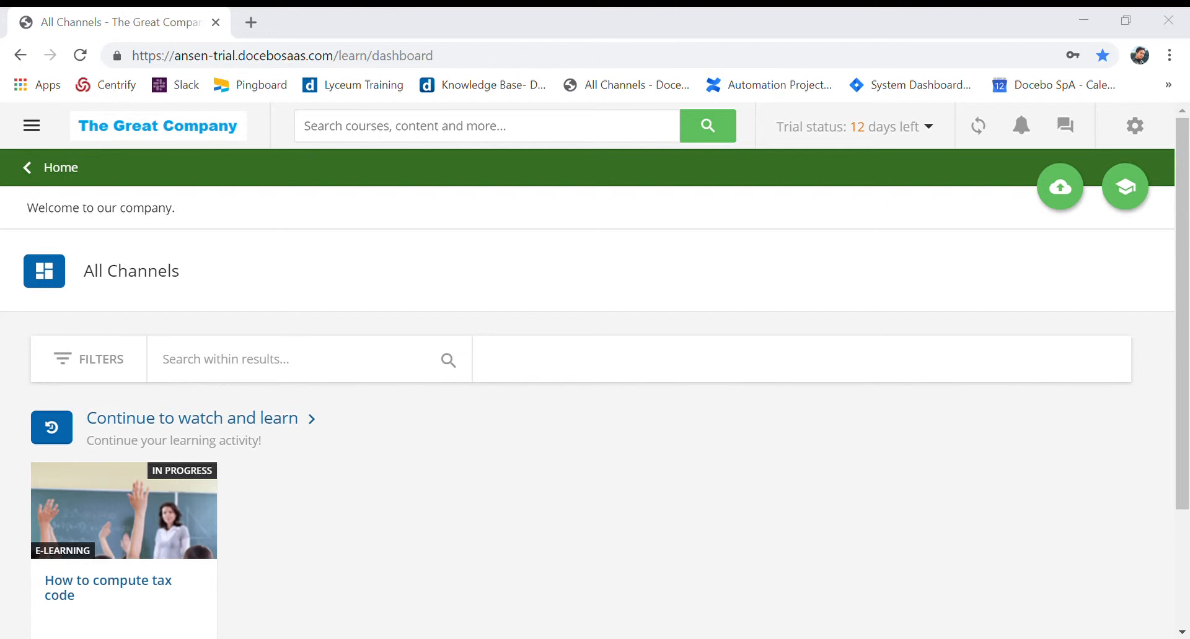
Open the Classroom Locations management page from the administration options
{"action": "left_click", "coordinate": [1147, 132]}
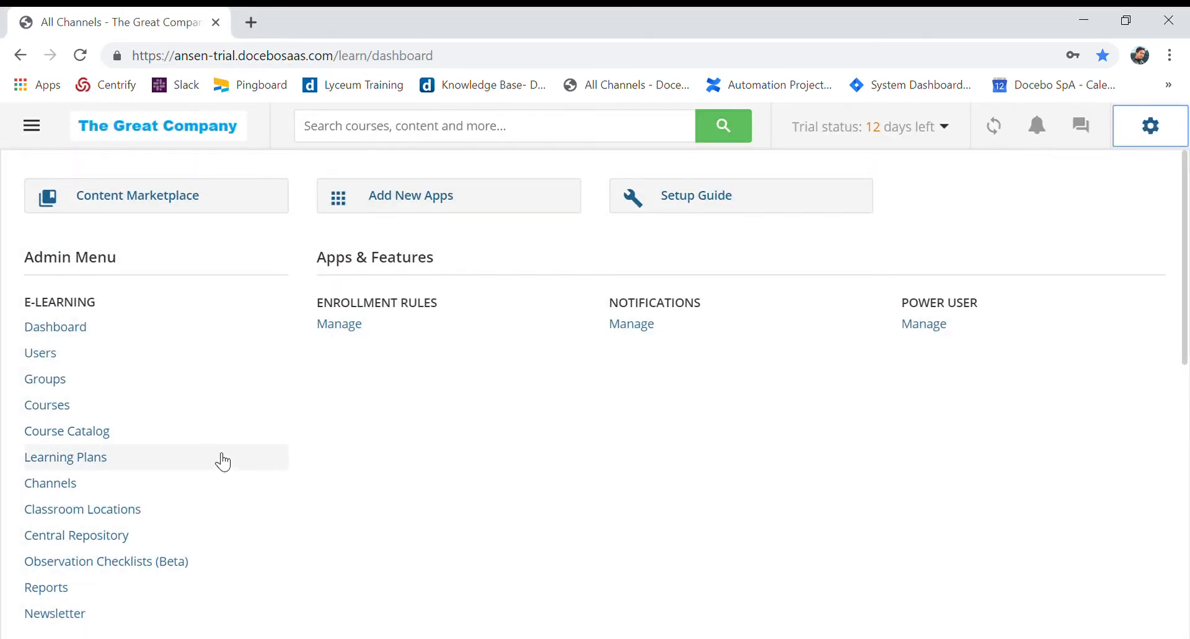
{"action": "scroll", "coordinate": [223, 461], "scroll_direction": "down", "scroll_amount": 5}
{"action": "scroll", "coordinate": [223, 462], "scroll_direction": "down", "scroll_amount": 3}
{"action": "scroll", "coordinate": [222, 462], "scroll_direction": "up", "scroll_amount": 2}
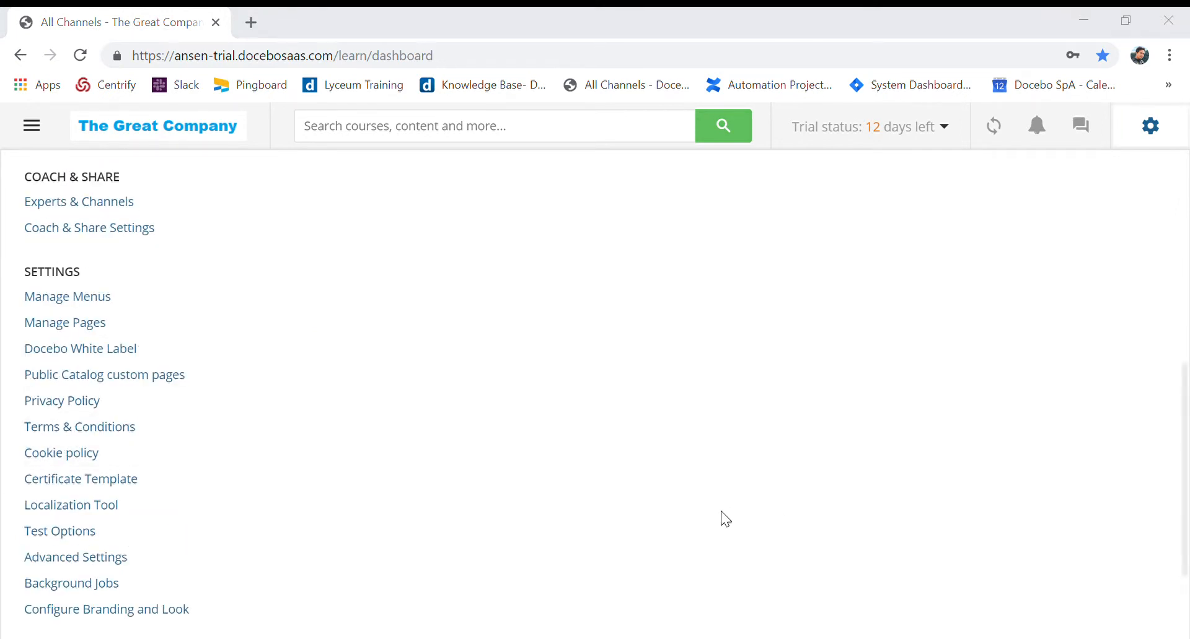
{"action": "scroll", "coordinate": [374, 551], "scroll_direction": "down", "scroll_amount": 2}
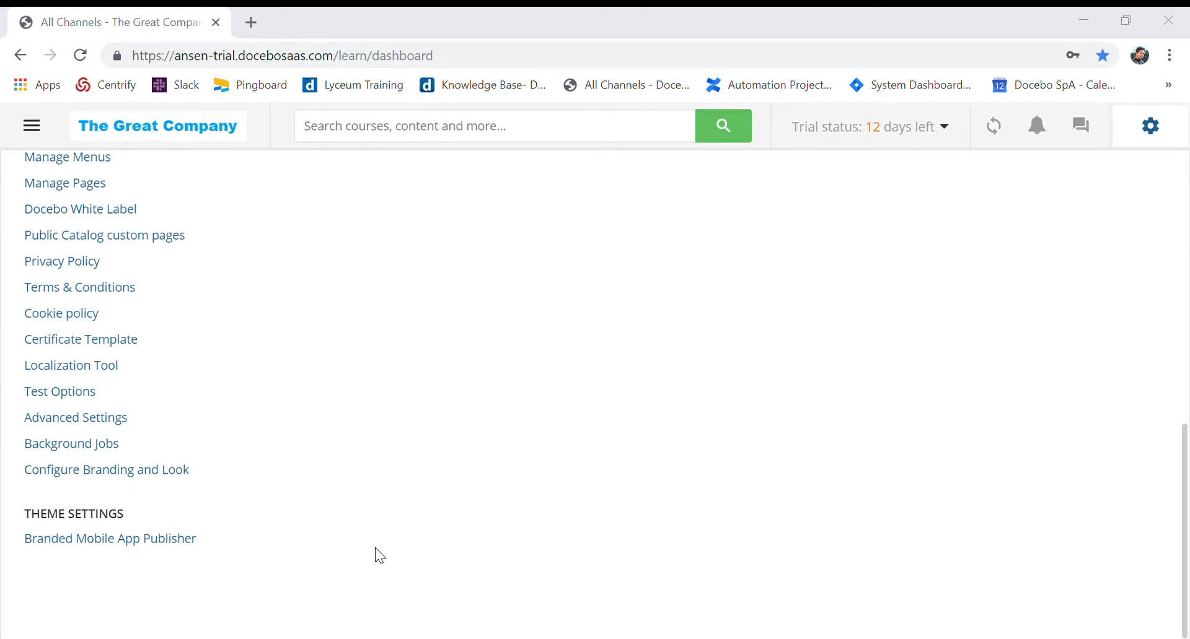
{"action": "scroll", "coordinate": [374, 548], "scroll_direction": "up", "scroll_amount": 6}
{"action": "scroll", "coordinate": [374, 547], "scroll_direction": "up", "scroll_amount": 2}
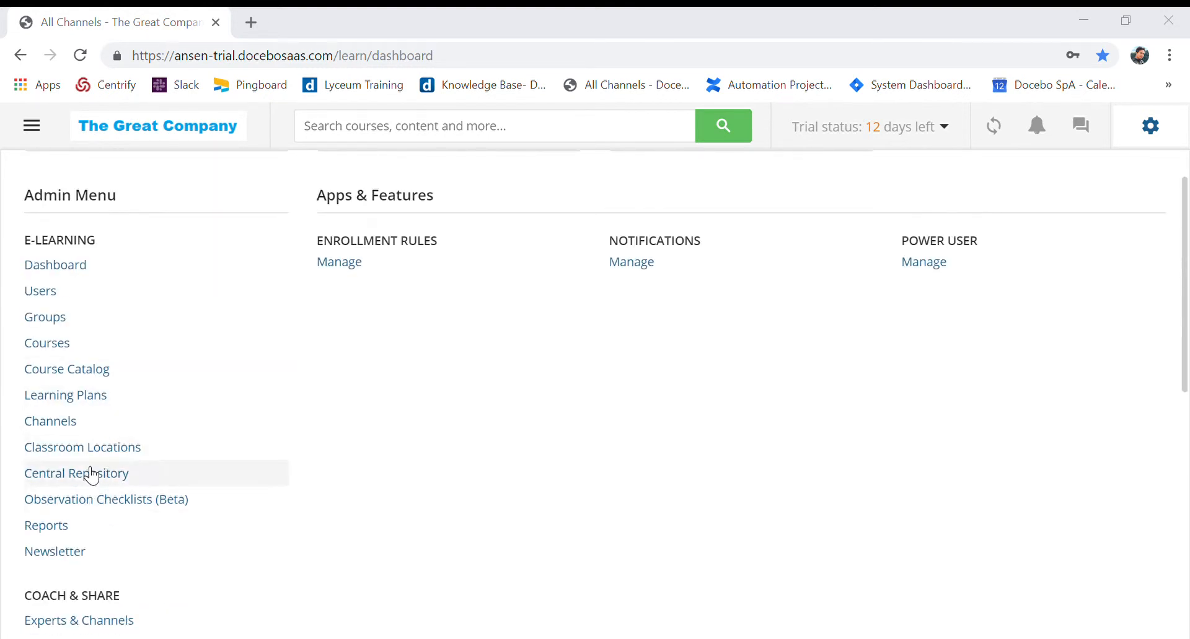
{"action": "left_click", "coordinate": [110, 453]}
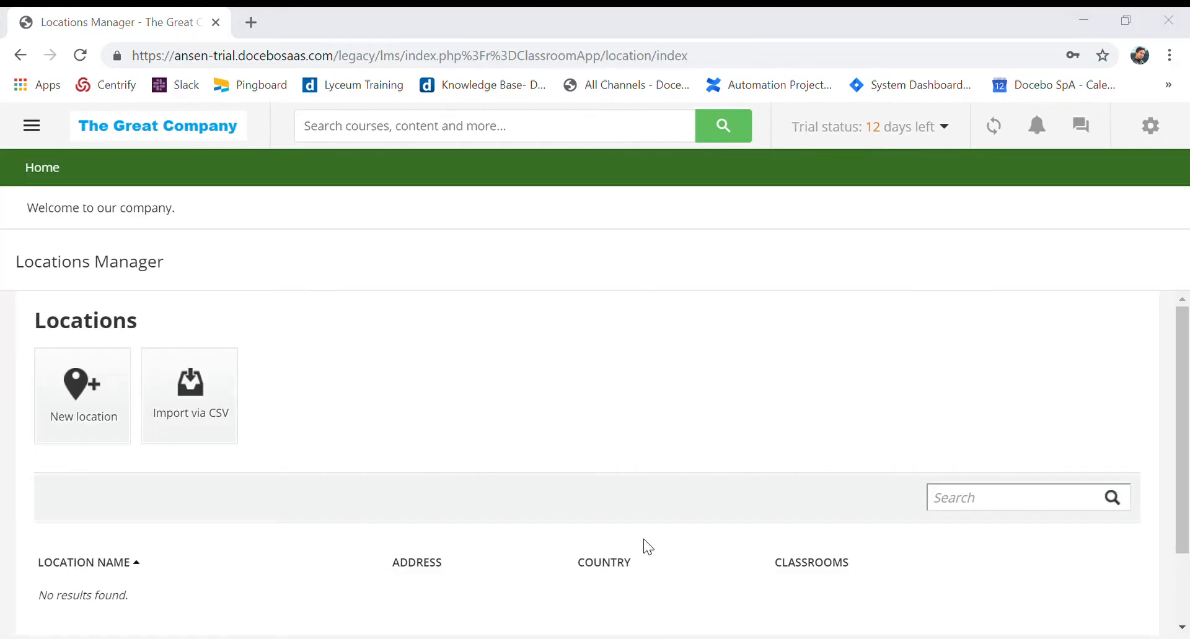
Start a new location and name it TEST LOCATION
{"action": "scroll", "coordinate": [768, 599], "scroll_direction": "down", "scroll_amount": 2}
{"action": "scroll", "coordinate": [779, 609], "scroll_direction": "up", "scroll_amount": 2}
{"action": "left_click", "coordinate": [83, 397]}
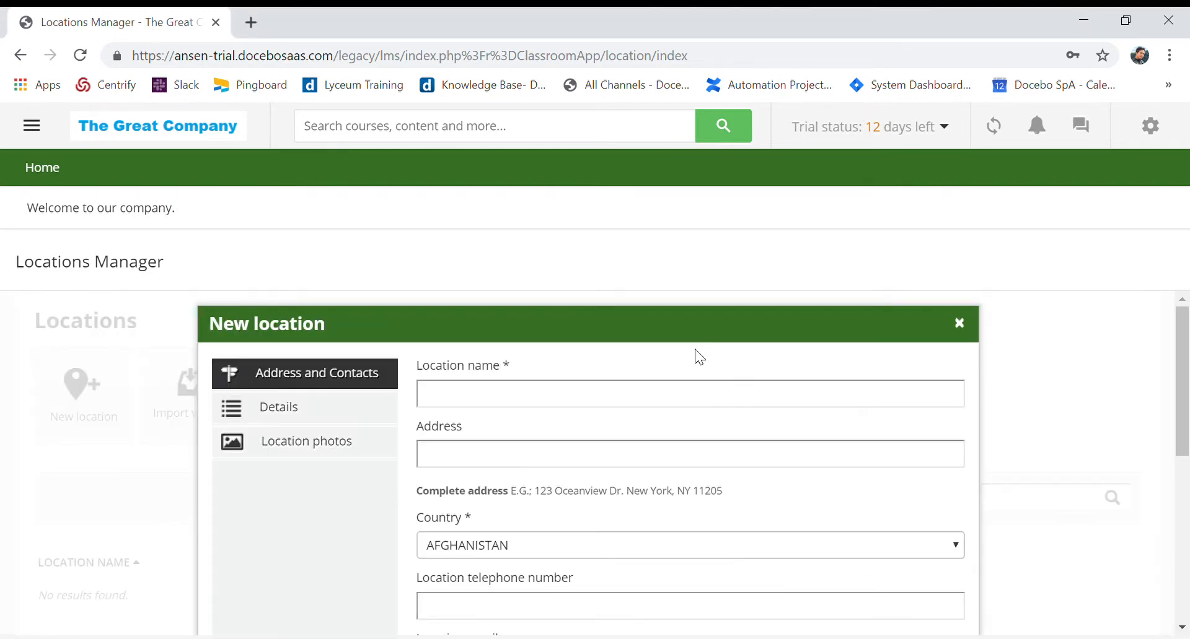
{"action": "scroll", "coordinate": [540, 356], "scroll_direction": "down", "scroll_amount": 2}
{"action": "scroll", "coordinate": [539, 383], "scroll_direction": "up", "scroll_amount": 1}
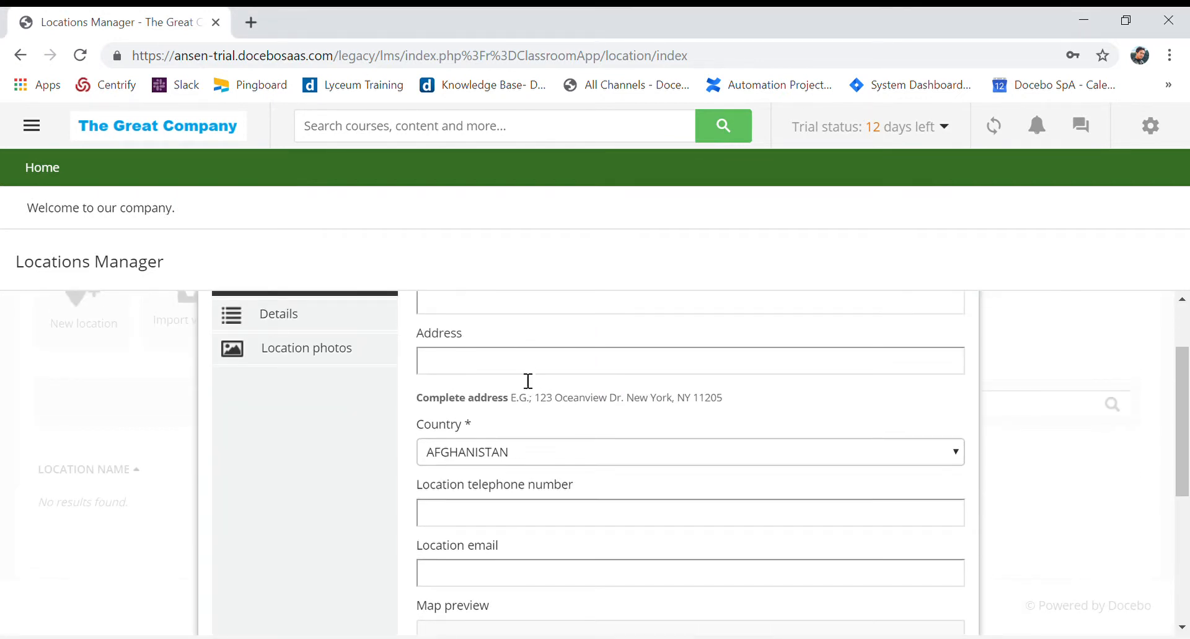
{"action": "scroll", "coordinate": [528, 377], "scroll_direction": "up", "scroll_amount": 2}
{"action": "left_click", "coordinate": [524, 398]}
{"action": "type", "text": "TEST LOCATION"}
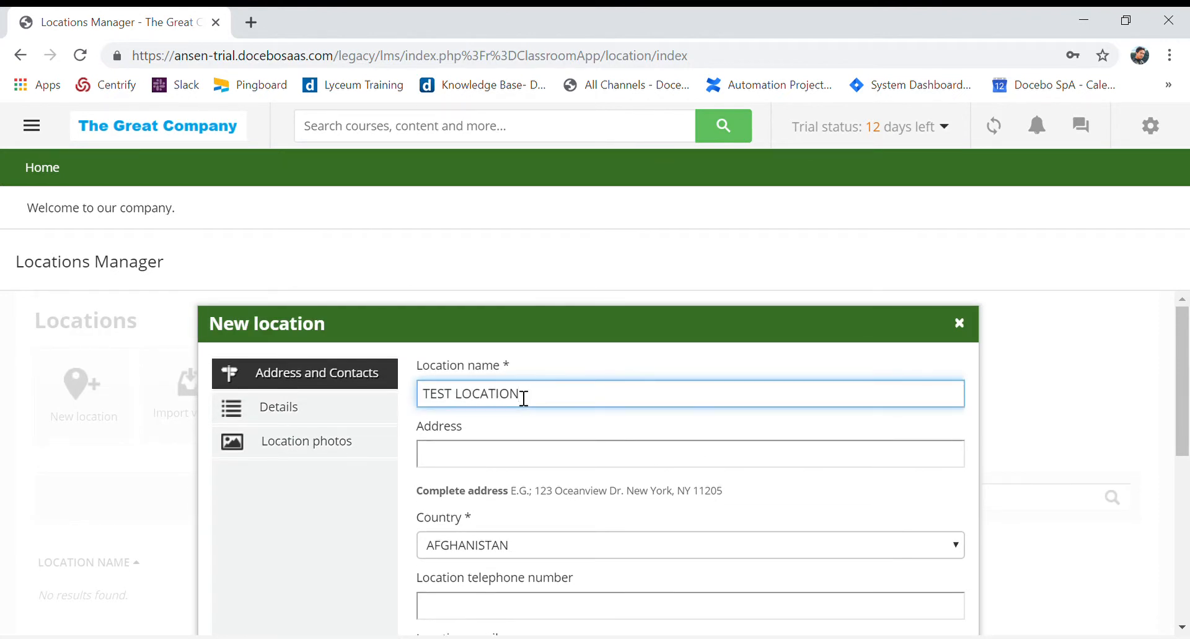
Enter Monza as the new location's address
{"action": "key", "text": "Tab"}
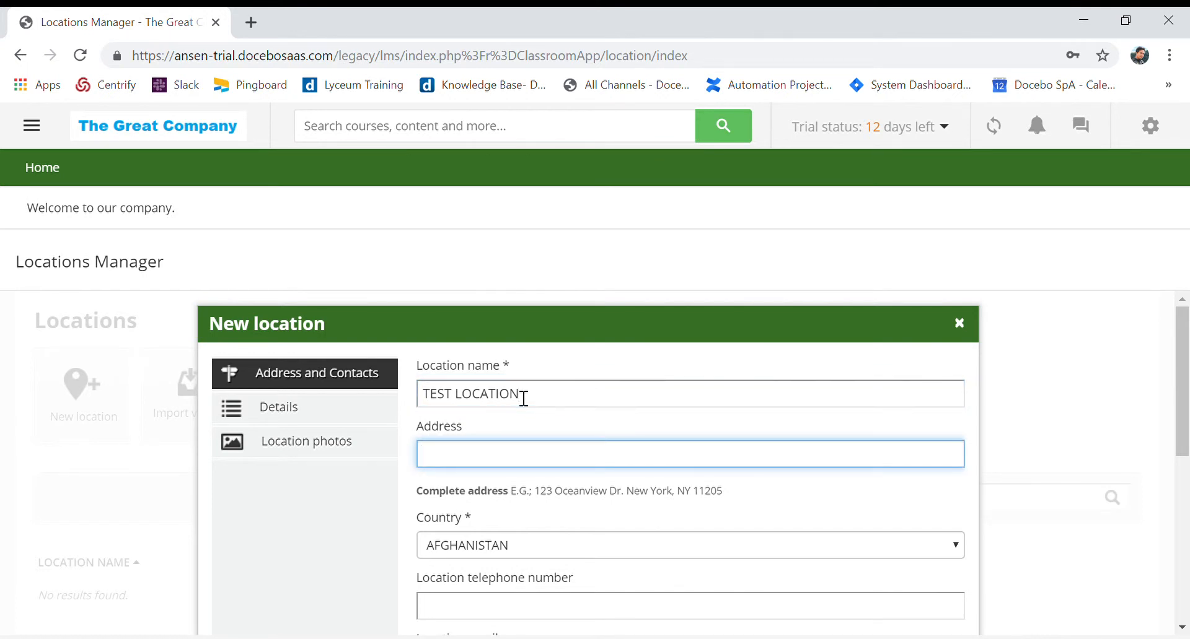
{"action": "type", "text": "Monza"}
{"action": "scroll", "coordinate": [697, 434], "scroll_direction": "down", "scroll_amount": 3}
{"action": "scroll", "coordinate": [697, 437], "scroll_direction": "up", "scroll_amount": 1}
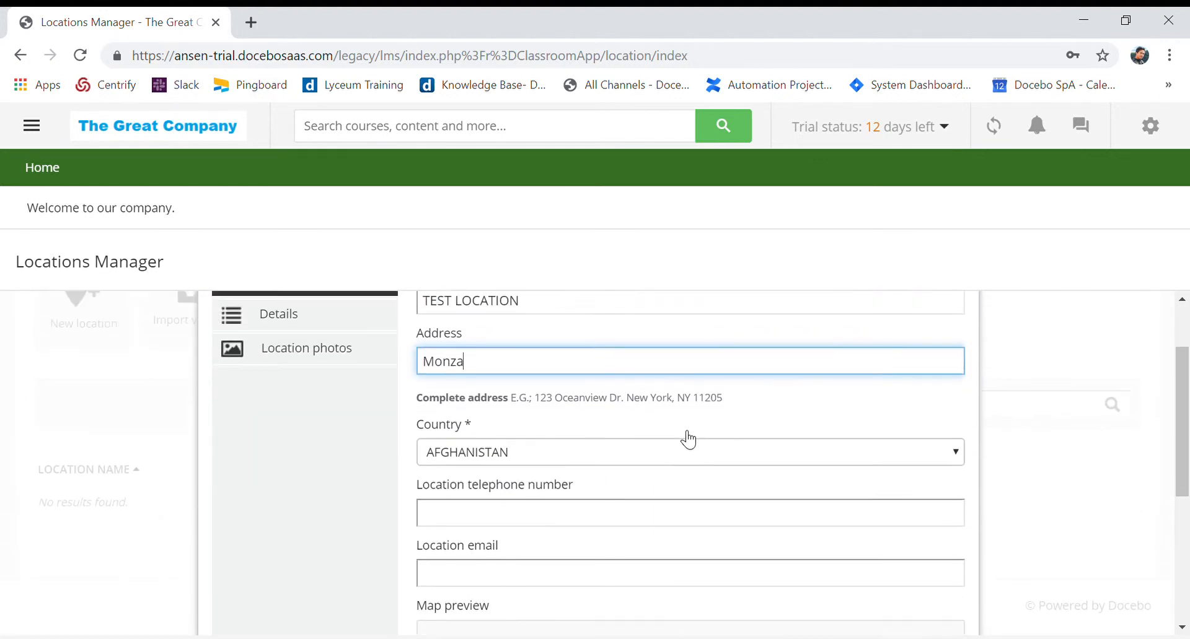
Replace the location's address with a copy of the sample complete address shown below the field
{"action": "left_click_drag", "start_coordinate": [535, 404], "coordinate": [736, 409]}
{"action": "key", "text": "ctrl+c"}
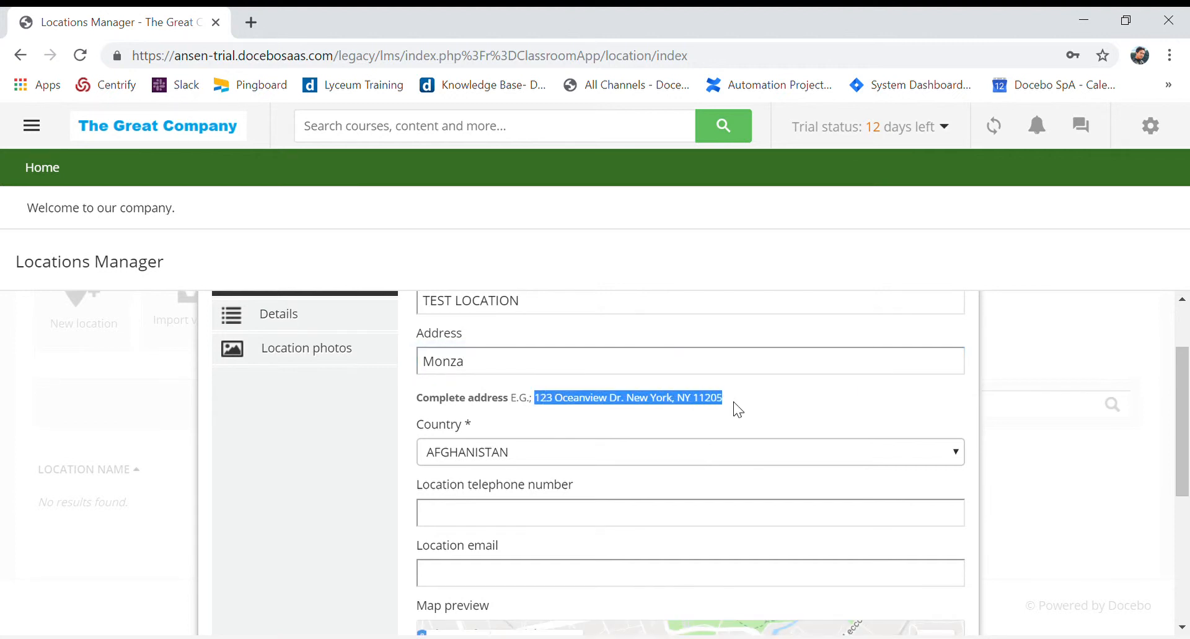
{"action": "left_click_drag", "start_coordinate": [487, 371], "coordinate": [366, 372]}
{"action": "key", "text": "ctrl+v"}
Set the new location's country to ITALY
{"action": "scroll", "coordinate": [655, 442], "scroll_direction": "down", "scroll_amount": 2}
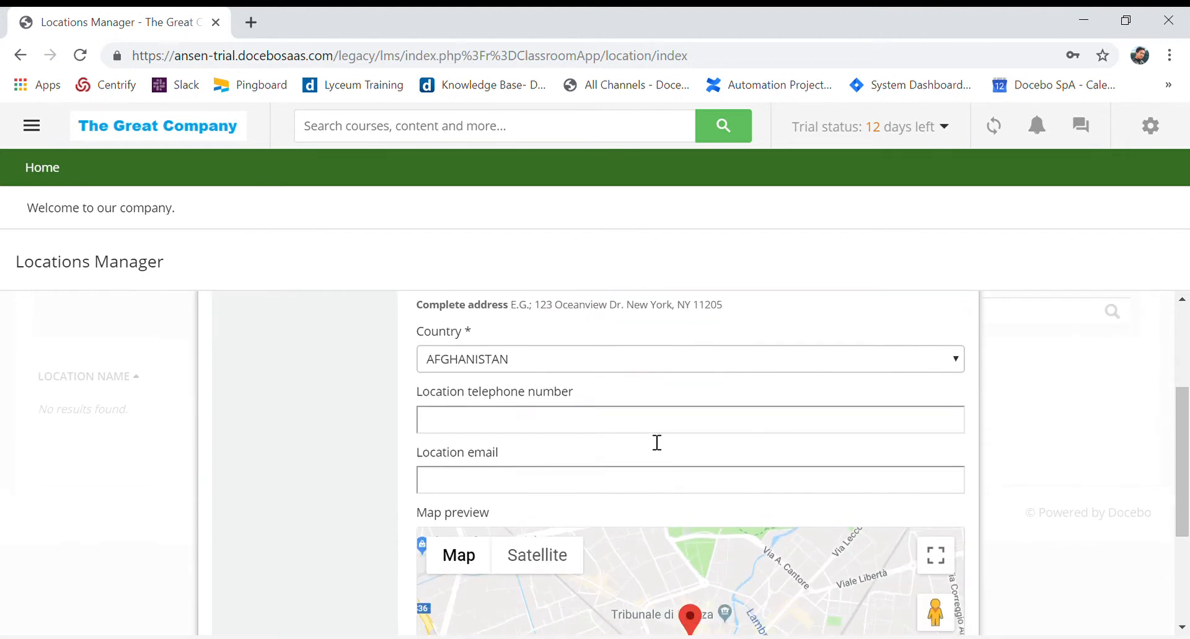
{"action": "scroll", "coordinate": [600, 434], "scroll_direction": "up", "scroll_amount": 1}
{"action": "scroll", "coordinate": [599, 438], "scroll_direction": "up", "scroll_amount": 1}
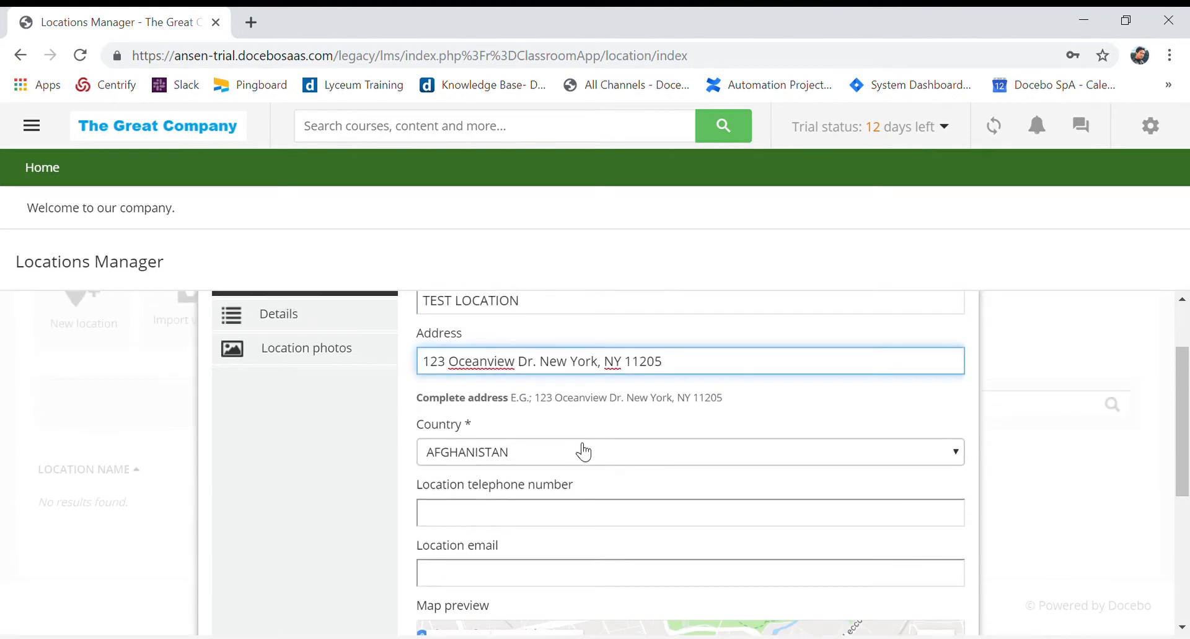
{"action": "left_click", "coordinate": [575, 457]}
{"action": "key", "text": "i"}
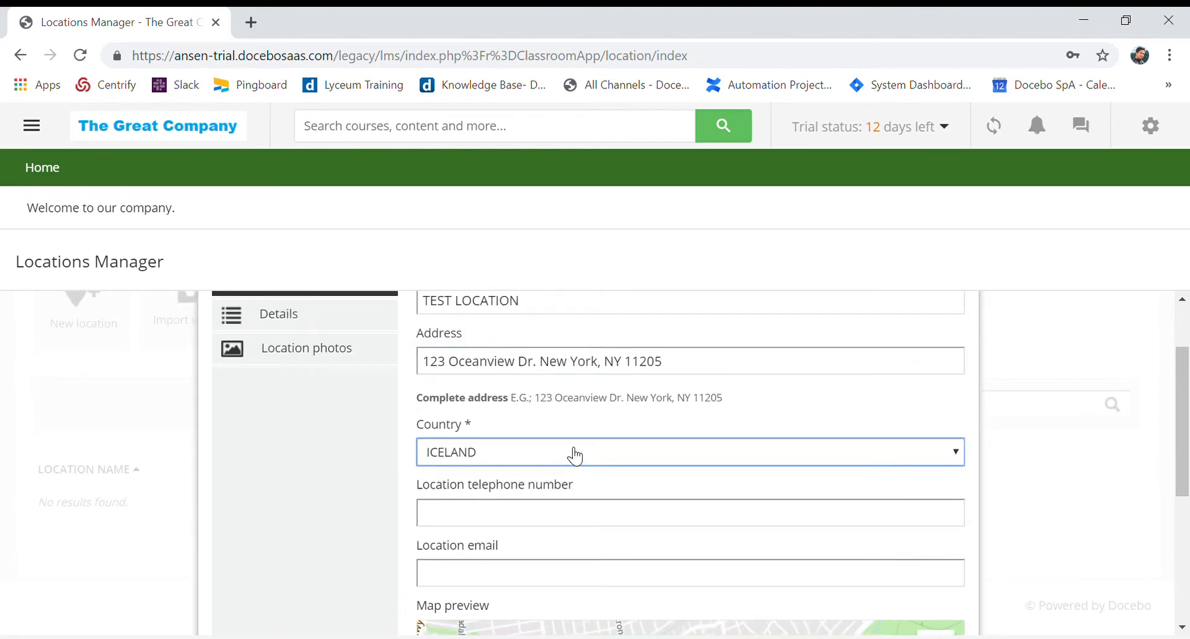
{"action": "key", "text": "t"}
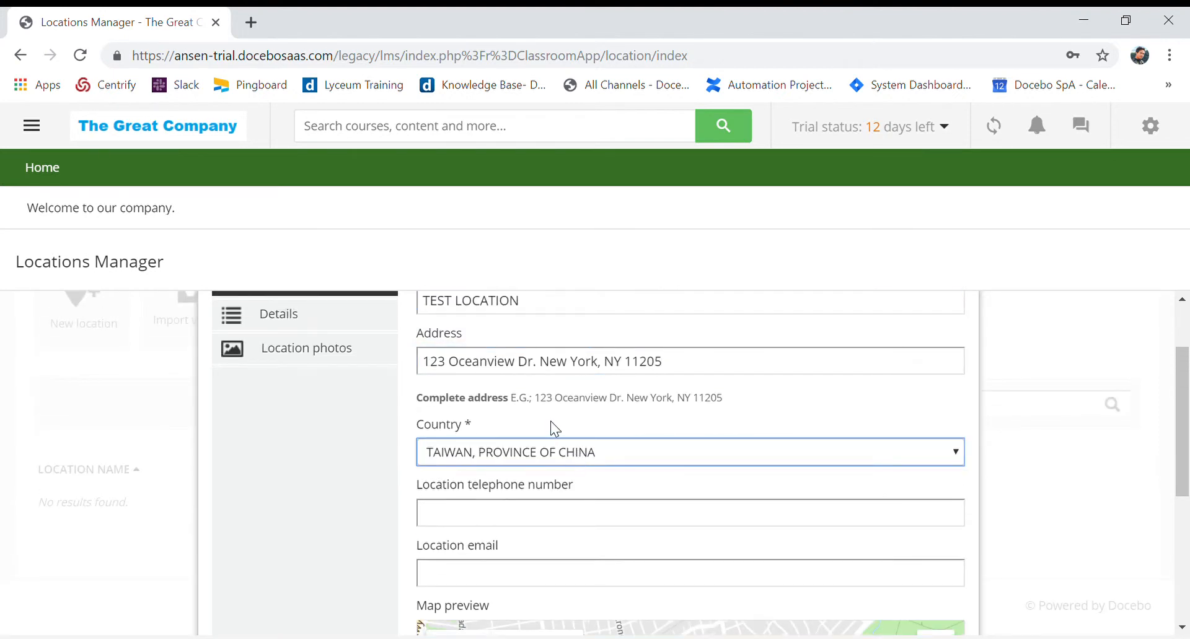
{"action": "key", "text": "i"}
{"action": "key", "text": "t"}
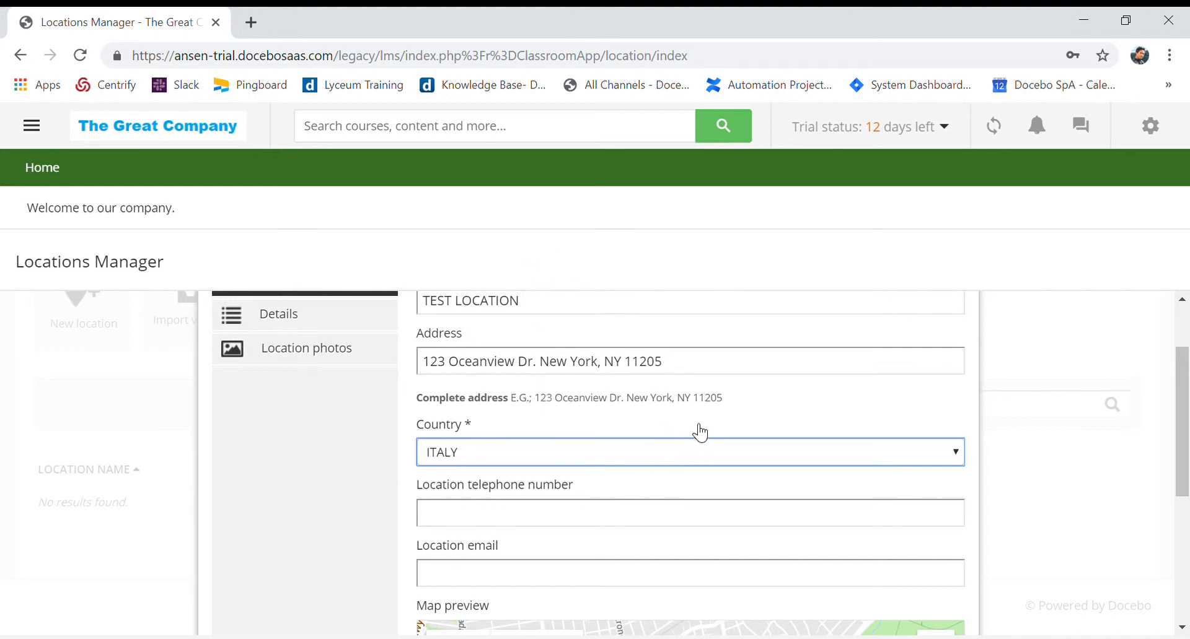
Examine the new location's contact fields and map preview, plus its Details and Location photos sections
{"action": "scroll", "coordinate": [693, 514], "scroll_direction": "down", "scroll_amount": 1}
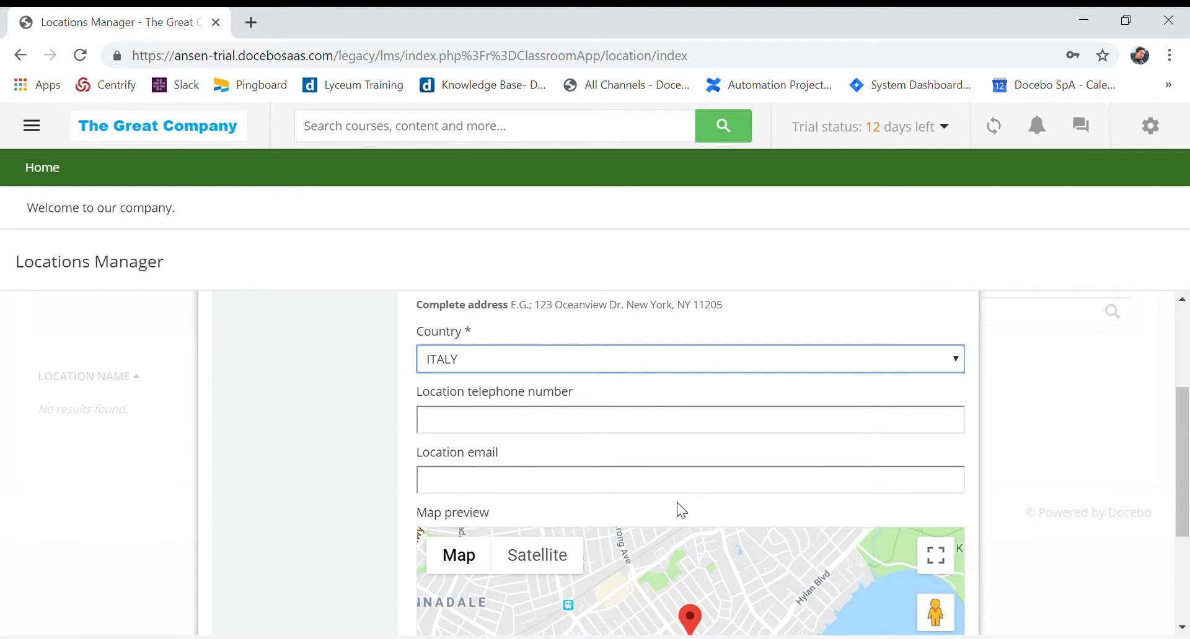
{"action": "scroll", "coordinate": [751, 479], "scroll_direction": "down", "scroll_amount": 5}
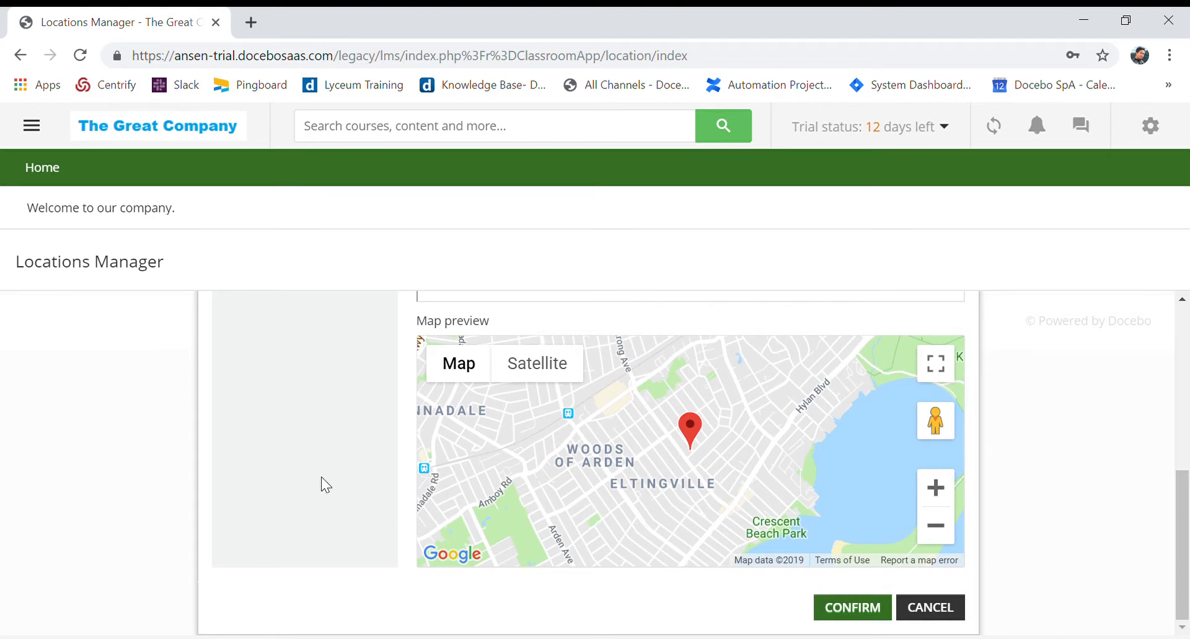
{"action": "scroll", "coordinate": [236, 524], "scroll_direction": "up", "scroll_amount": 6}
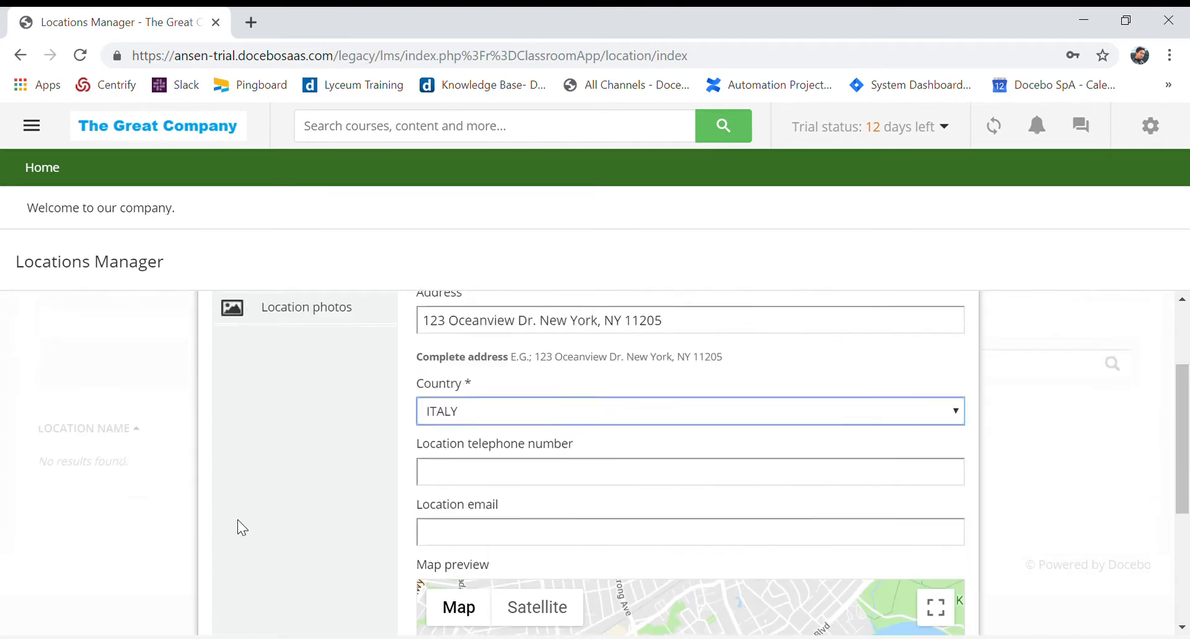
{"action": "scroll", "coordinate": [241, 519], "scroll_direction": "down", "scroll_amount": 3}
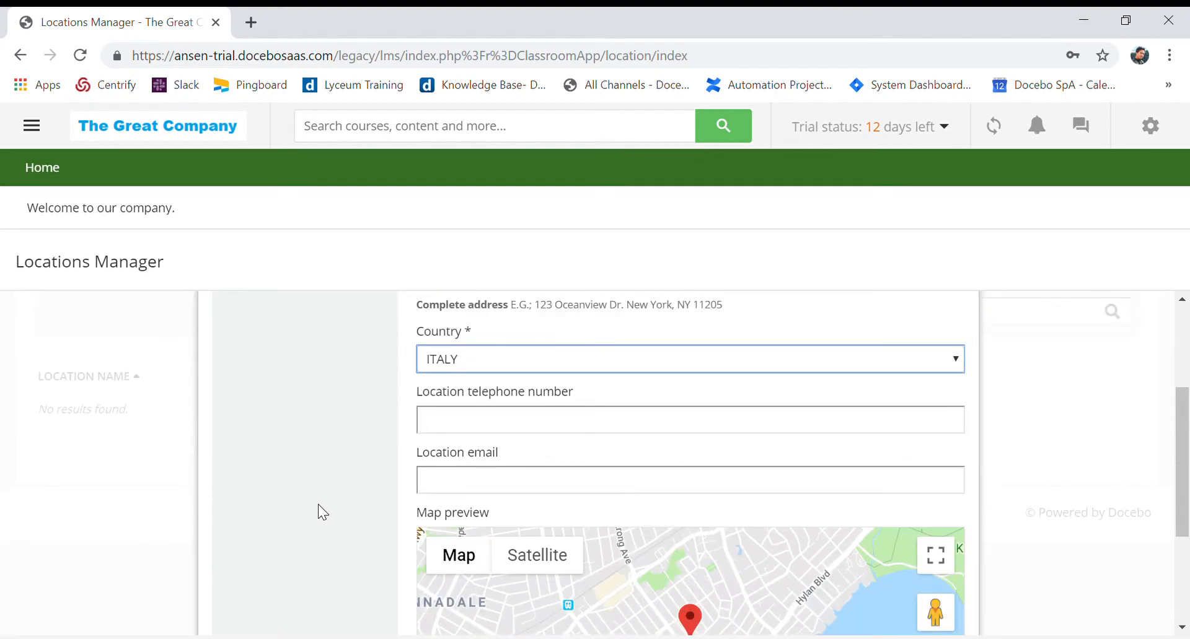
{"action": "scroll", "coordinate": [316, 501], "scroll_direction": "up", "scroll_amount": 3}
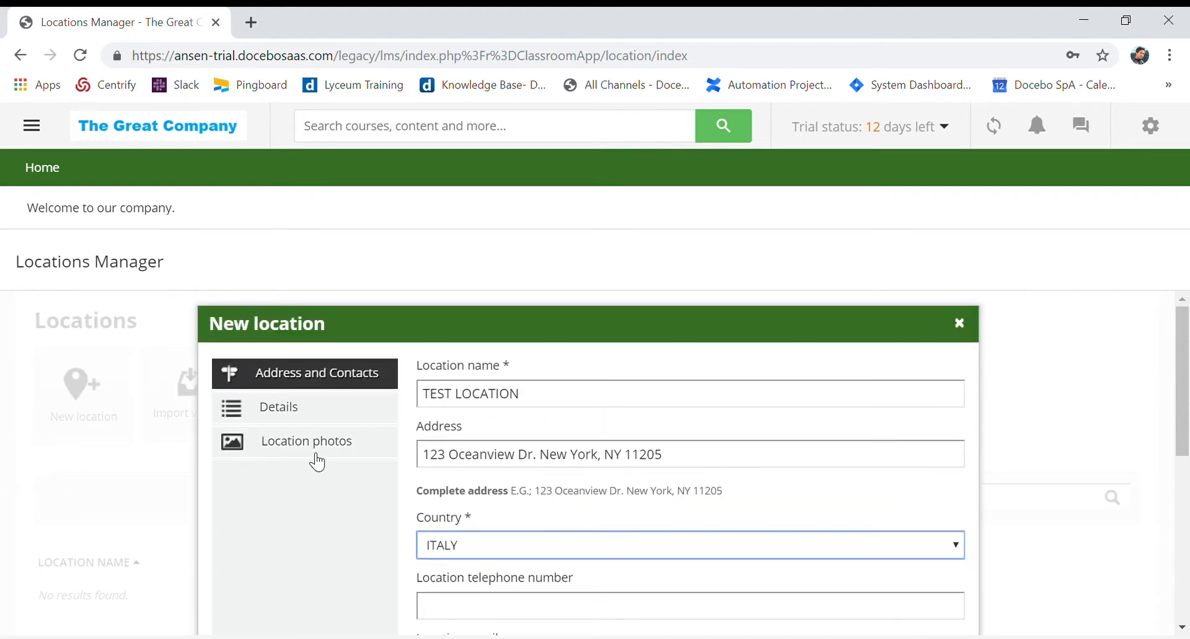
{"action": "left_click", "coordinate": [295, 408]}
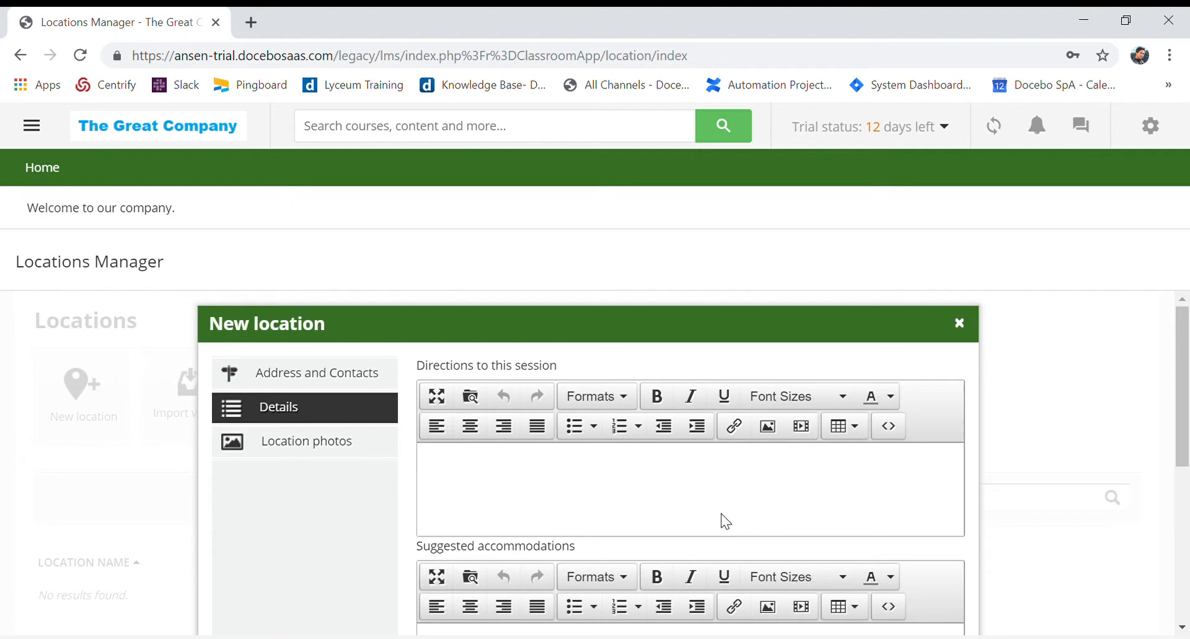
{"action": "scroll", "coordinate": [723, 519], "scroll_direction": "down", "scroll_amount": 3}
{"action": "scroll", "coordinate": [726, 522], "scroll_direction": "up", "scroll_amount": 1}
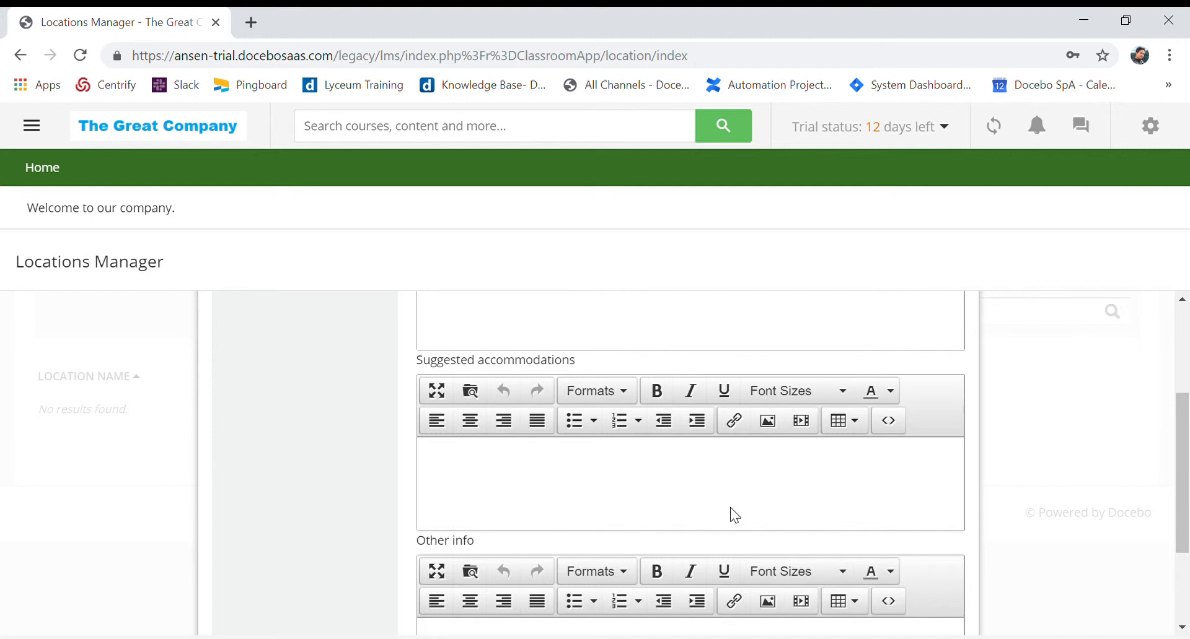
{"action": "scroll", "coordinate": [676, 515], "scroll_direction": "down", "scroll_amount": 3}
{"action": "scroll", "coordinate": [677, 514], "scroll_direction": "up", "scroll_amount": 7}
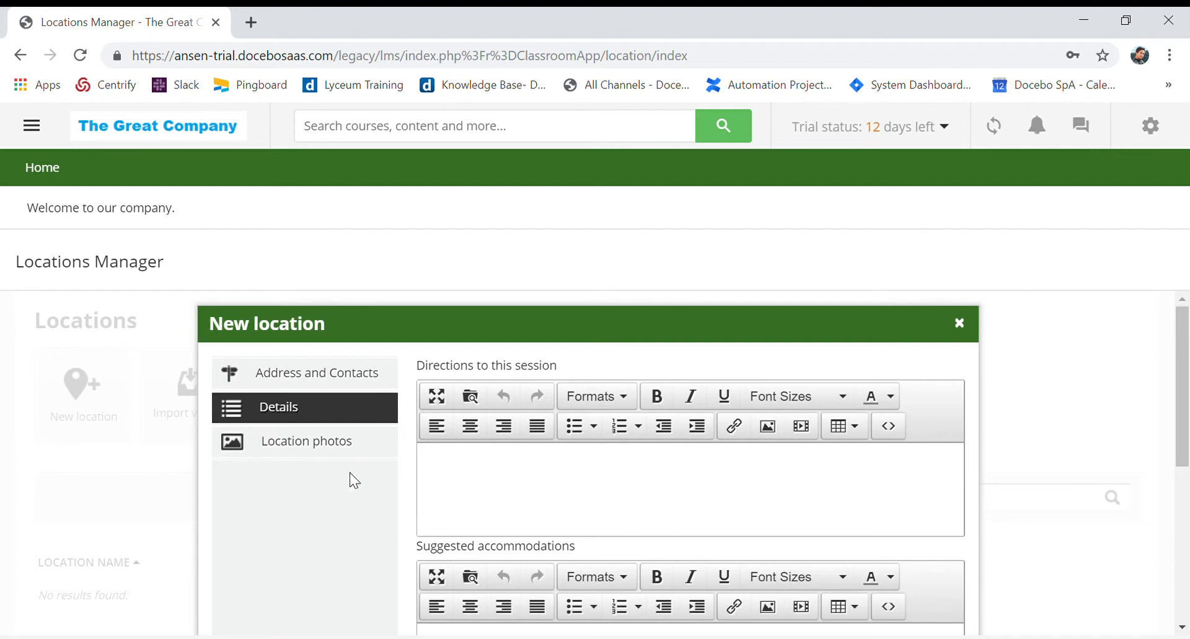
{"action": "left_click", "coordinate": [338, 450]}
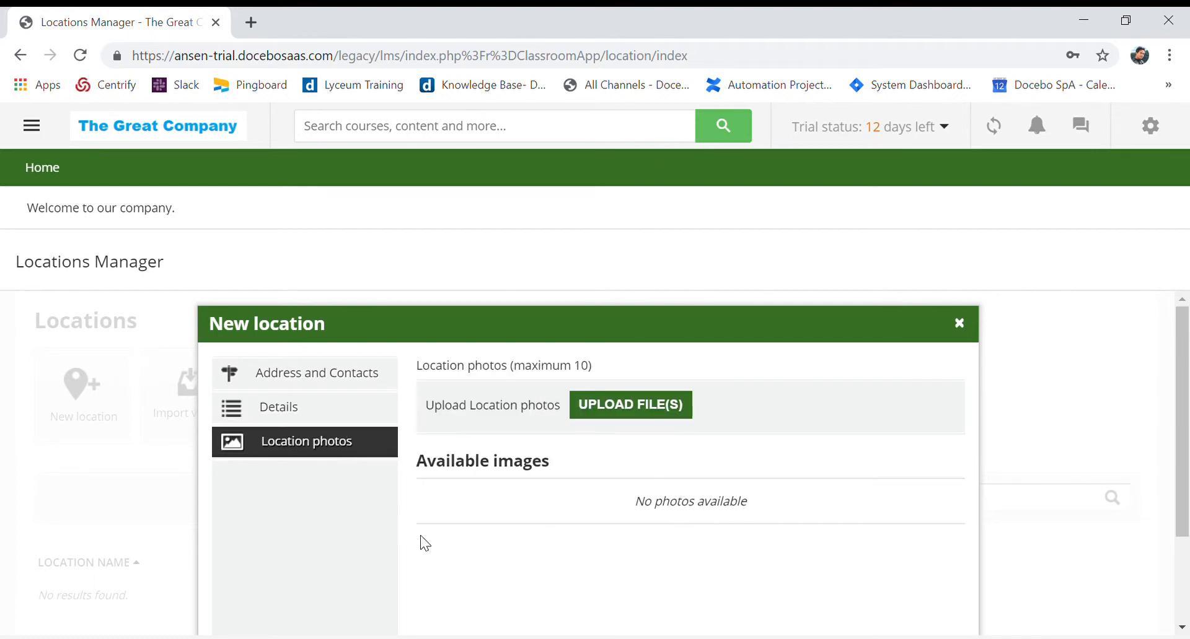
{"action": "left_click", "coordinate": [267, 410]}
{"action": "scroll", "coordinate": [454, 478], "scroll_direction": "down", "scroll_amount": 5}
{"action": "scroll", "coordinate": [401, 536], "scroll_direction": "up", "scroll_amount": 1}
{"action": "scroll", "coordinate": [318, 472], "scroll_direction": "up", "scroll_amount": 4}
Go to the new location's Location photos section and confirm the location without adding photos
{"action": "left_click", "coordinate": [315, 442]}
{"action": "scroll", "coordinate": [633, 470], "scroll_direction": "down", "scroll_amount": 2}
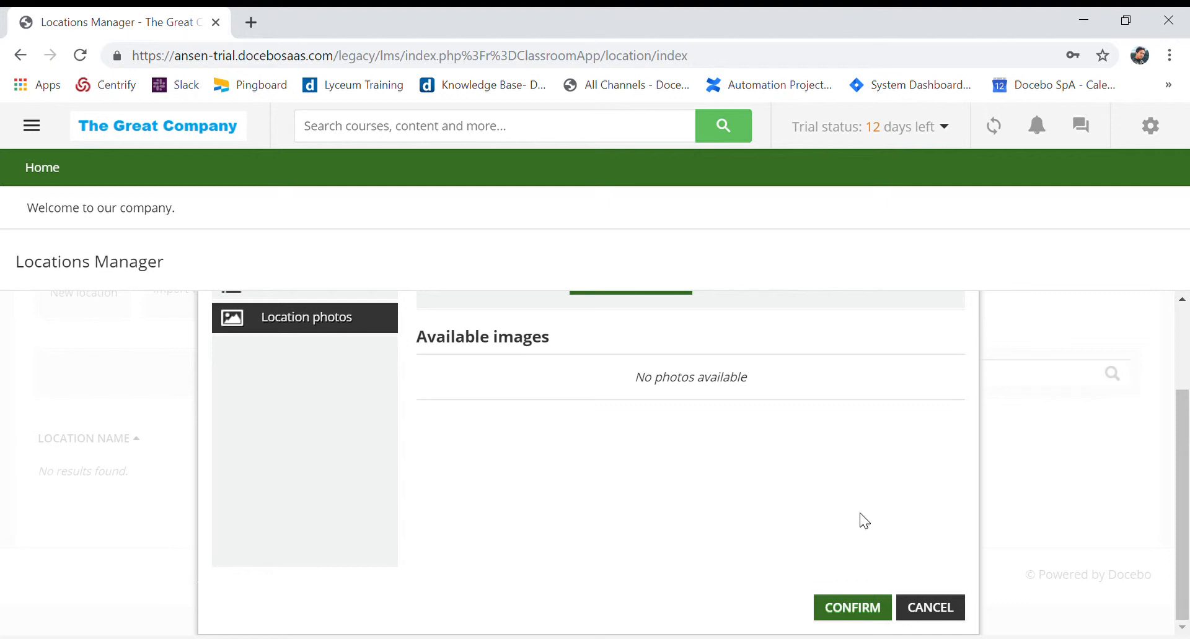
{"action": "left_click", "coordinate": [861, 609]}
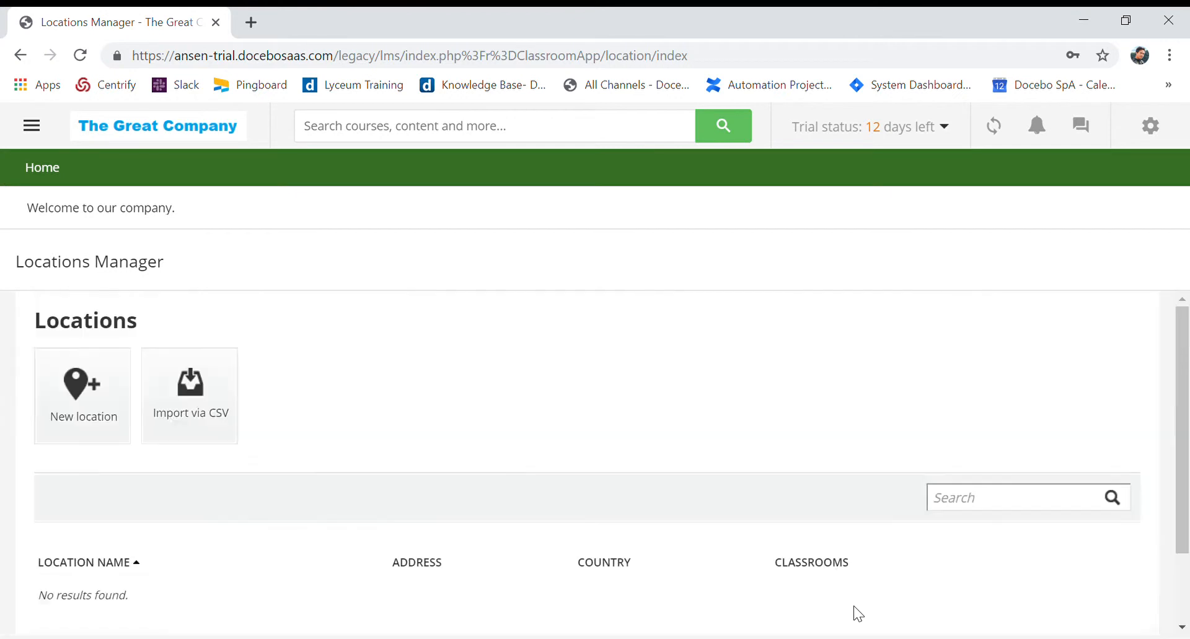
Open the classroom management page for TEST LOCATION
{"action": "scroll", "coordinate": [728, 527], "scroll_direction": "down", "scroll_amount": 1}
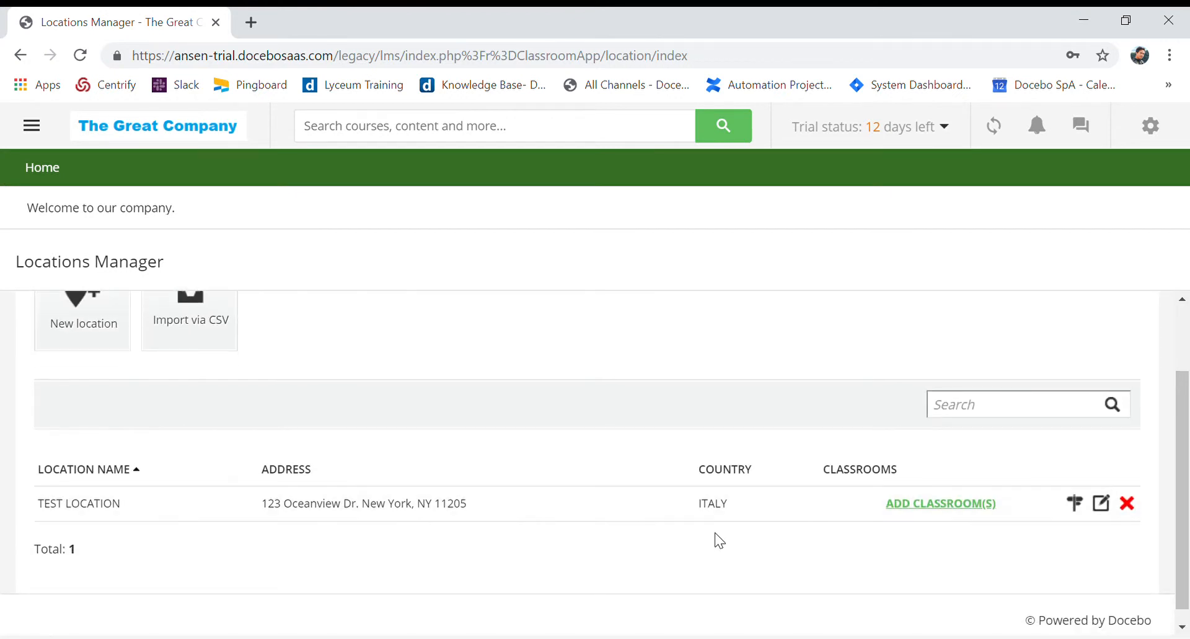
{"action": "left_click", "coordinate": [936, 508]}
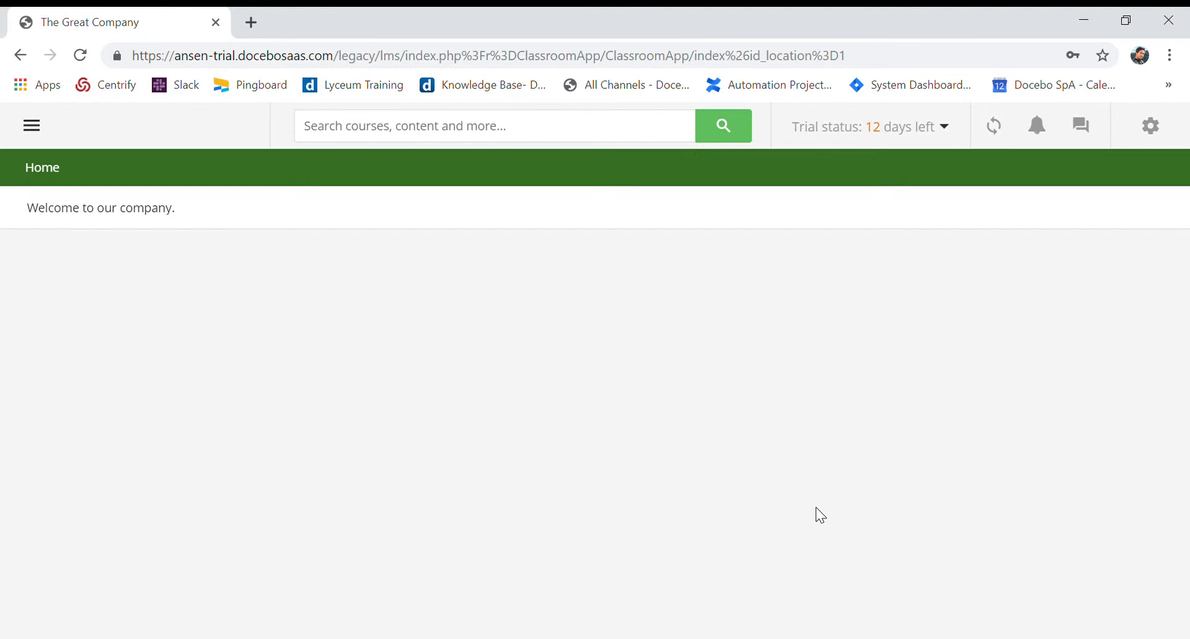
{"action": "scroll", "coordinate": [773, 497], "scroll_direction": "down", "scroll_amount": 3}
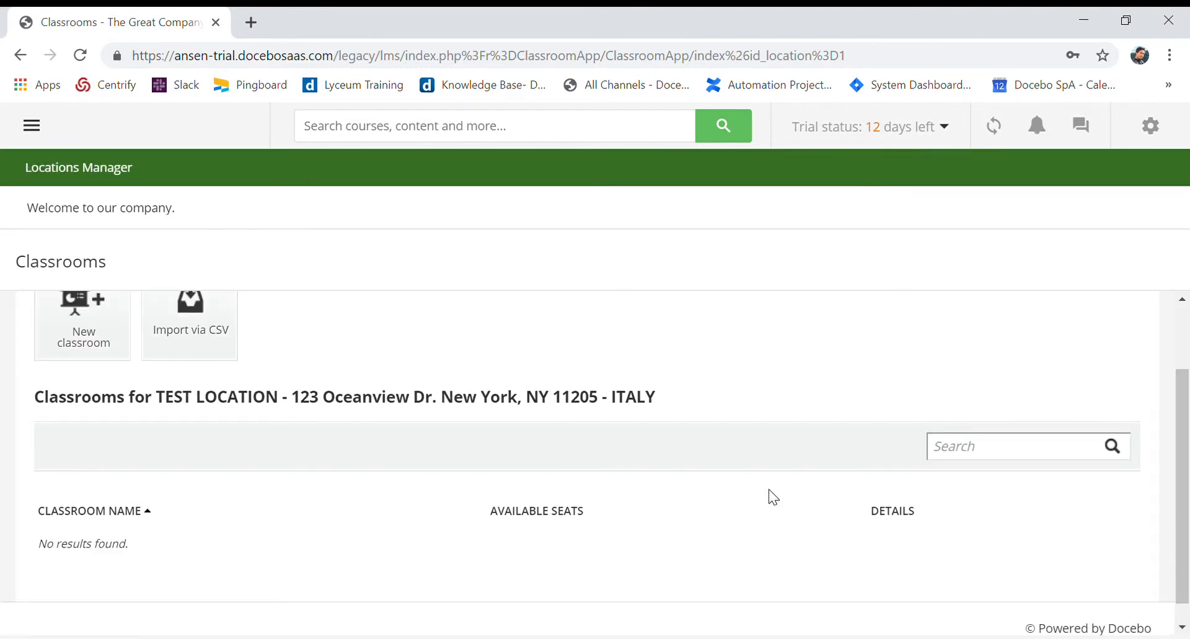
Start a new classroom for the location and name it Room 102
{"action": "scroll", "coordinate": [773, 497], "scroll_direction": "up", "scroll_amount": 3}
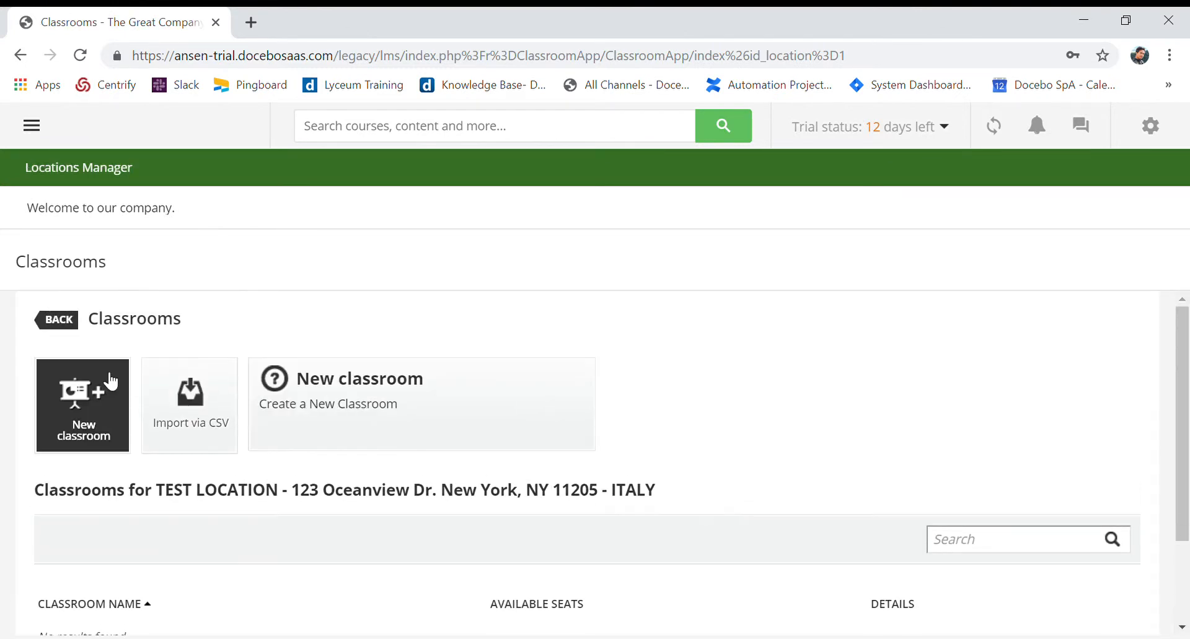
{"action": "left_click", "coordinate": [80, 393]}
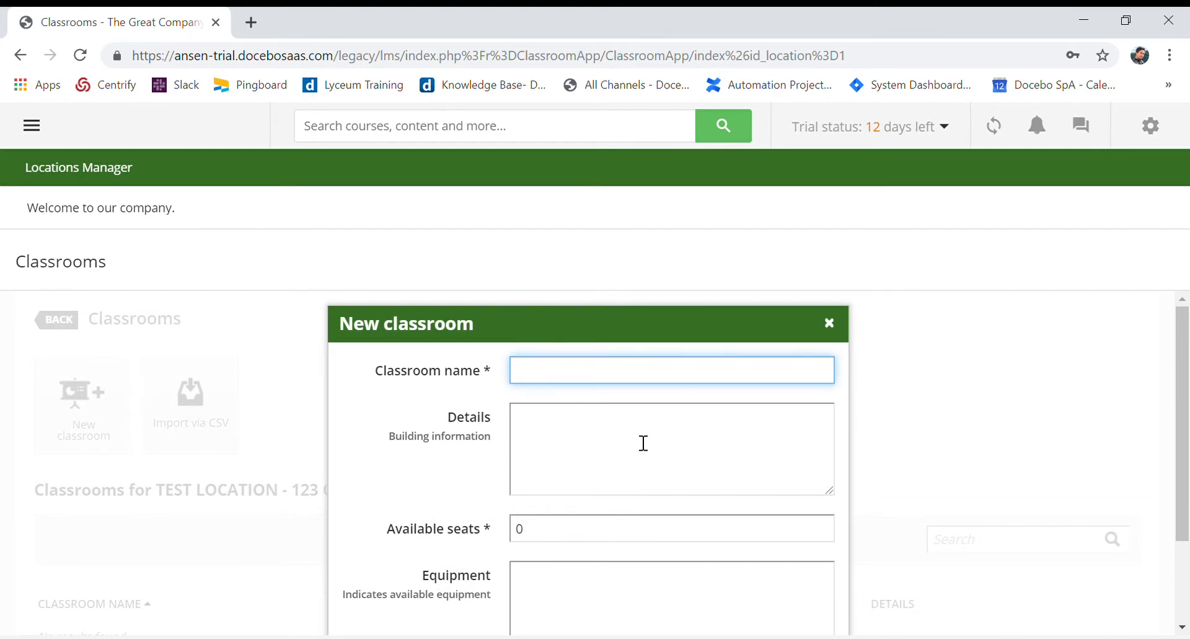
{"action": "type", "text": "Room 102"}
Enter "Classroom on the left side" as the classroom's details
{"action": "left_click", "coordinate": [643, 444]}
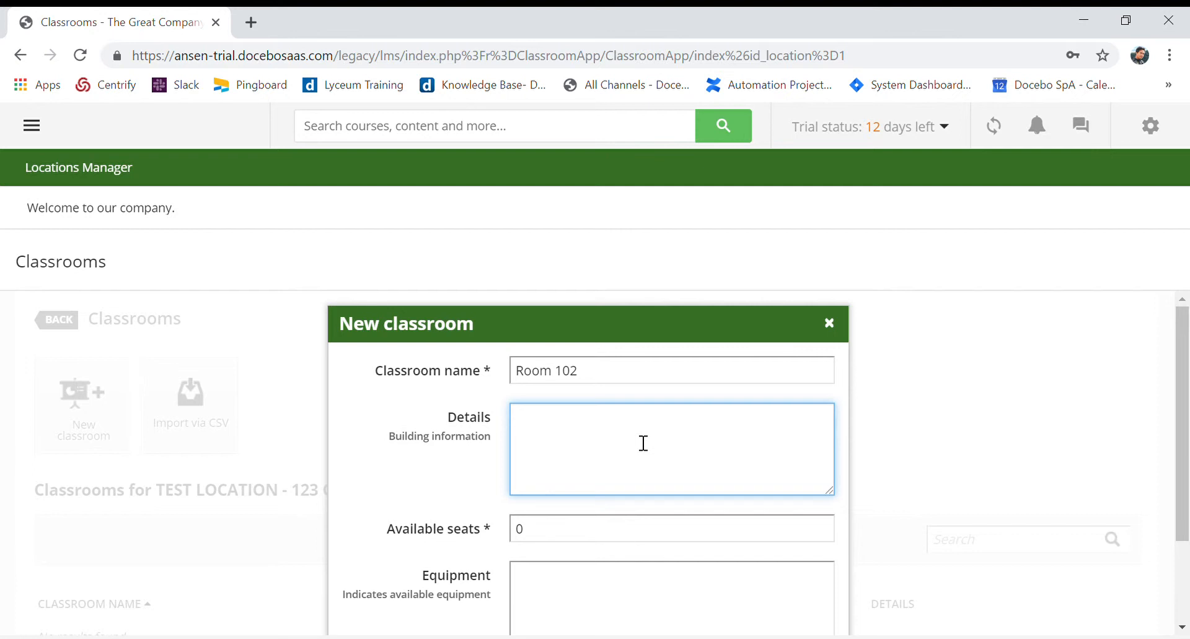
{"action": "type", "text": "Classroom on the left side"}
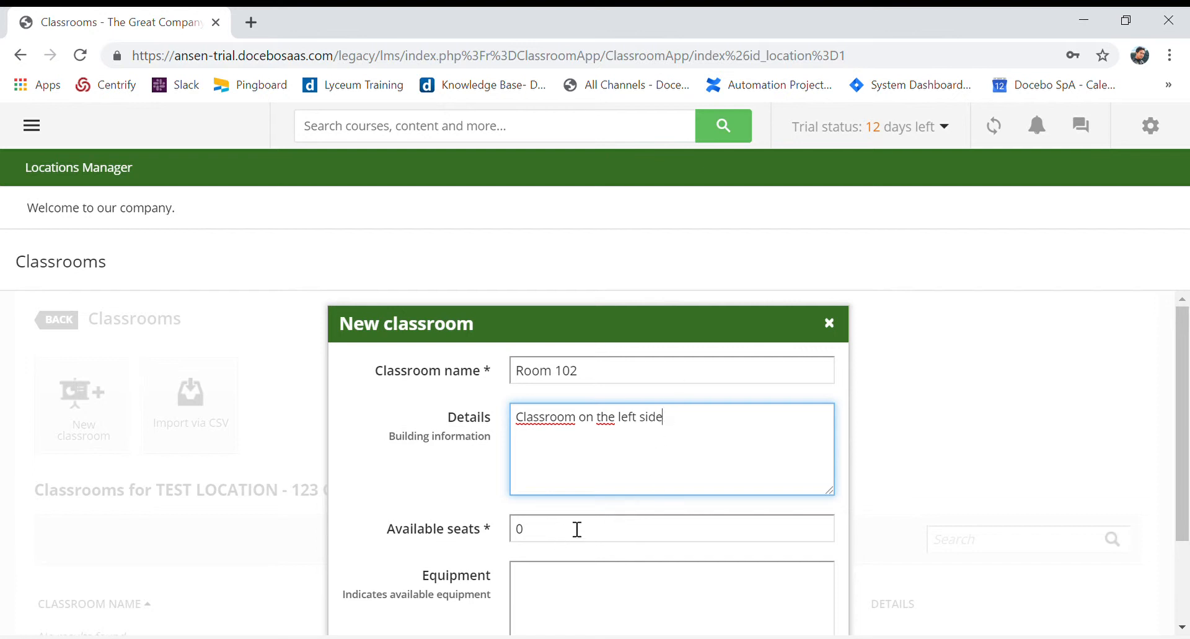
Set the classroom's available seats to 20, enter Projector as its equipment, and save the classroom
{"action": "scroll", "coordinate": [576, 531], "scroll_direction": "down", "scroll_amount": 2}
{"action": "key", "text": "Tab"}
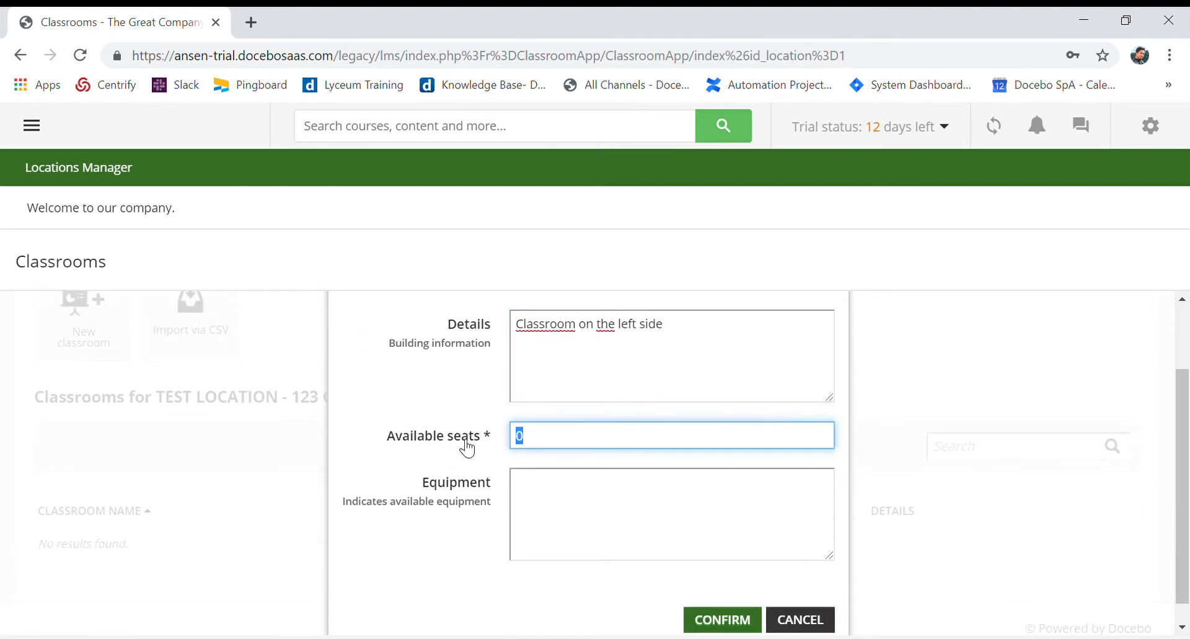
{"action": "type", "text": "20"}
{"action": "left_click", "coordinate": [554, 526]}
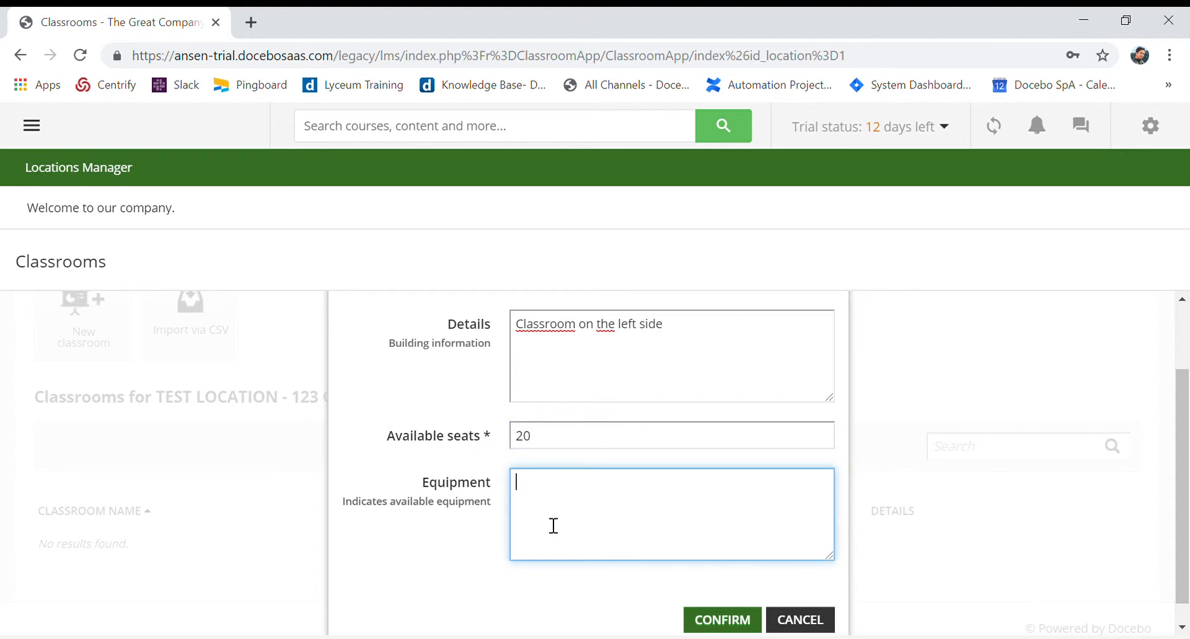
{"action": "type", "text": "Projector"}
{"action": "scroll", "coordinate": [490, 463], "scroll_direction": "down", "scroll_amount": 1}
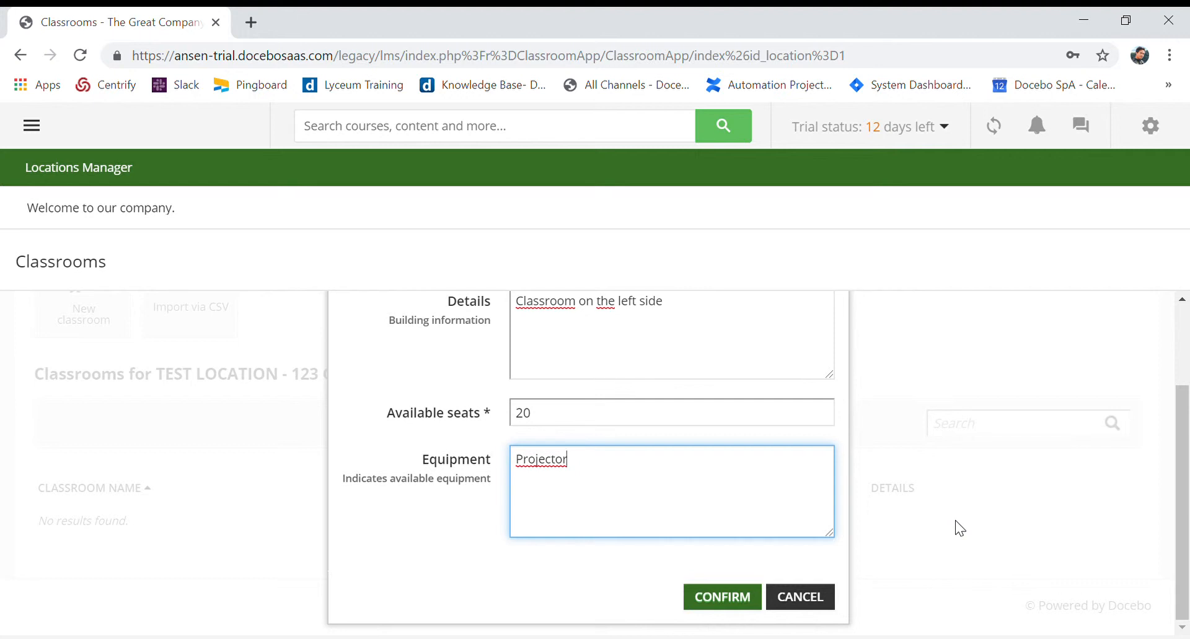
{"action": "left_click", "coordinate": [756, 597]}
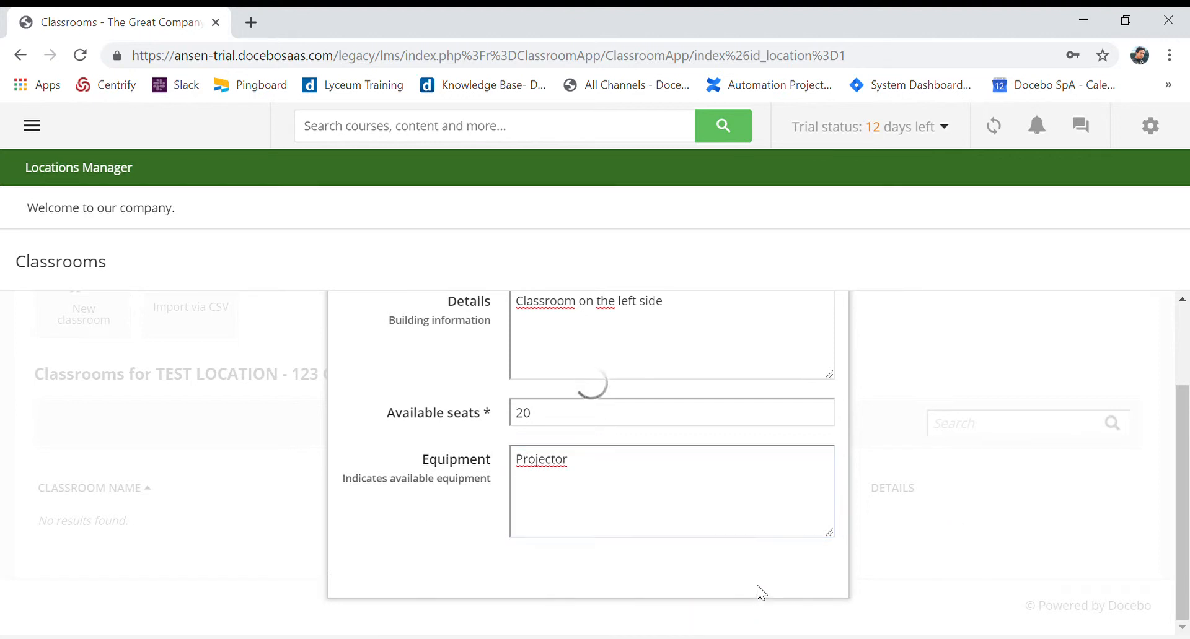
Check the saved classroom in the location's classroom list and return to the locations list
{"action": "scroll", "coordinate": [793, 519], "scroll_direction": "down", "scroll_amount": 3}
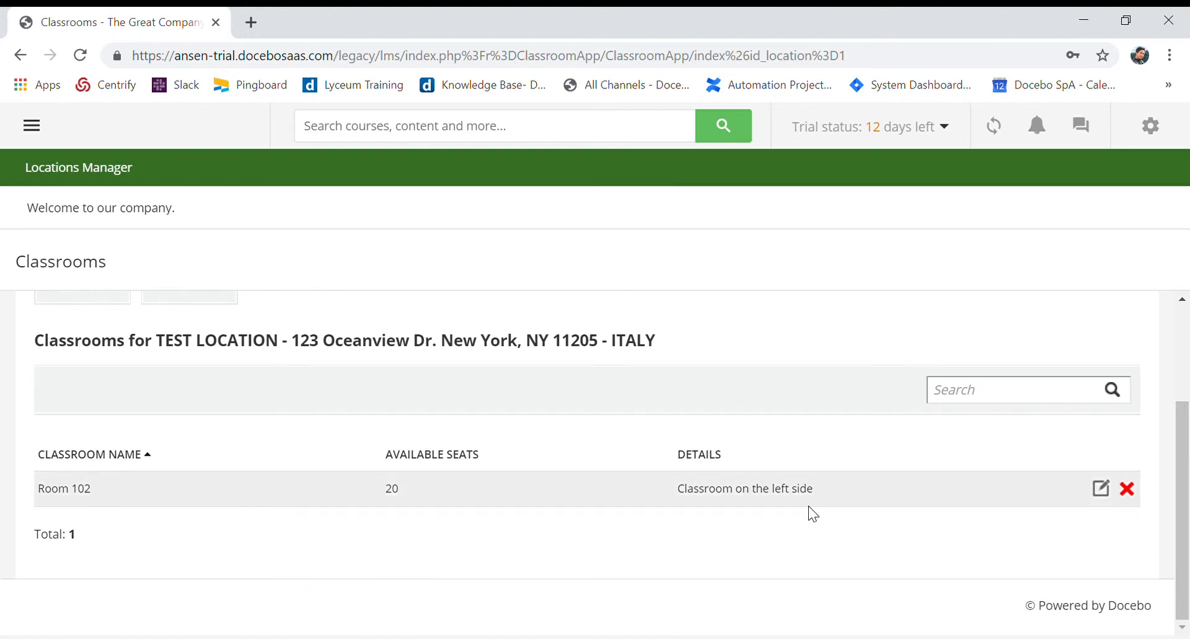
{"action": "scroll", "coordinate": [808, 507], "scroll_direction": "up", "scroll_amount": 3}
{"action": "scroll", "coordinate": [821, 508], "scroll_direction": "down", "scroll_amount": 3}
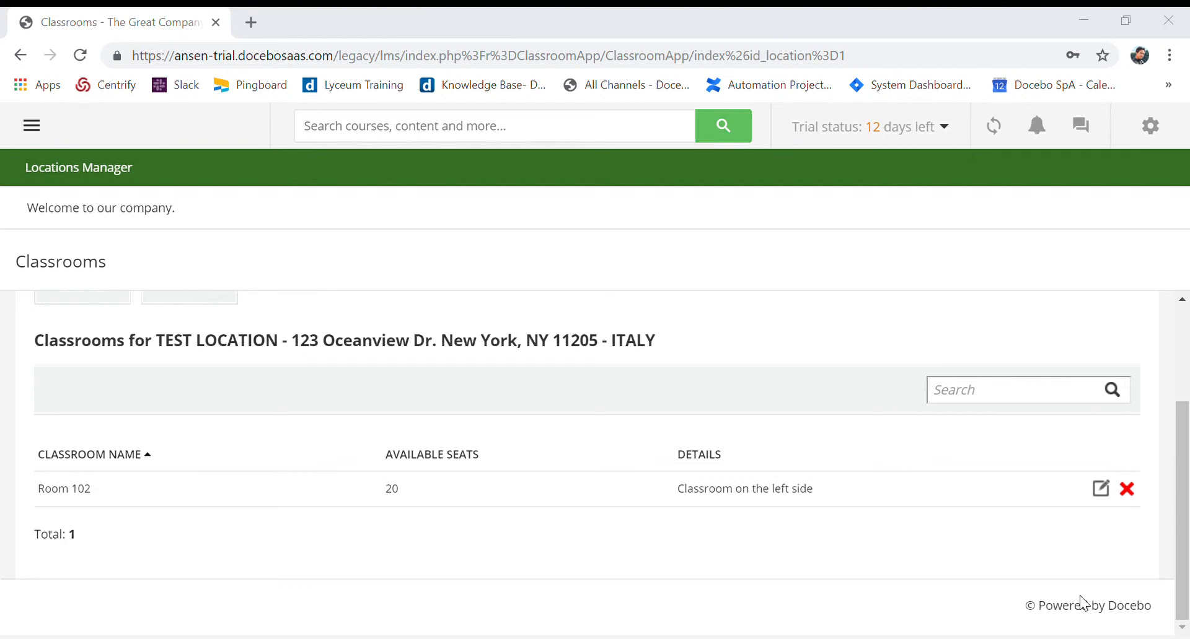
{"action": "scroll", "coordinate": [199, 492], "scroll_direction": "up", "scroll_amount": 3}
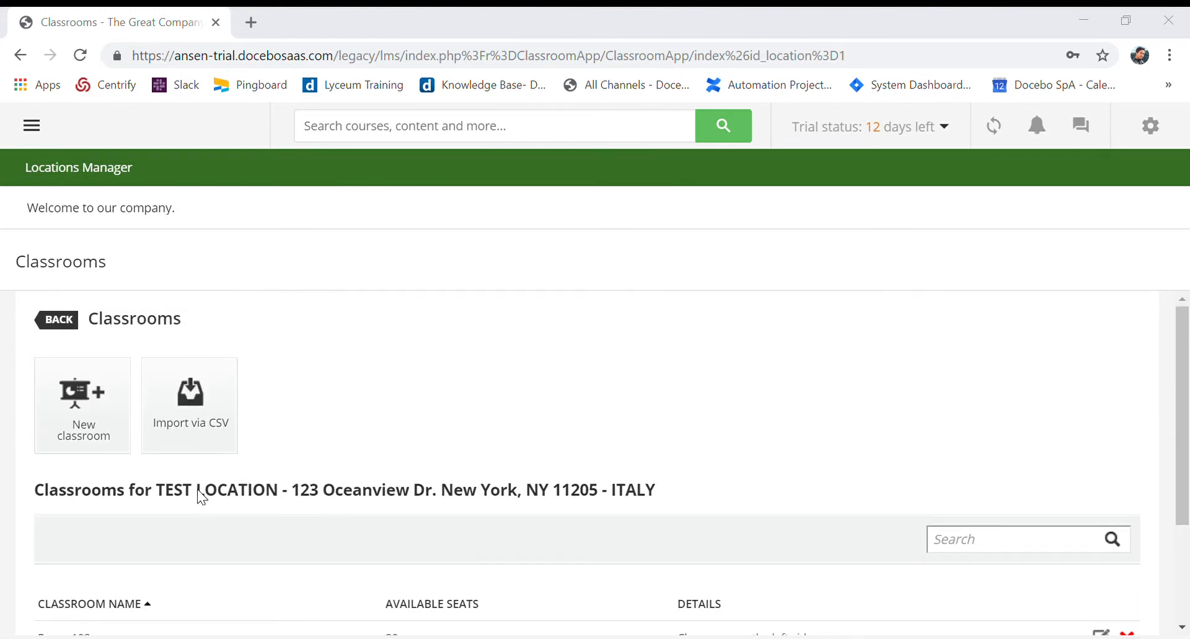
{"action": "left_click", "coordinate": [61, 329]}
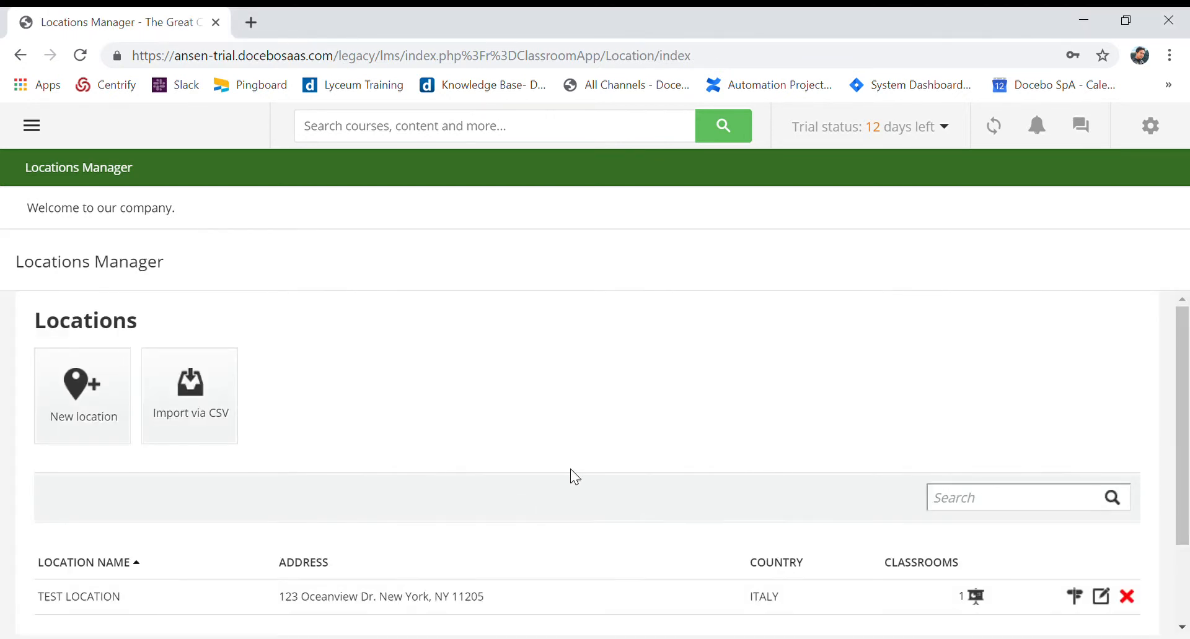
{"action": "scroll", "coordinate": [574, 477], "scroll_direction": "down", "scroll_amount": 2}
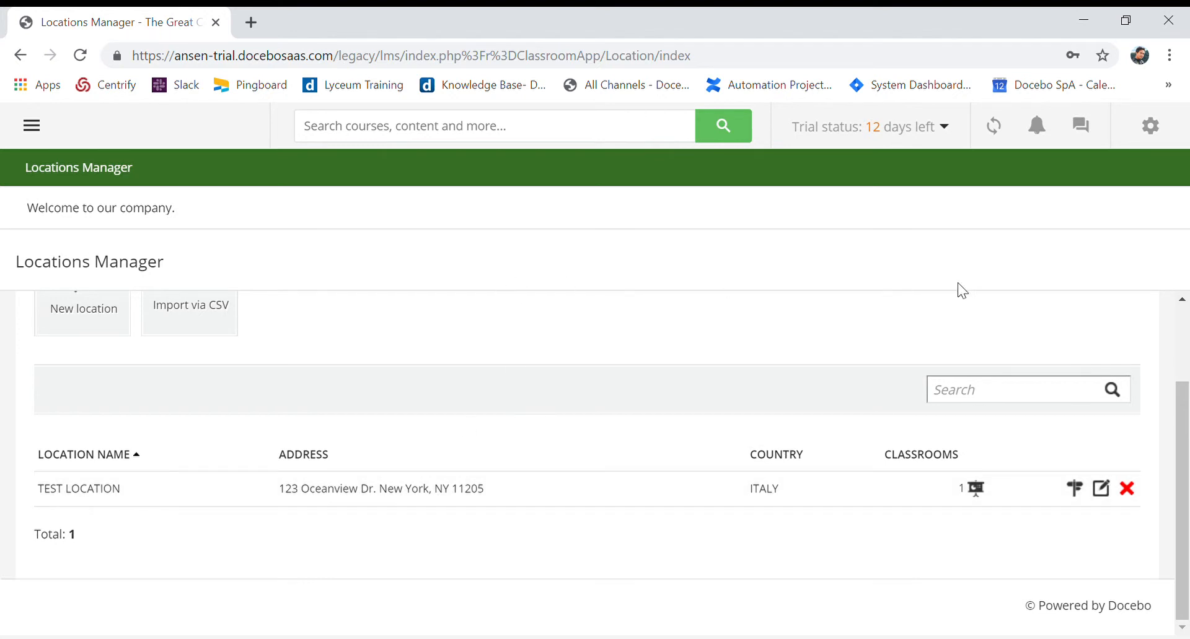
Open course management and start a new course
{"action": "left_click", "coordinate": [1150, 126]}
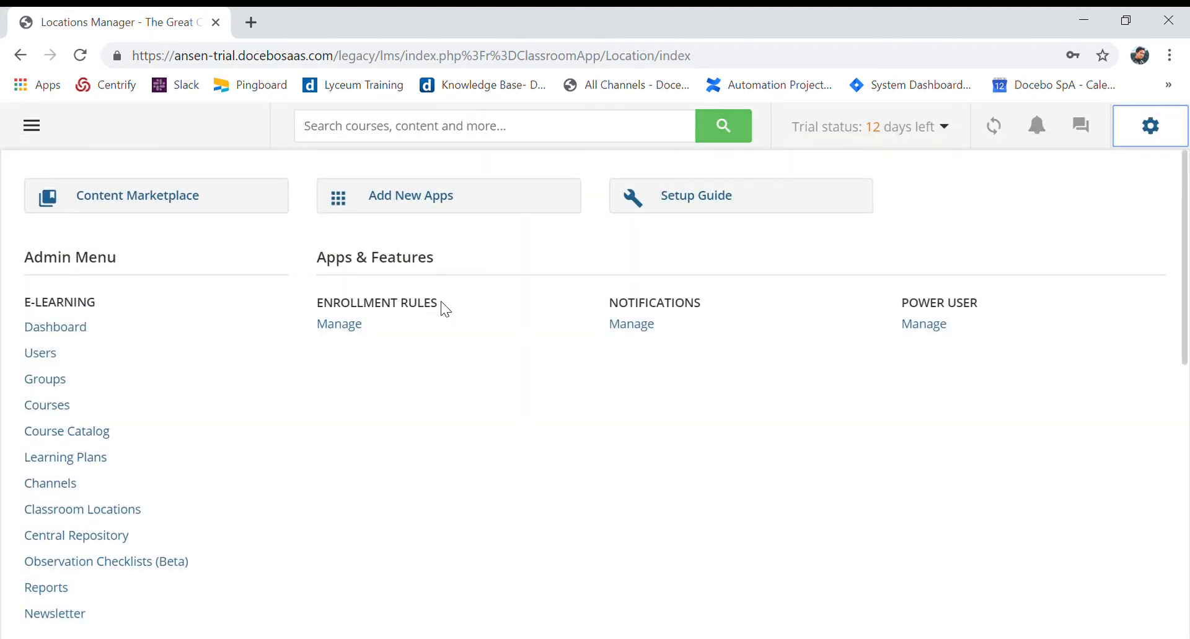
{"action": "left_click", "coordinate": [100, 409]}
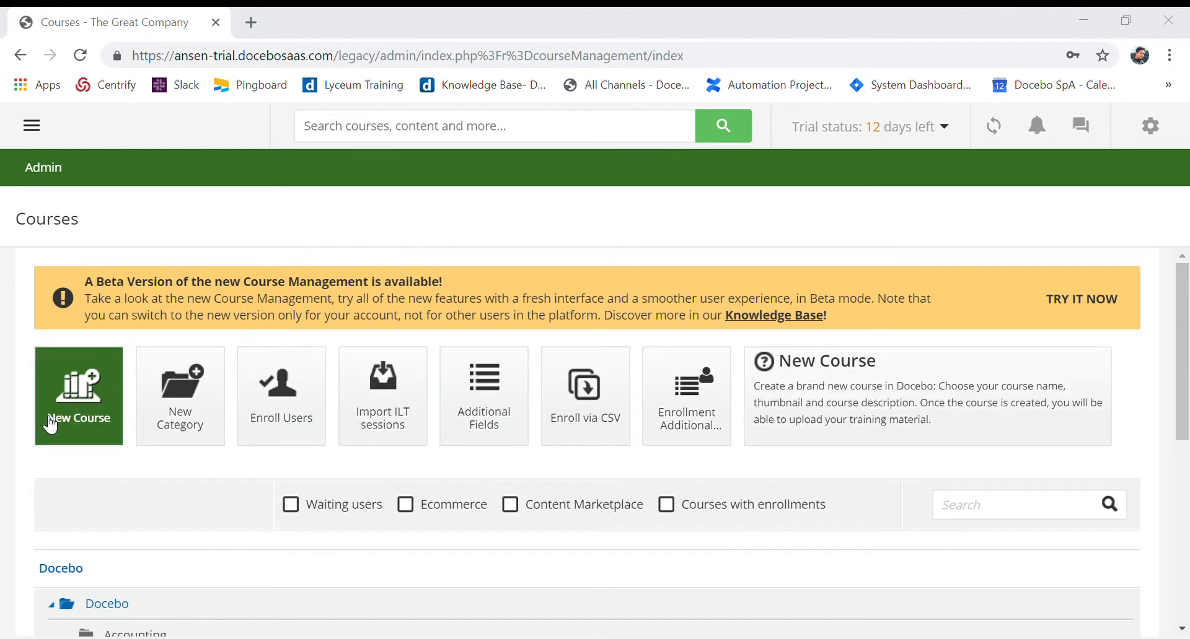
{"action": "left_click", "coordinate": [67, 412]}
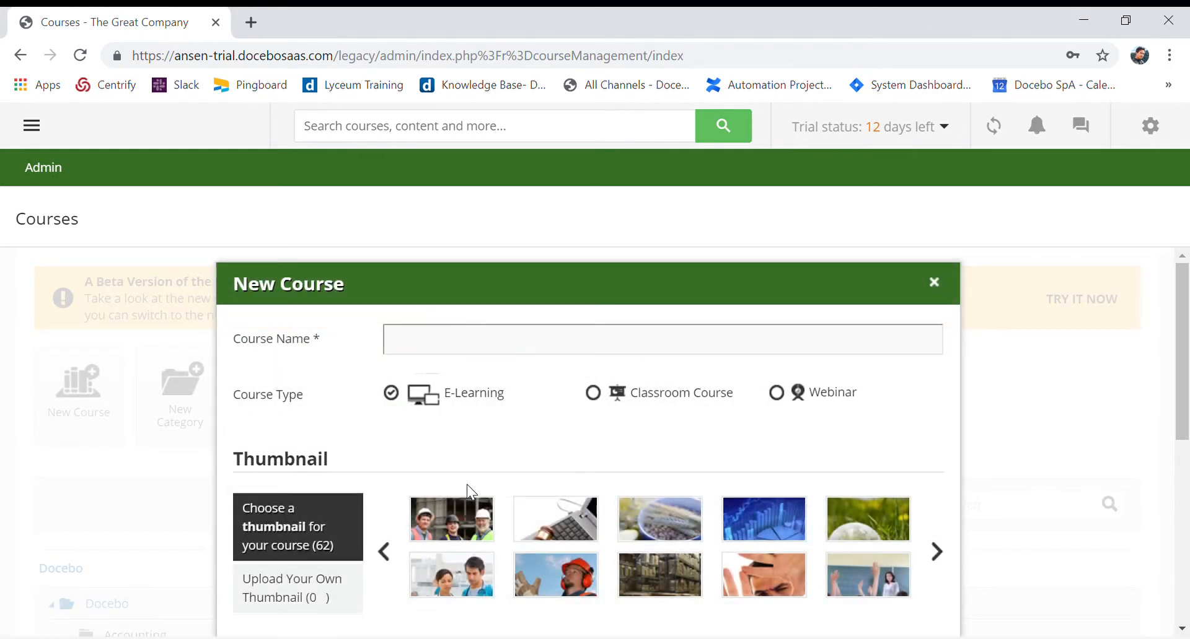
Make the new course a Classroom Course and choose the laptop keyboard and gavel image as its thumbnail
{"action": "left_click", "coordinate": [594, 398]}
{"action": "scroll", "coordinate": [762, 459], "scroll_direction": "down", "scroll_amount": 1}
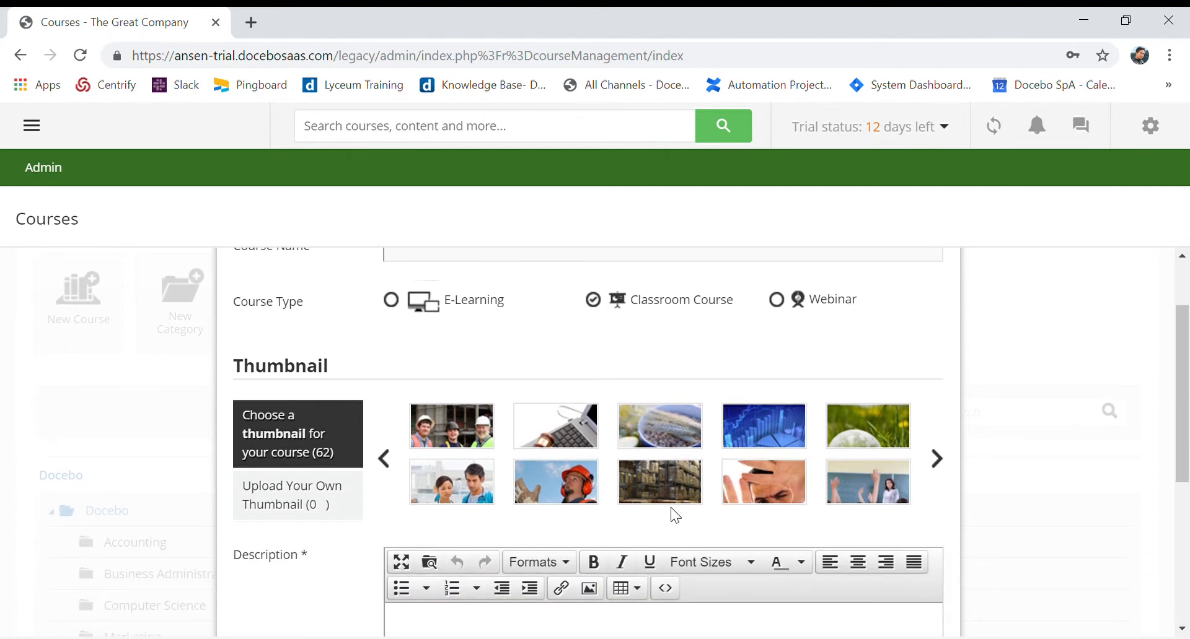
{"action": "left_click", "coordinate": [581, 443]}
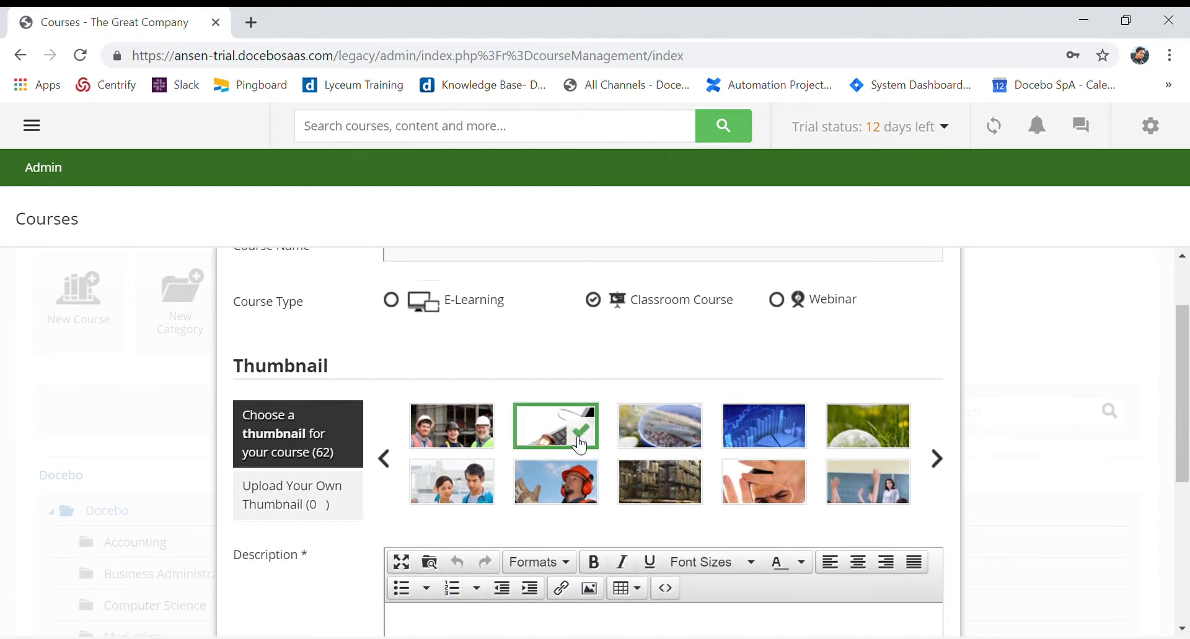
Name the new course Project Management Certification
{"action": "scroll", "coordinate": [558, 428], "scroll_direction": "up", "scroll_amount": 1}
{"action": "left_click", "coordinate": [530, 358]}
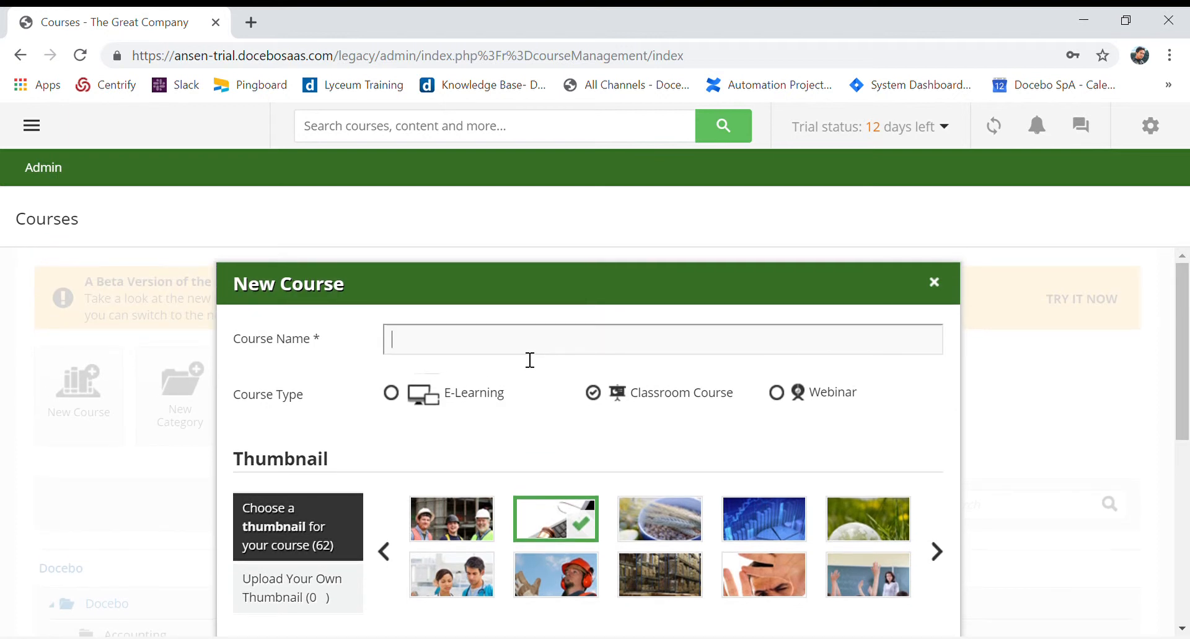
{"action": "type", "text": "Project Manageme"}
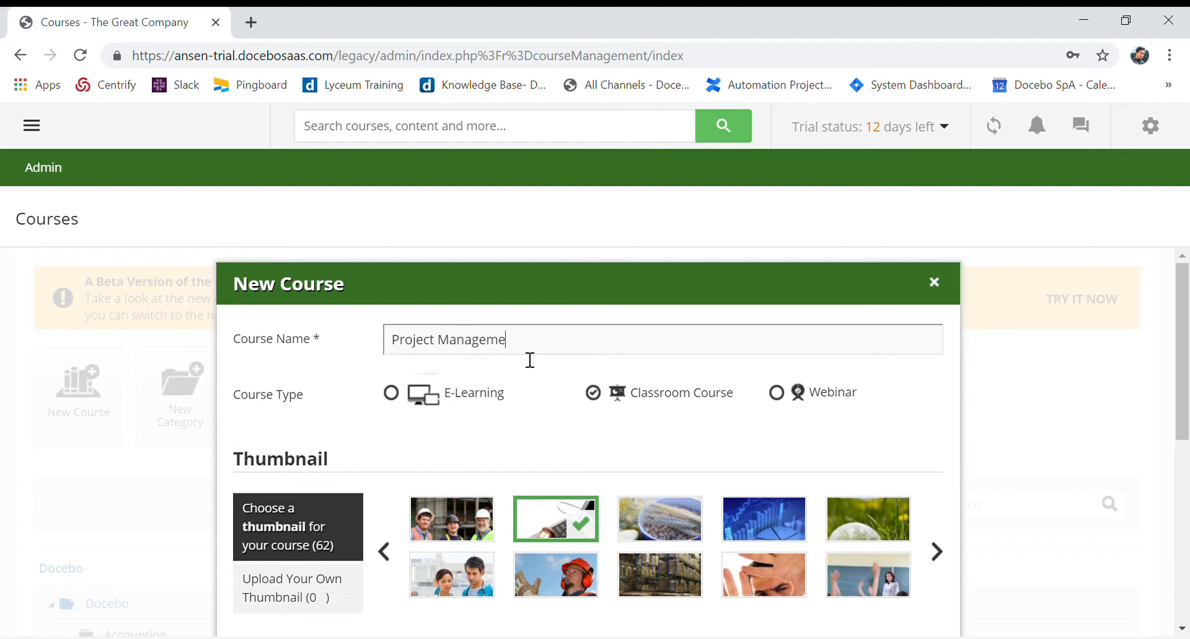
{"action": "type", "text": "nt Certification"}
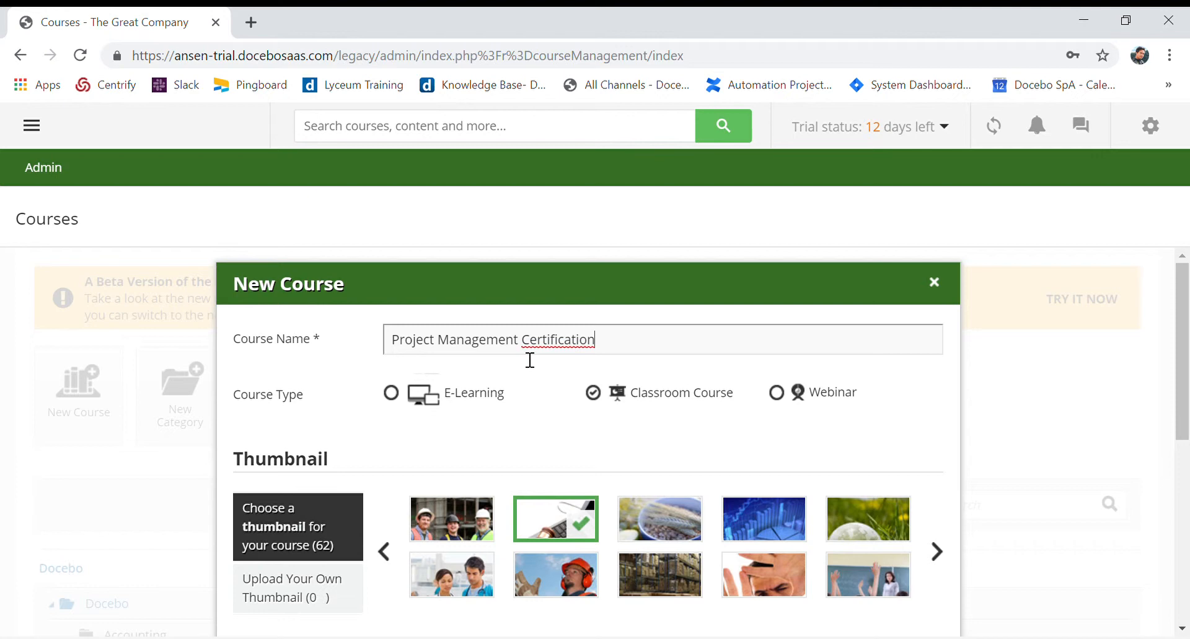
Enter "Certification for project management." as the new course's description
{"action": "scroll", "coordinate": [530, 360], "scroll_direction": "down", "scroll_amount": 5}
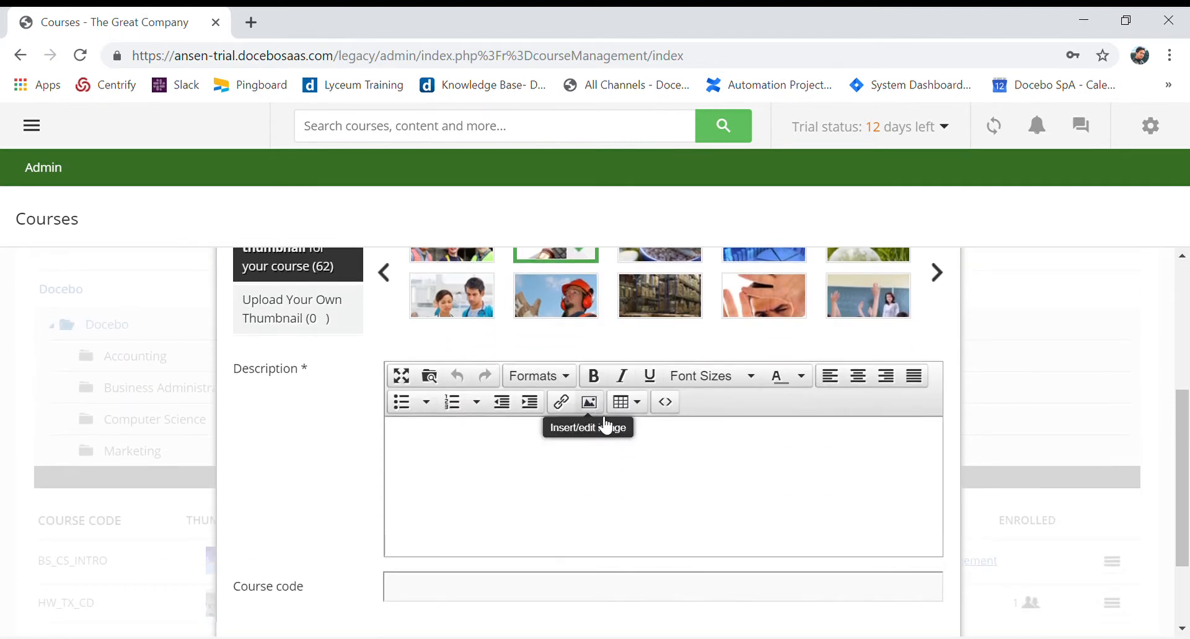
{"action": "scroll", "coordinate": [621, 469], "scroll_direction": "up", "scroll_amount": 2}
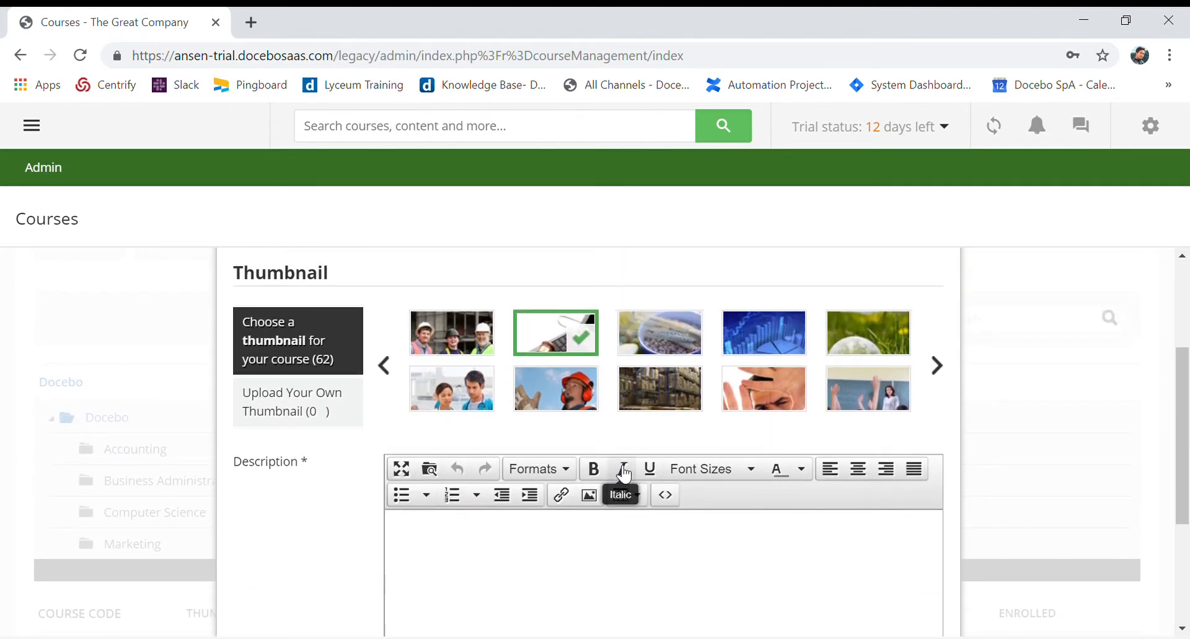
{"action": "scroll", "coordinate": [622, 470], "scroll_direction": "down", "scroll_amount": 2}
{"action": "scroll", "coordinate": [619, 469], "scroll_direction": "up", "scroll_amount": 1}
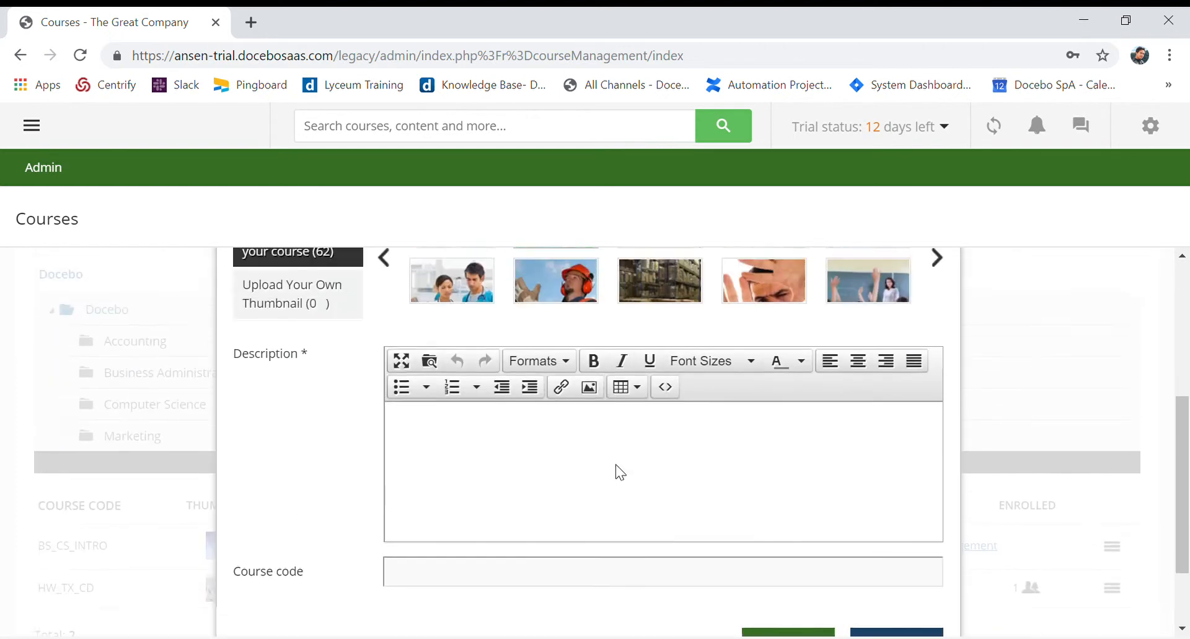
{"action": "left_click", "coordinate": [571, 522]}
{"action": "type", "text": "Cer"}
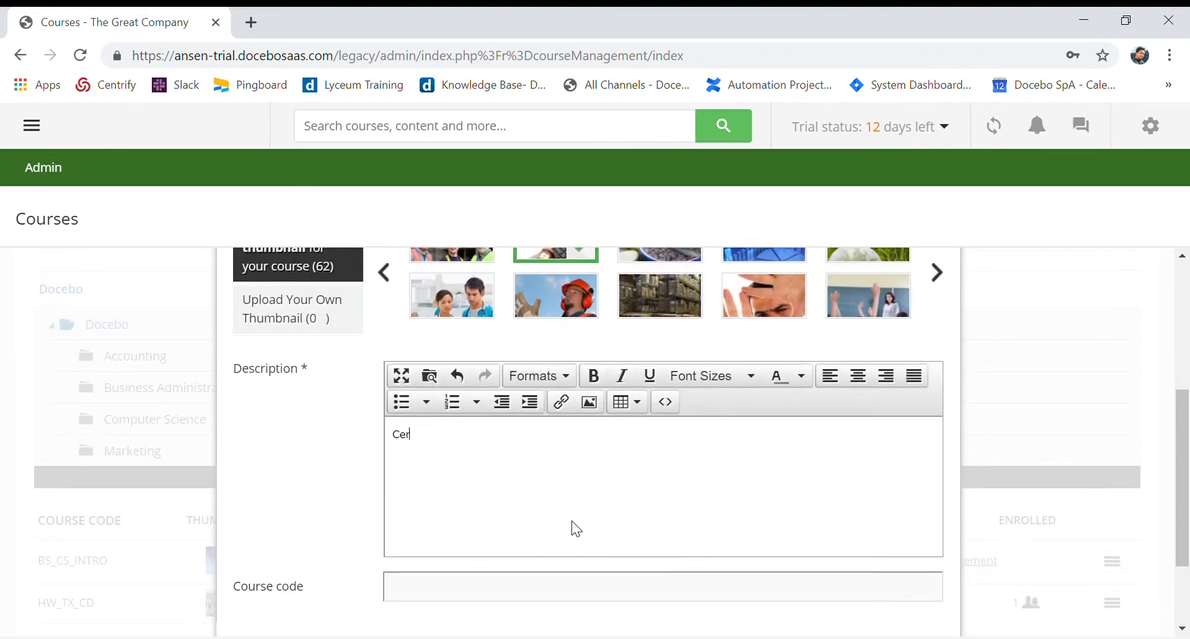
{"action": "type", "text": "tification for projec"}
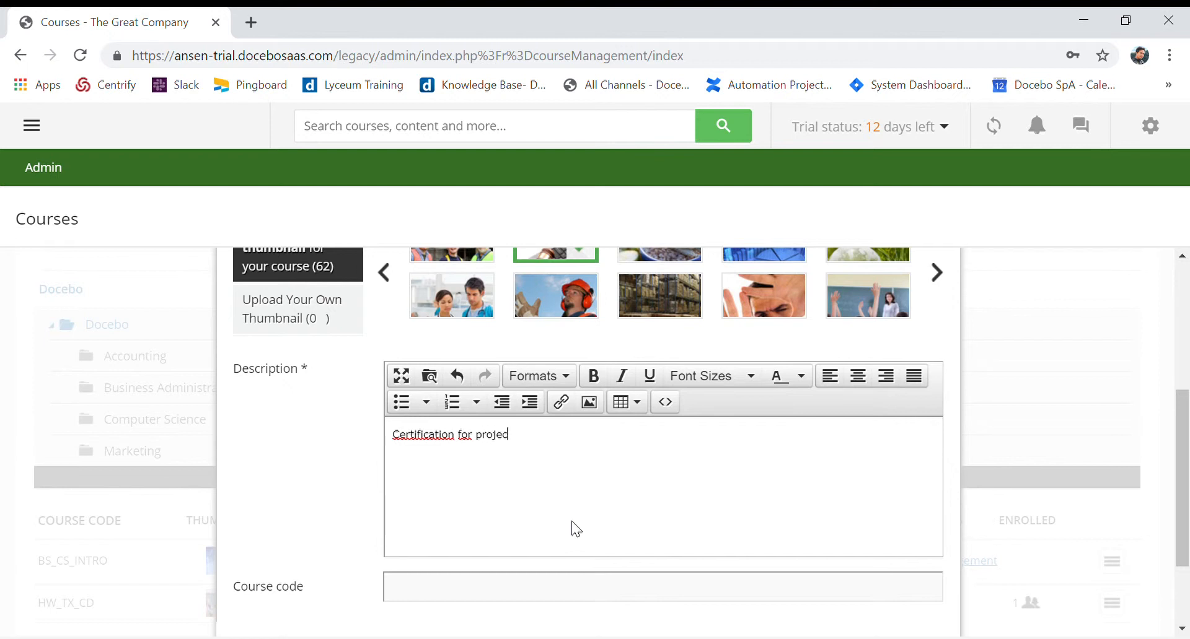
{"action": "type", "text": "t management."}
Set the course code to PMO_001 and confirm the creation of the course
{"action": "scroll", "coordinate": [571, 522], "scroll_direction": "down", "scroll_amount": 2}
{"action": "left_click", "coordinate": [582, 512]}
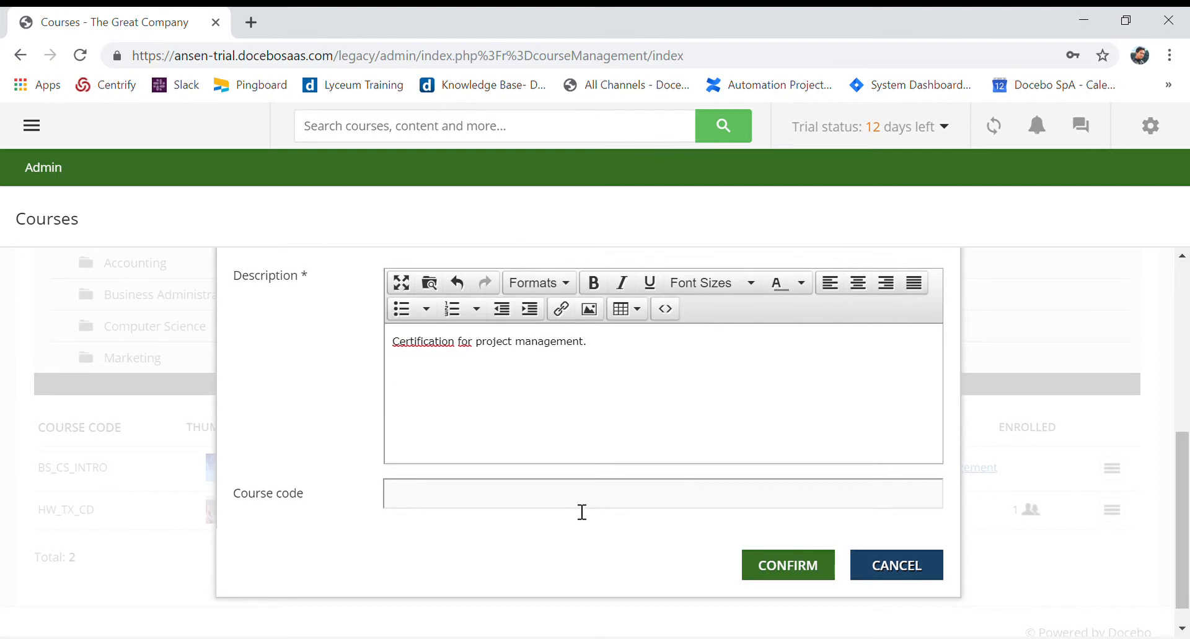
{"action": "type", "text": "PMO_001"}
{"action": "scroll", "coordinate": [559, 520], "scroll_direction": "up", "scroll_amount": 8}
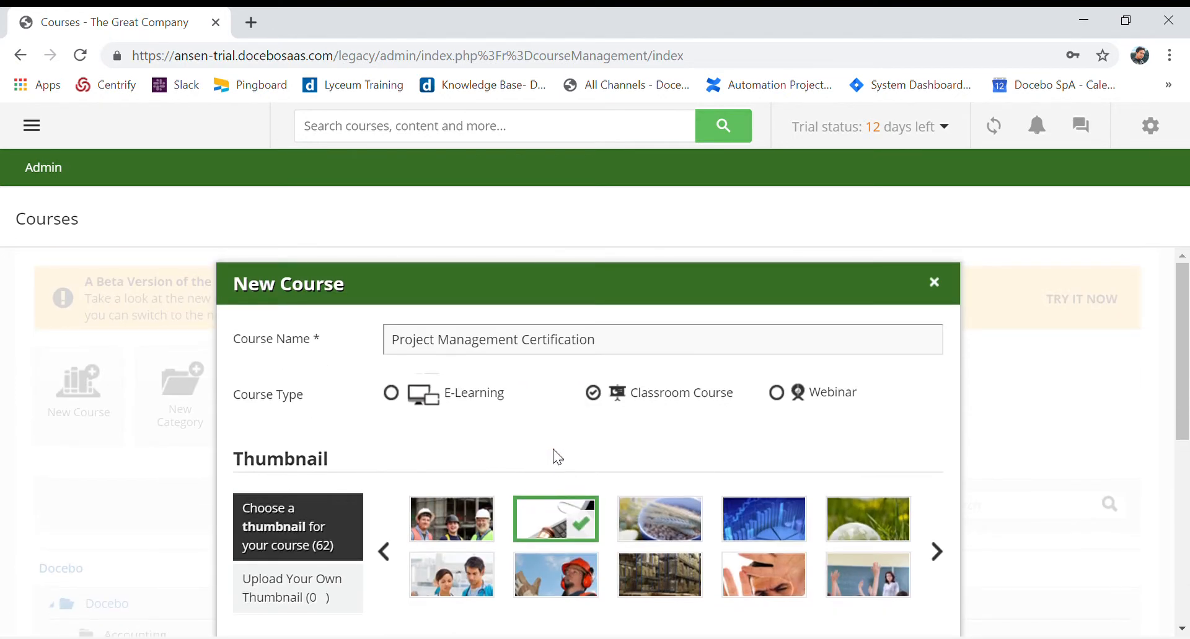
{"action": "scroll", "coordinate": [558, 457], "scroll_direction": "down", "scroll_amount": 8}
{"action": "left_click", "coordinate": [759, 541]}
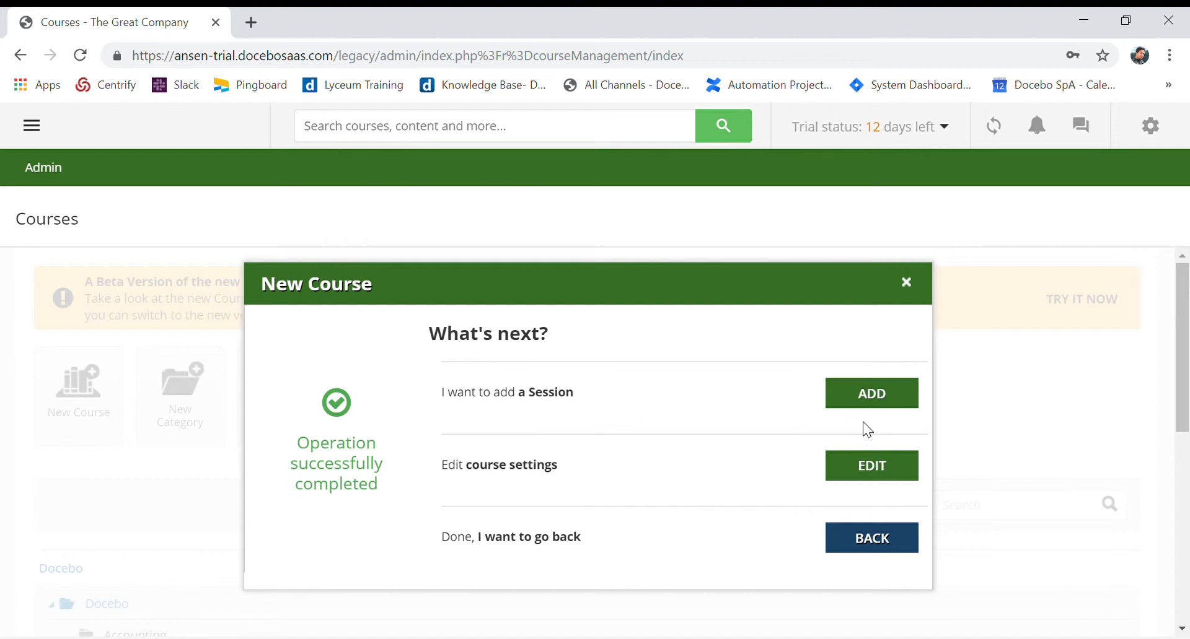
Return to the course list without adding a session and open the Advanced Settings of Project Management Certification
{"action": "left_click", "coordinate": [844, 548]}
{"action": "scroll", "coordinate": [793, 546], "scroll_direction": "down", "scroll_amount": 6}
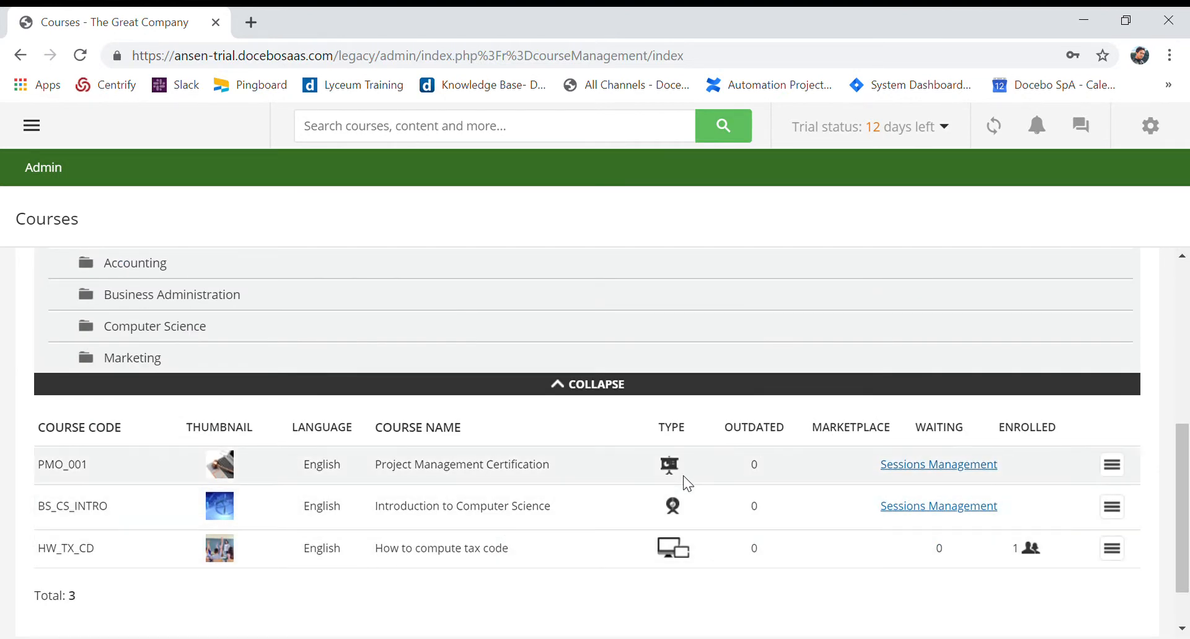
{"action": "left_click", "coordinate": [1114, 474]}
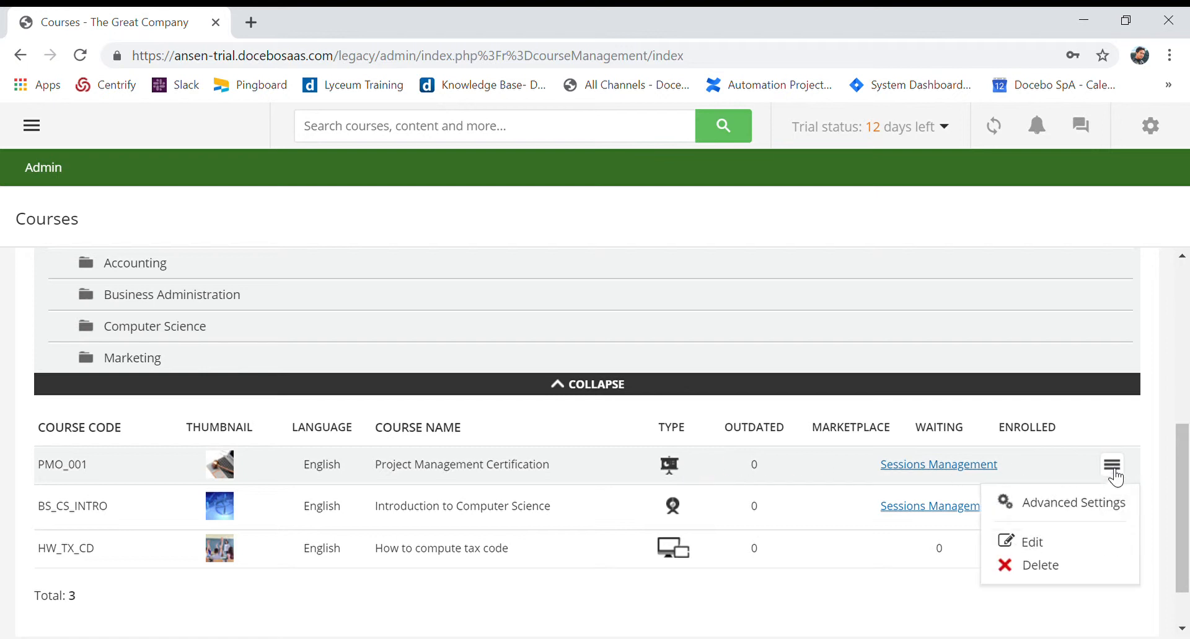
{"action": "left_click", "coordinate": [1102, 512]}
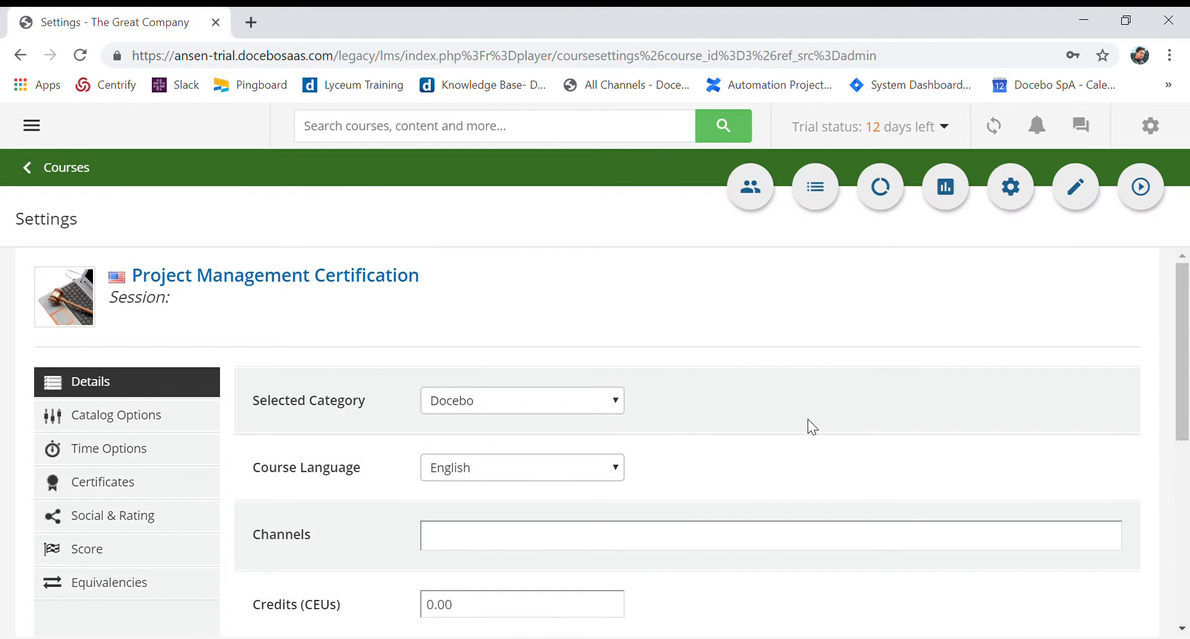
Assign the course to the Business Administration category and save the changes
{"action": "left_click", "coordinate": [603, 409]}
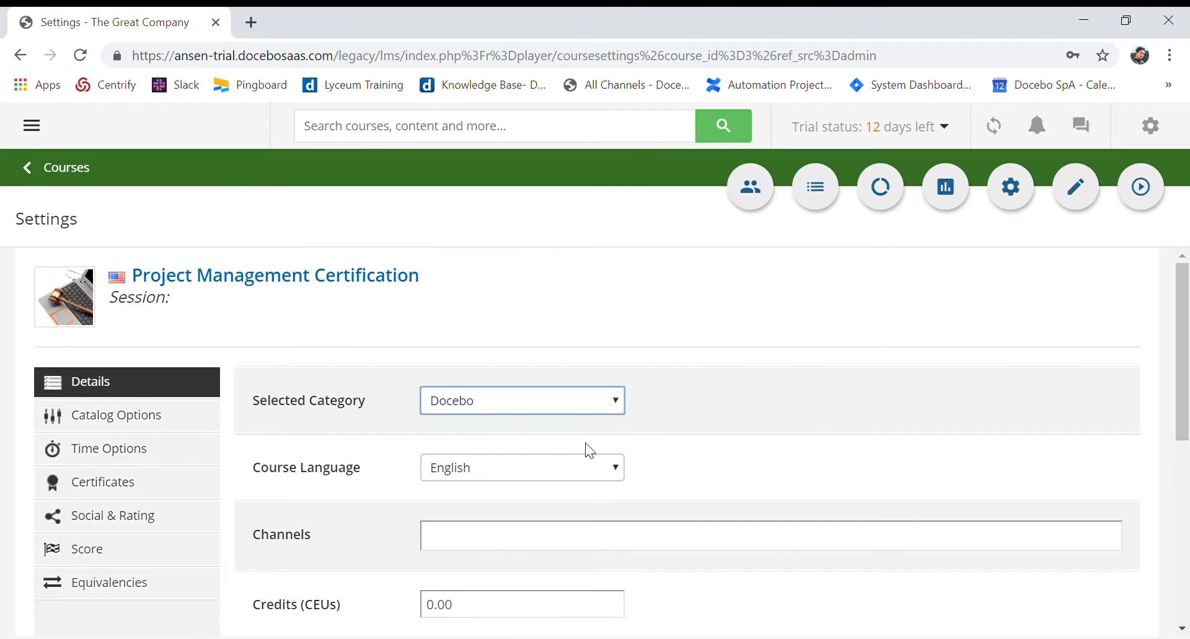
{"action": "left_click", "coordinate": [593, 472]}
{"action": "scroll", "coordinate": [841, 452], "scroll_direction": "down", "scroll_amount": 6}
{"action": "left_click", "coordinate": [1077, 530]}
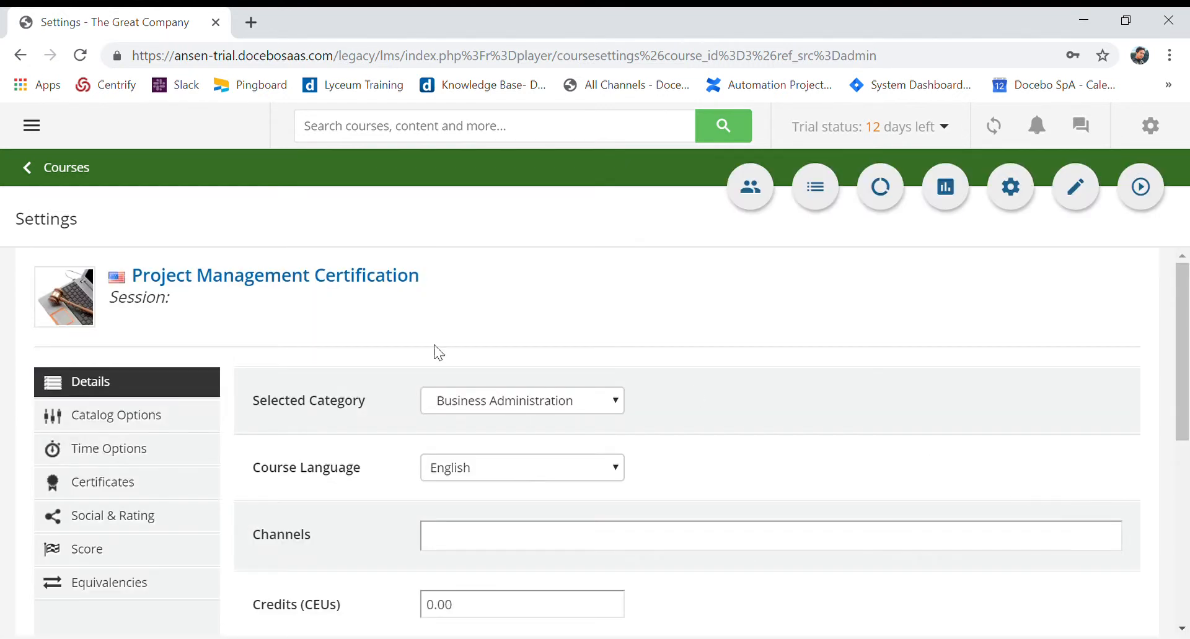
Go back to the course list, reopen the Advanced Settings of Project Management Certification and review its Details options
{"action": "left_click", "coordinate": [61, 179]}
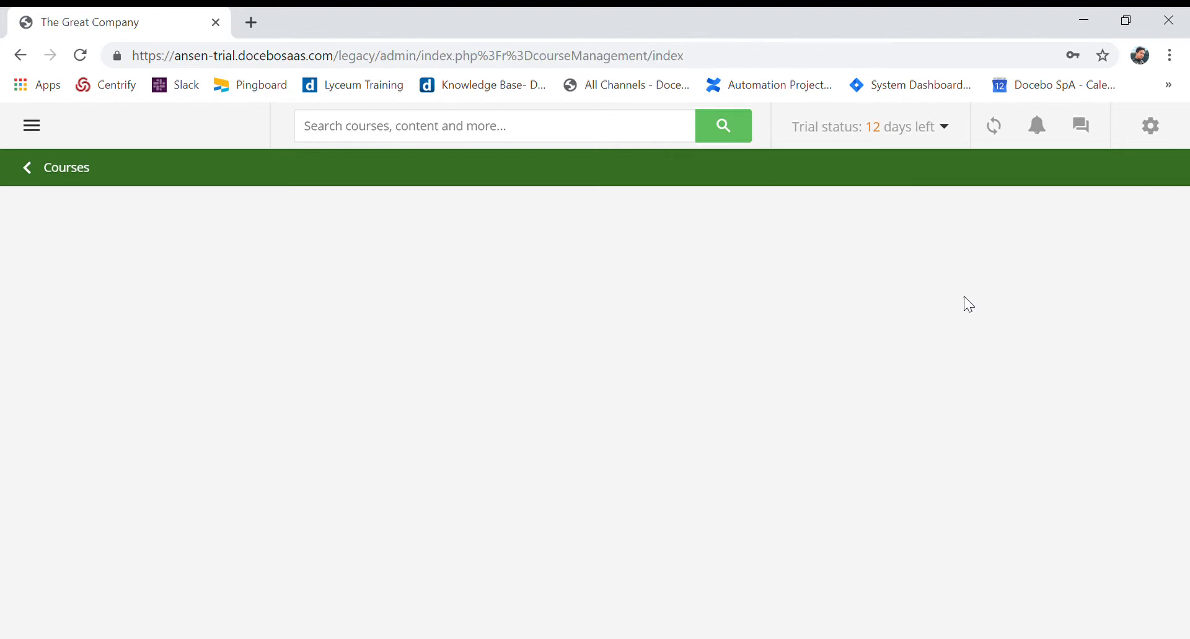
{"action": "scroll", "coordinate": [886, 534], "scroll_direction": "down", "scroll_amount": 5}
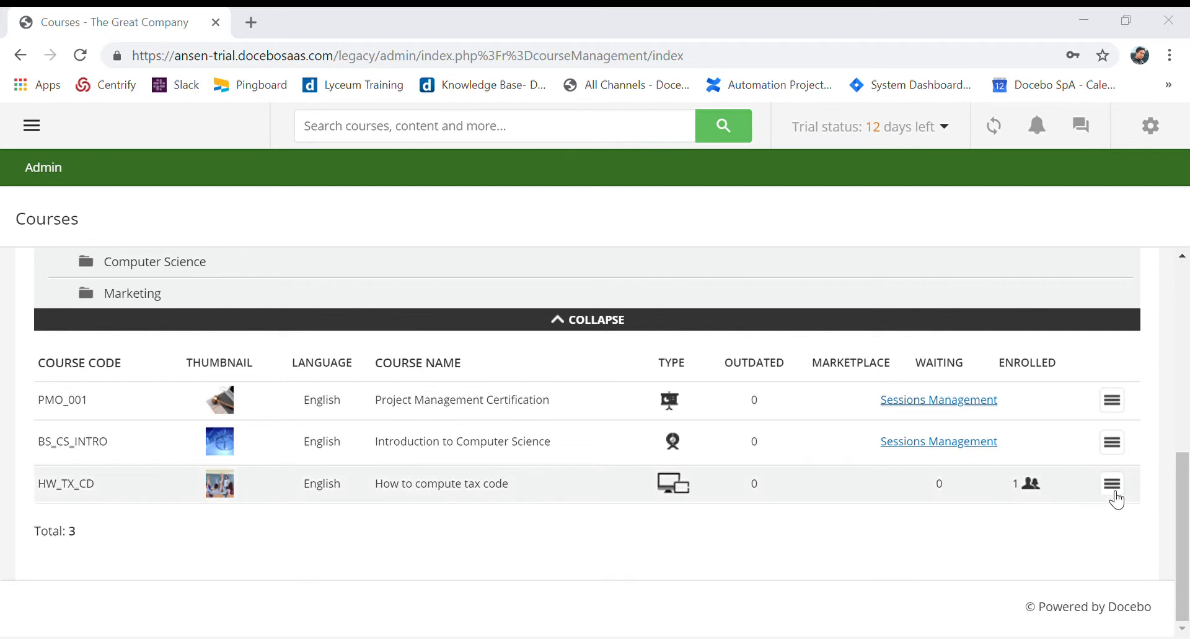
{"action": "left_click", "coordinate": [1112, 401]}
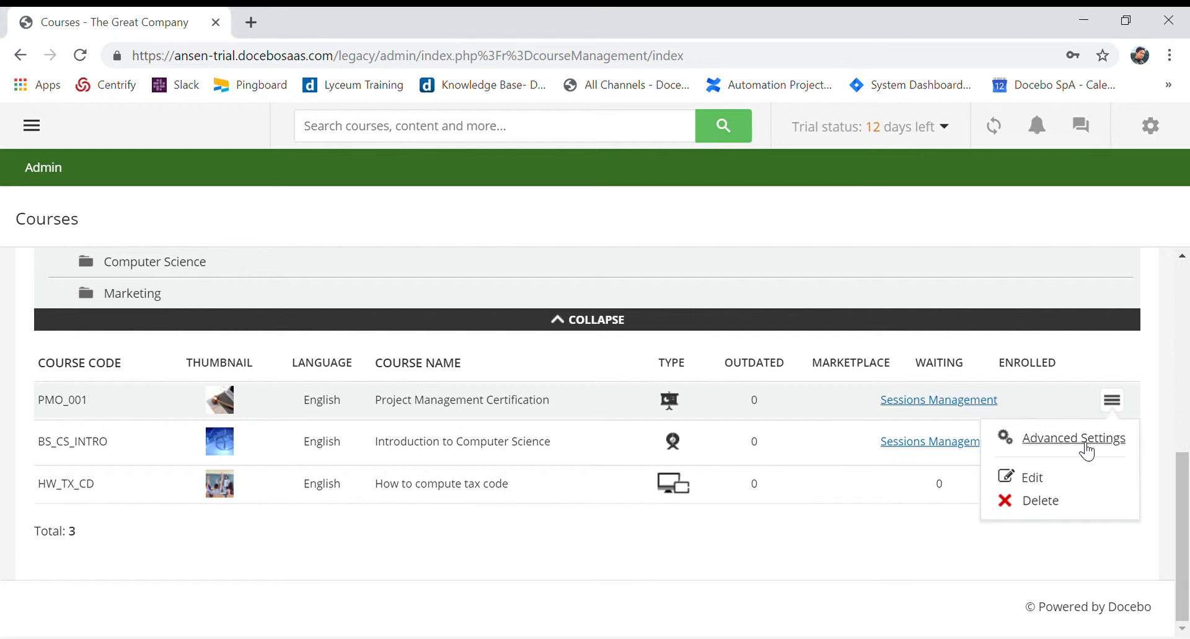
{"action": "left_click", "coordinate": [1078, 440]}
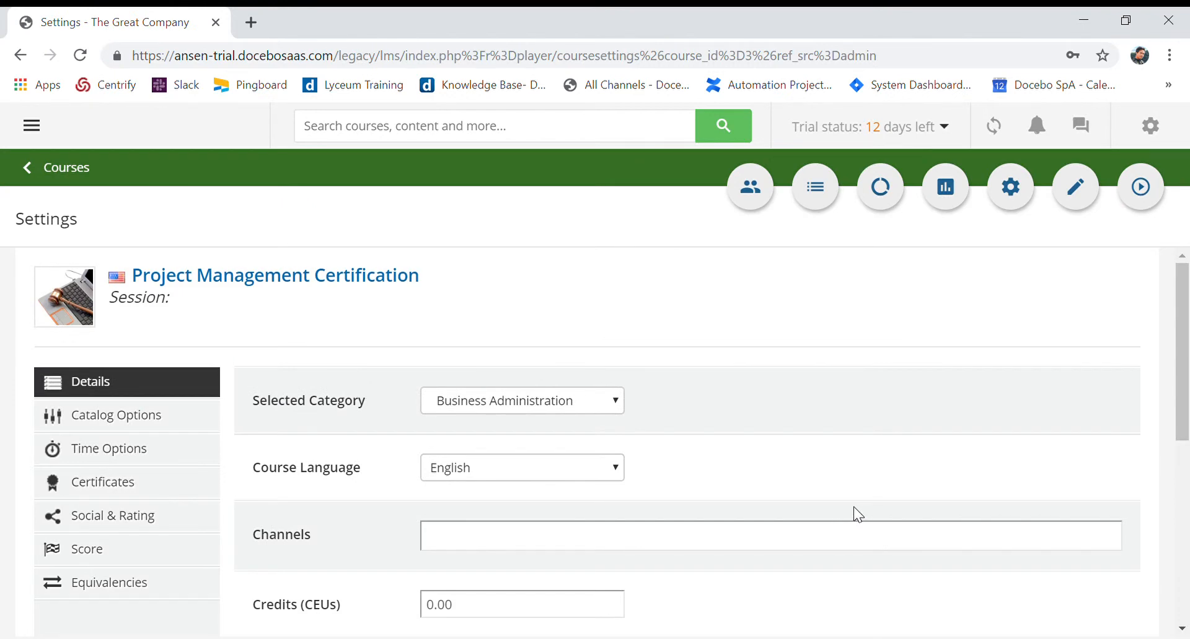
{"action": "scroll", "coordinate": [853, 506], "scroll_direction": "down", "scroll_amount": 5}
{"action": "scroll", "coordinate": [857, 515], "scroll_direction": "down", "scroll_amount": 2}
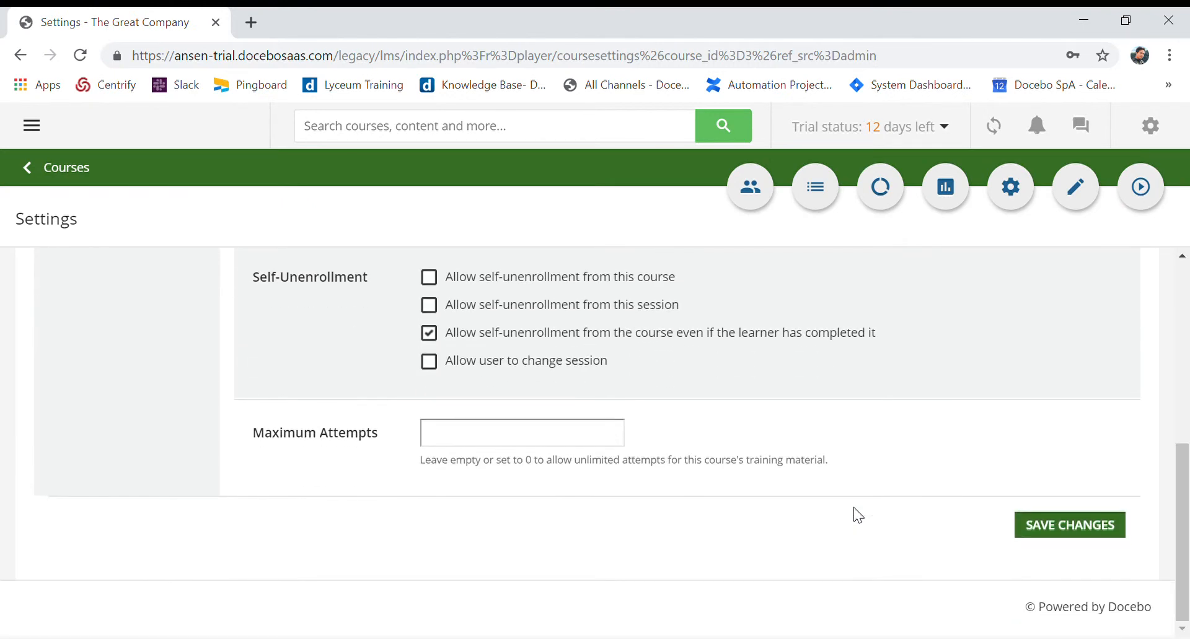
Return to the course list and open the Sessions Management page of the Project Management Certification course
{"action": "scroll", "coordinate": [858, 516], "scroll_direction": "up", "scroll_amount": 5}
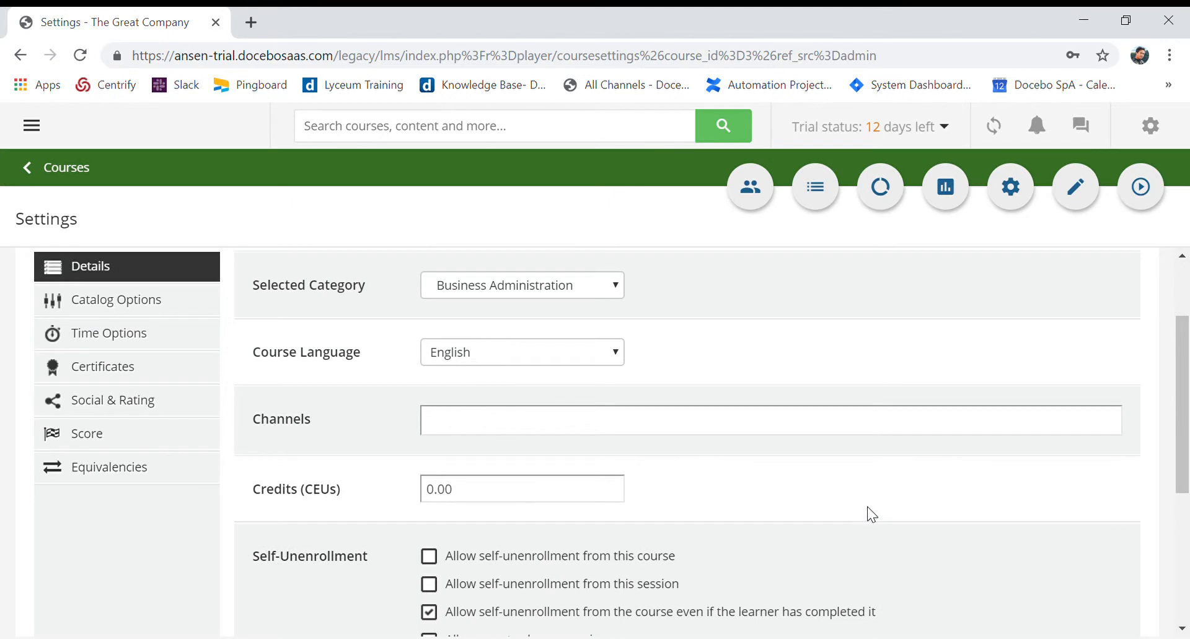
{"action": "scroll", "coordinate": [865, 514], "scroll_direction": "up", "scroll_amount": 2}
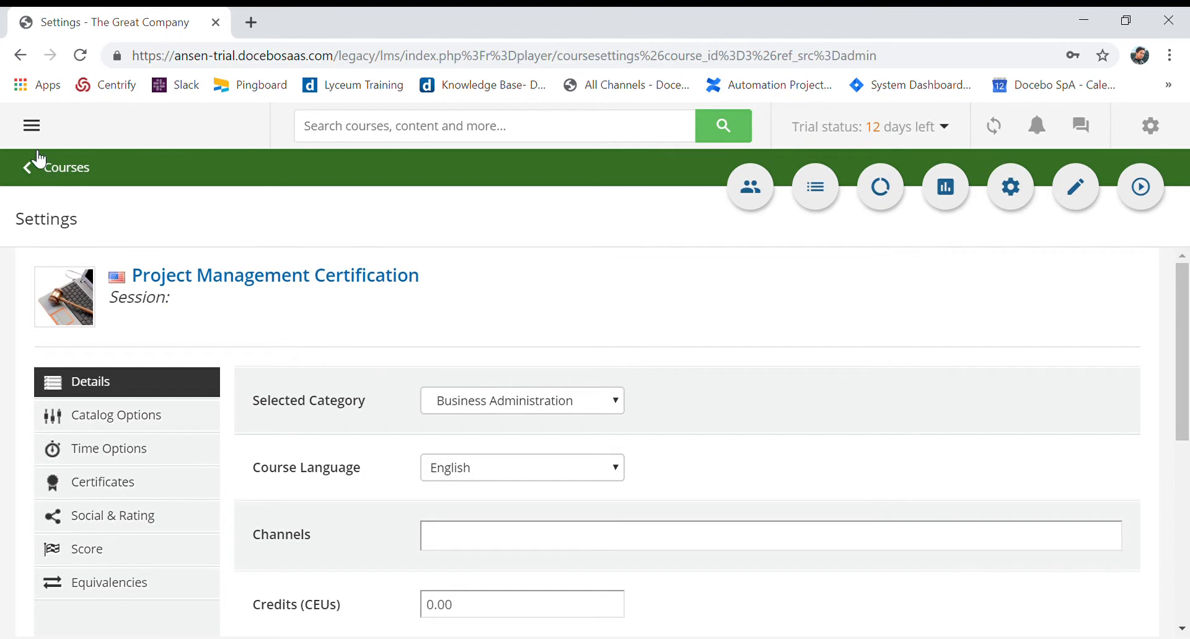
{"action": "left_click", "coordinate": [55, 182]}
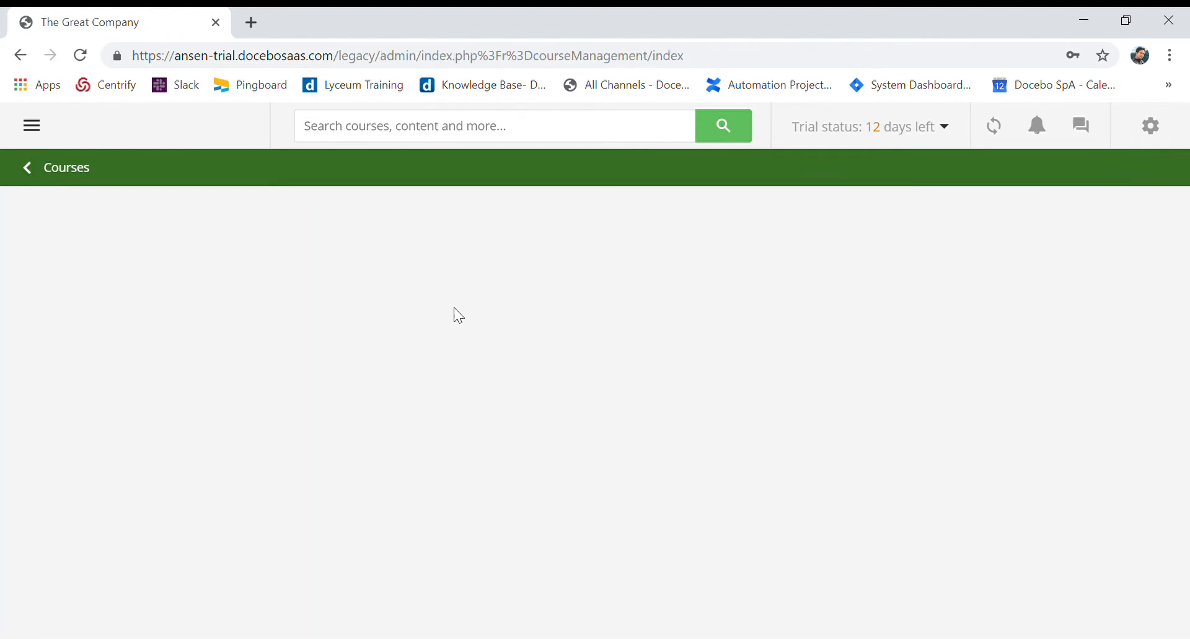
{"action": "scroll", "coordinate": [661, 443], "scroll_direction": "down", "scroll_amount": 5}
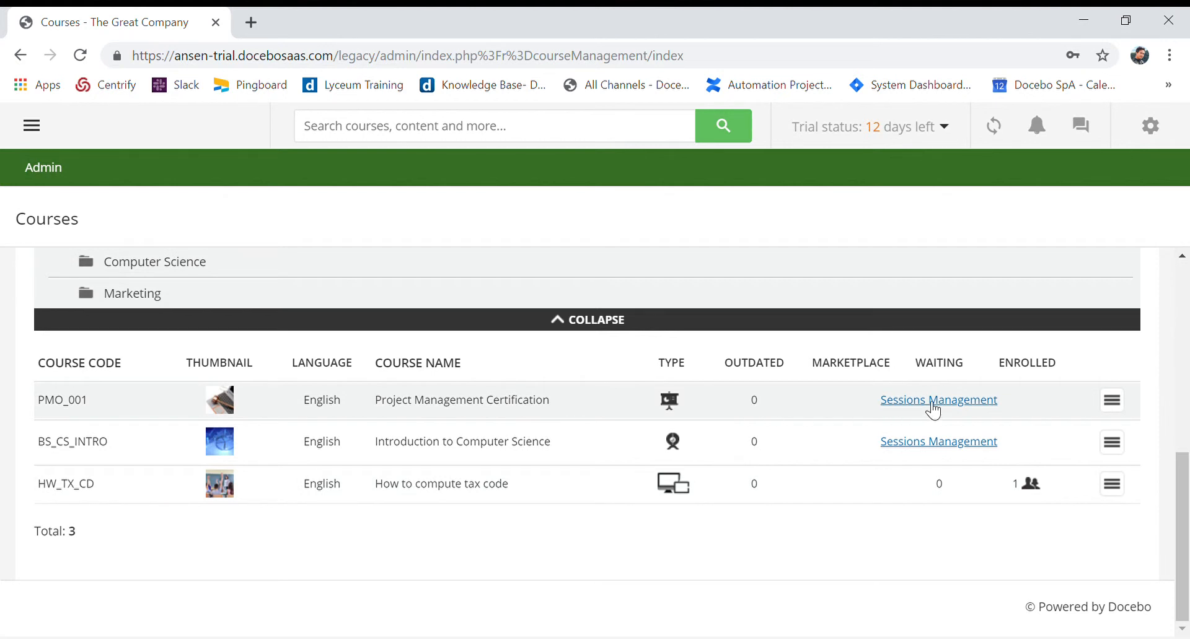
{"action": "left_click", "coordinate": [927, 403]}
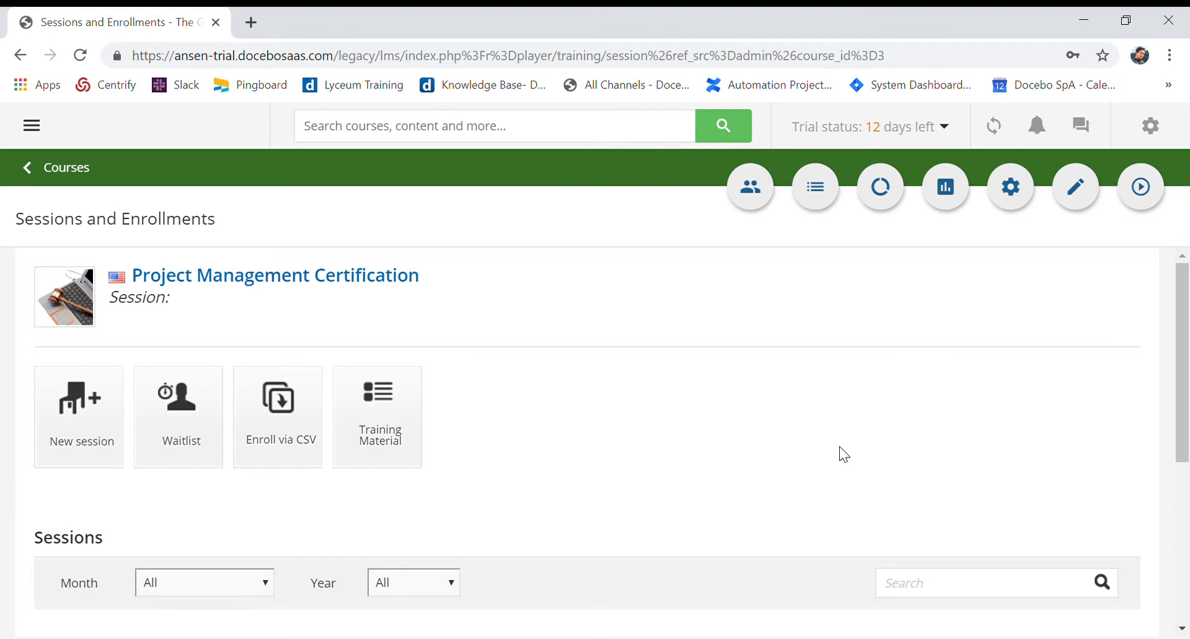
{"action": "scroll", "coordinate": [810, 441], "scroll_direction": "down", "scroll_amount": 5}
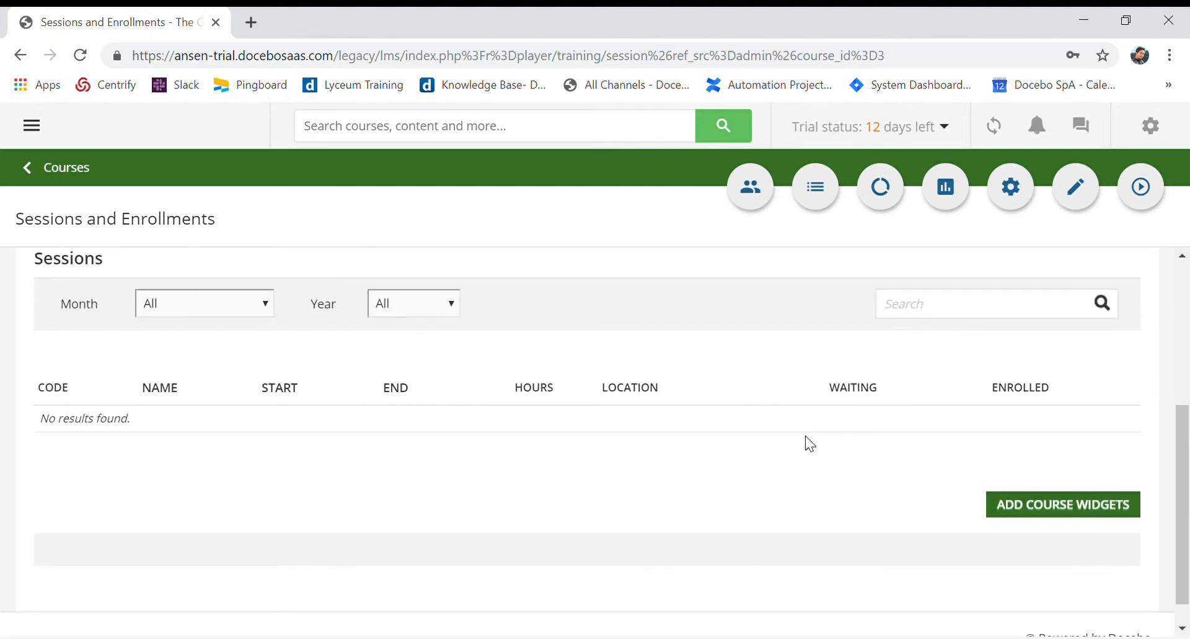
{"action": "scroll", "coordinate": [809, 444], "scroll_direction": "up", "scroll_amount": 3}
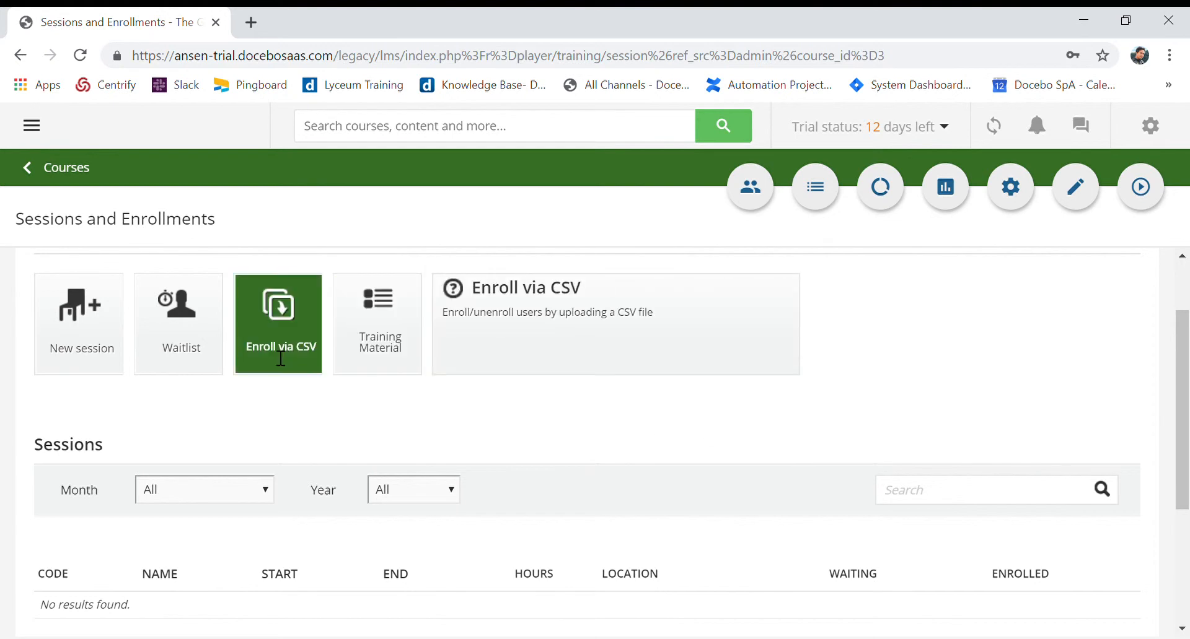
{"action": "left_click", "coordinate": [111, 346]}
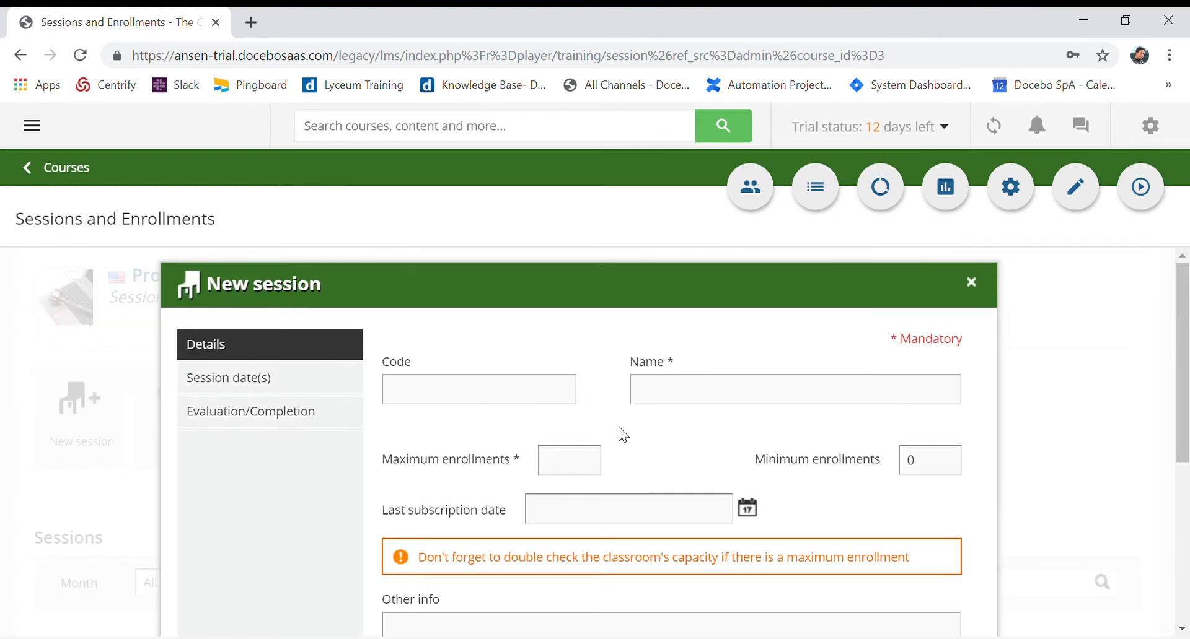
{"action": "scroll", "coordinate": [619, 435], "scroll_direction": "down", "scroll_amount": 1}
{"action": "scroll", "coordinate": [622, 437], "scroll_direction": "down", "scroll_amount": 2}
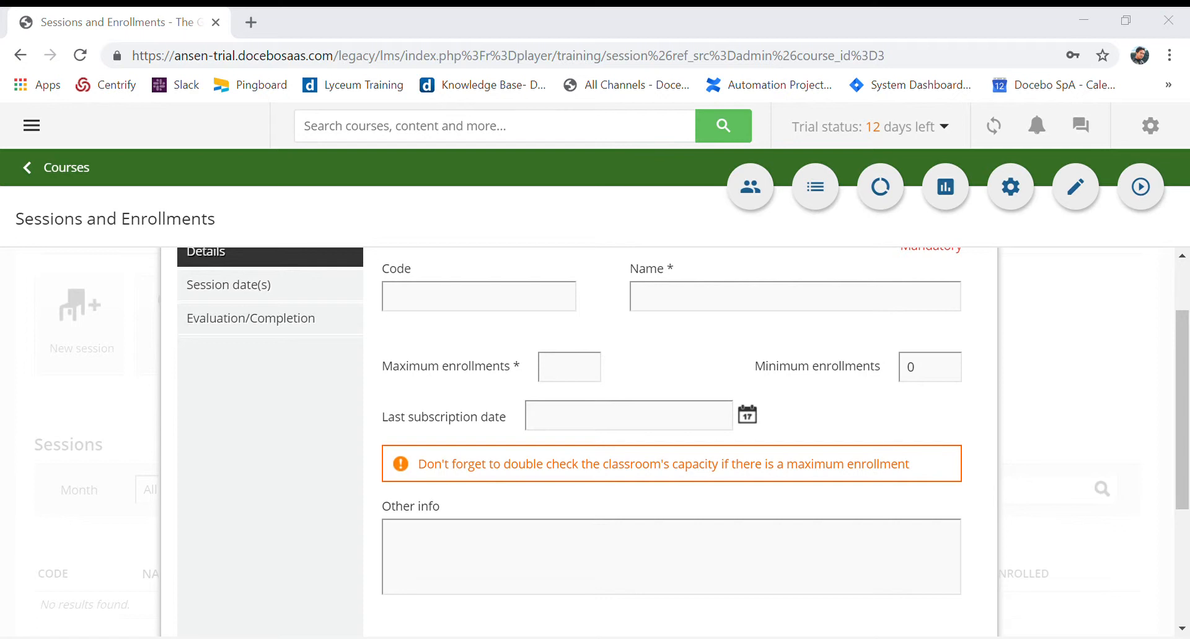
{"action": "scroll", "coordinate": [510, 496], "scroll_direction": "up", "scroll_amount": 2}
{"action": "left_click", "coordinate": [469, 403]}
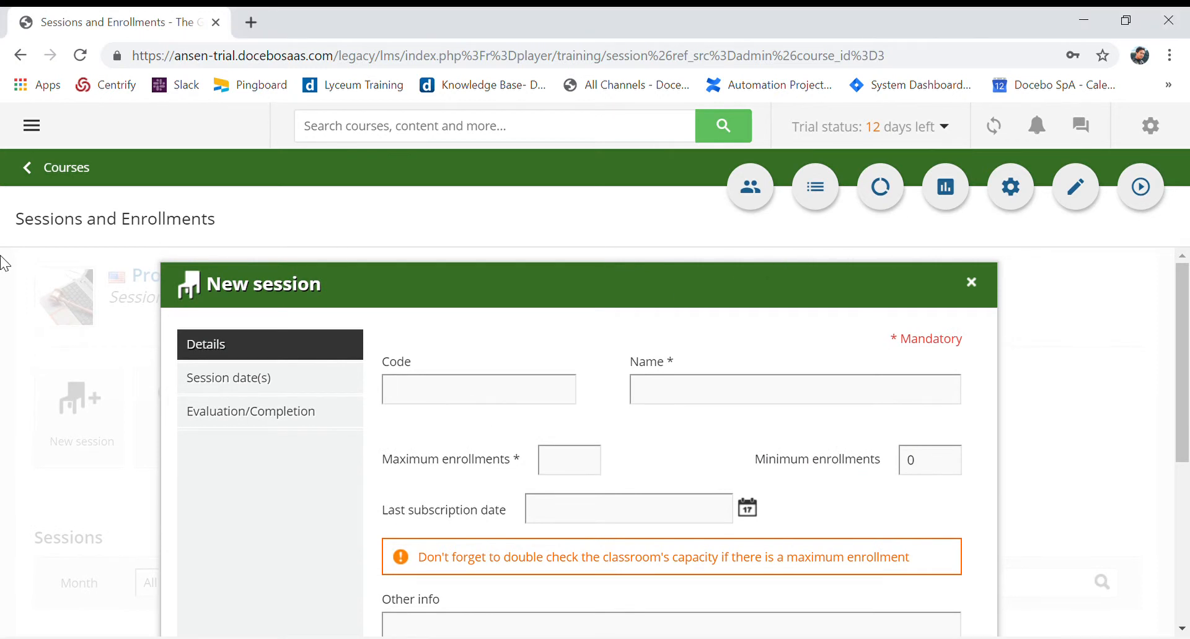
{"action": "left_click", "coordinate": [652, 389]}
{"action": "type", "text": "Example Session 1"}
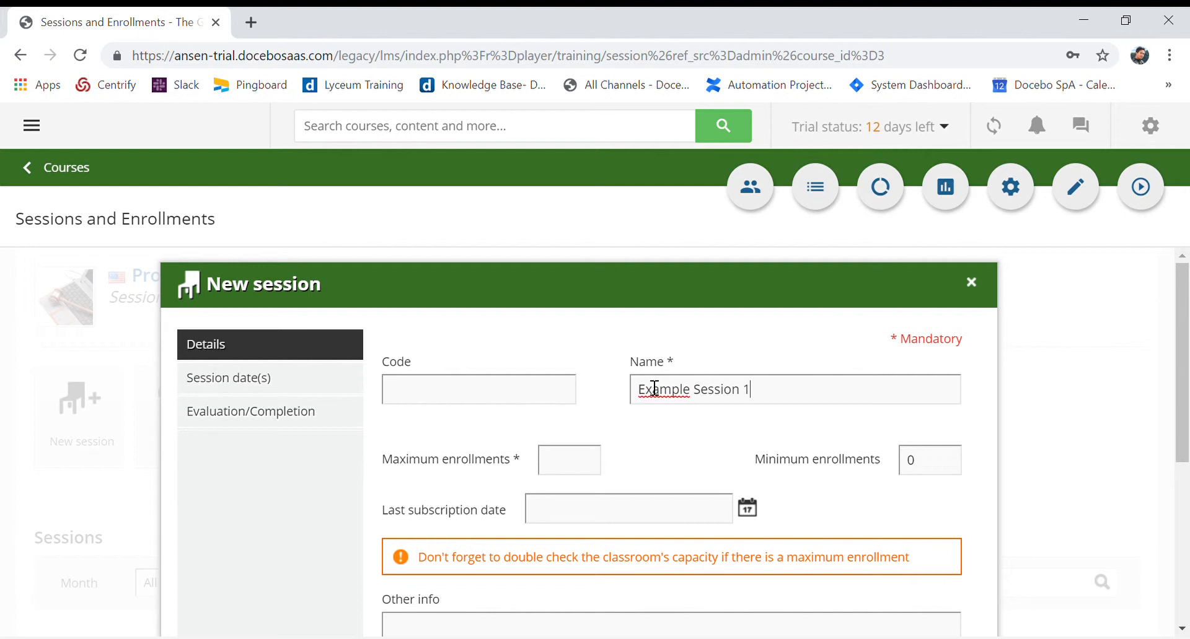
{"action": "left_click", "coordinate": [597, 465]}
{"action": "type", "text": "20"}
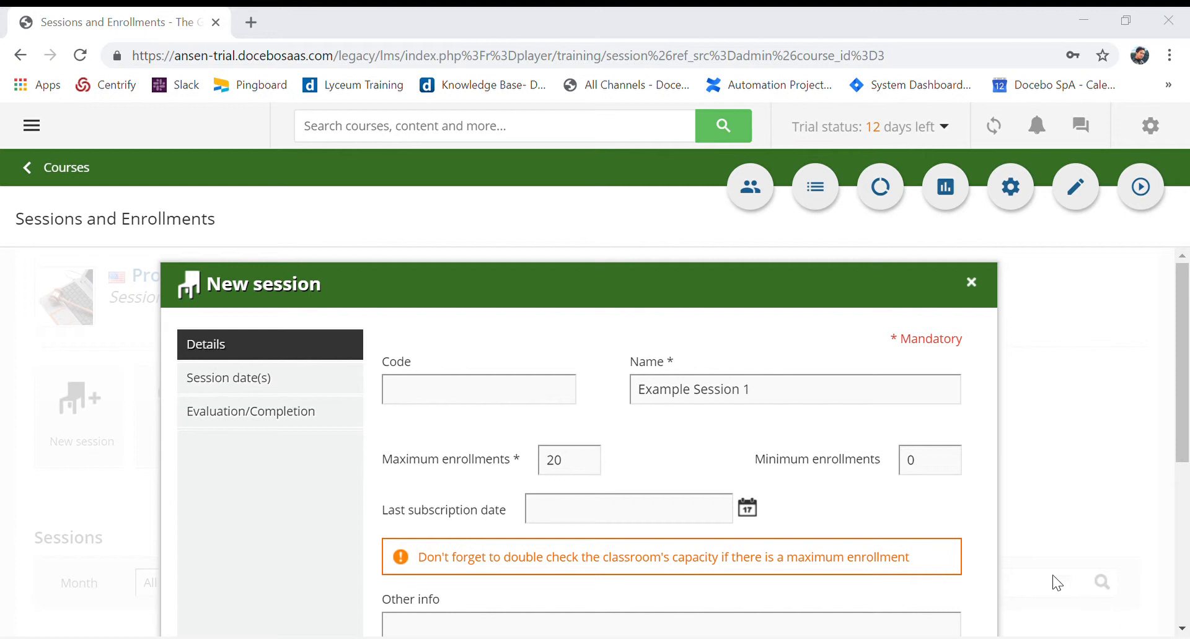
{"action": "left_click", "coordinate": [748, 515]}
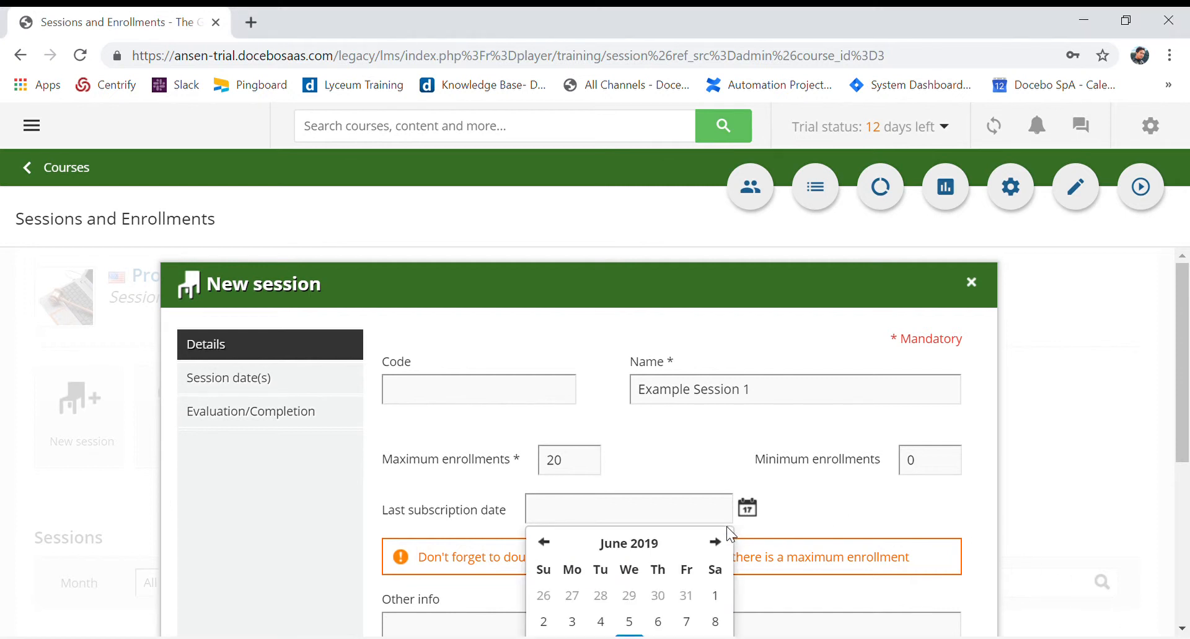
{"action": "scroll", "coordinate": [719, 550], "scroll_direction": "down", "scroll_amount": 1}
{"action": "left_click", "coordinate": [746, 414]}
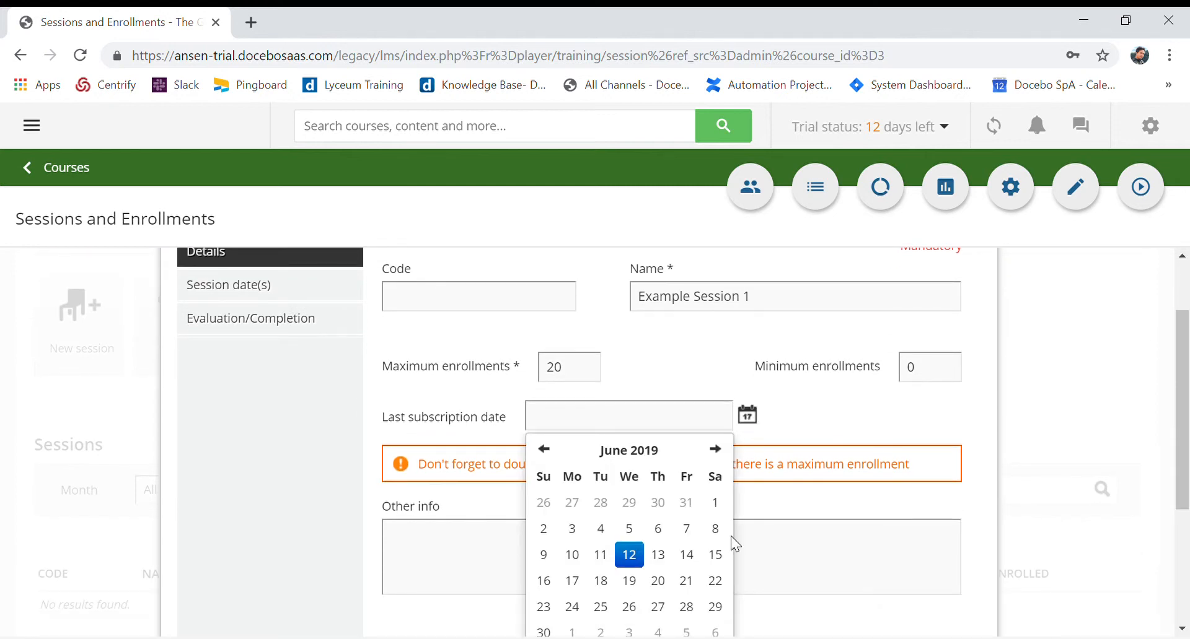
{"action": "left_click", "coordinate": [690, 585]}
{"action": "left_click", "coordinate": [1047, 490]}
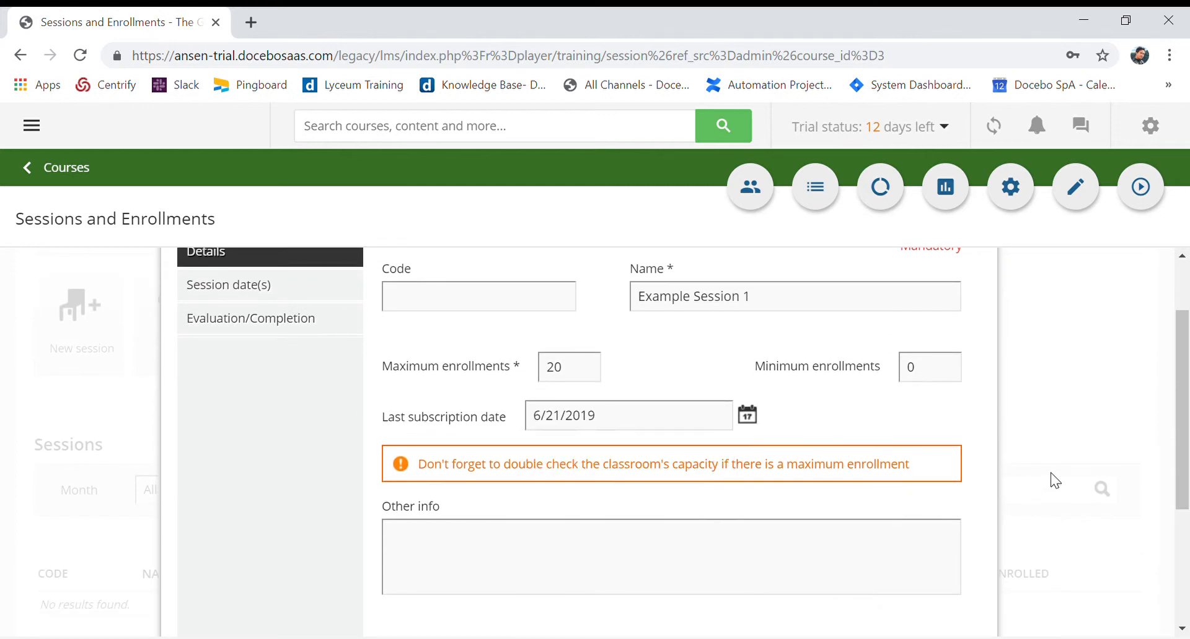
{"action": "scroll", "coordinate": [739, 443], "scroll_direction": "down", "scroll_amount": 4}
{"action": "scroll", "coordinate": [738, 445], "scroll_direction": "up", "scroll_amount": 3}
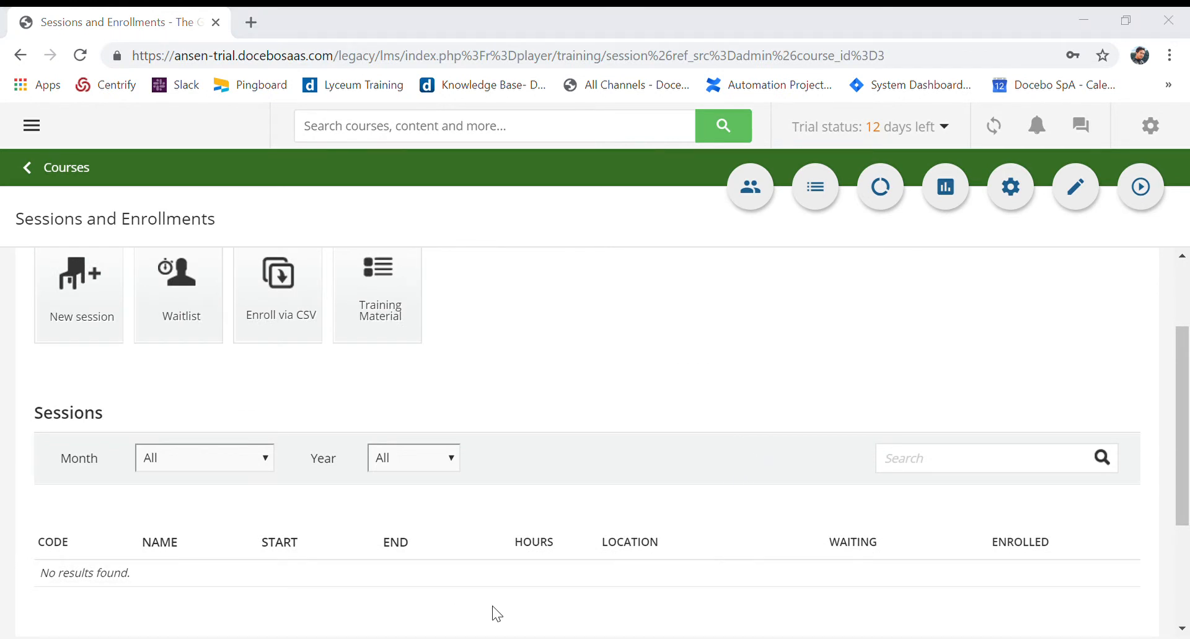
{"action": "scroll", "coordinate": [619, 439], "scroll_direction": "down", "scroll_amount": 3}
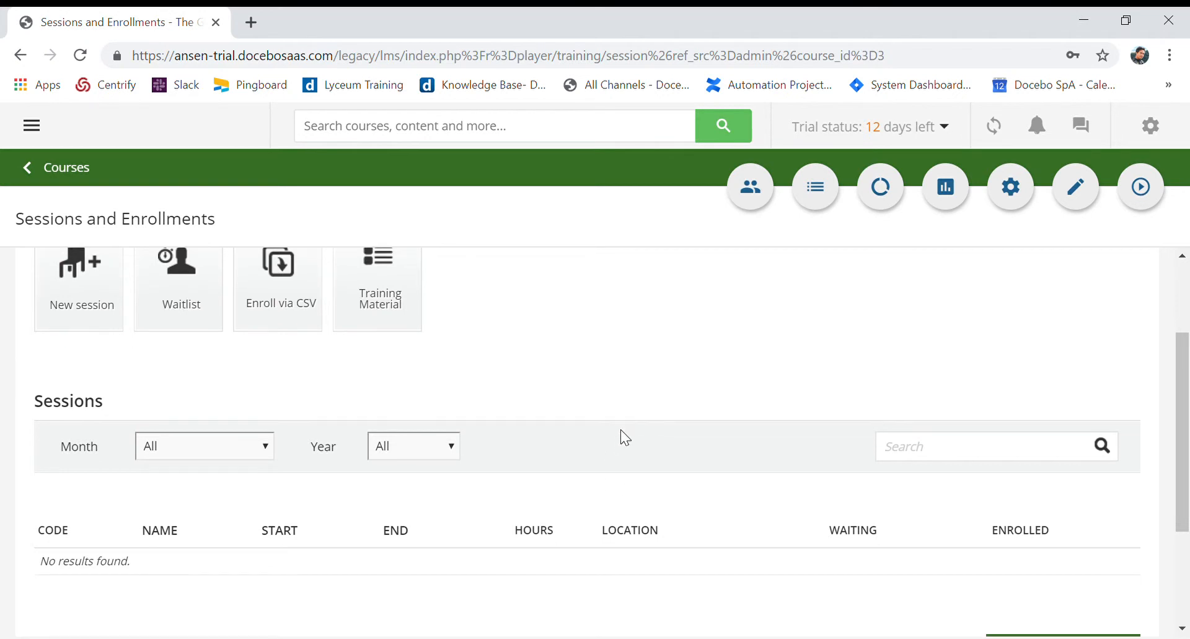
{"action": "scroll", "coordinate": [630, 443], "scroll_direction": "up", "scroll_amount": 5}
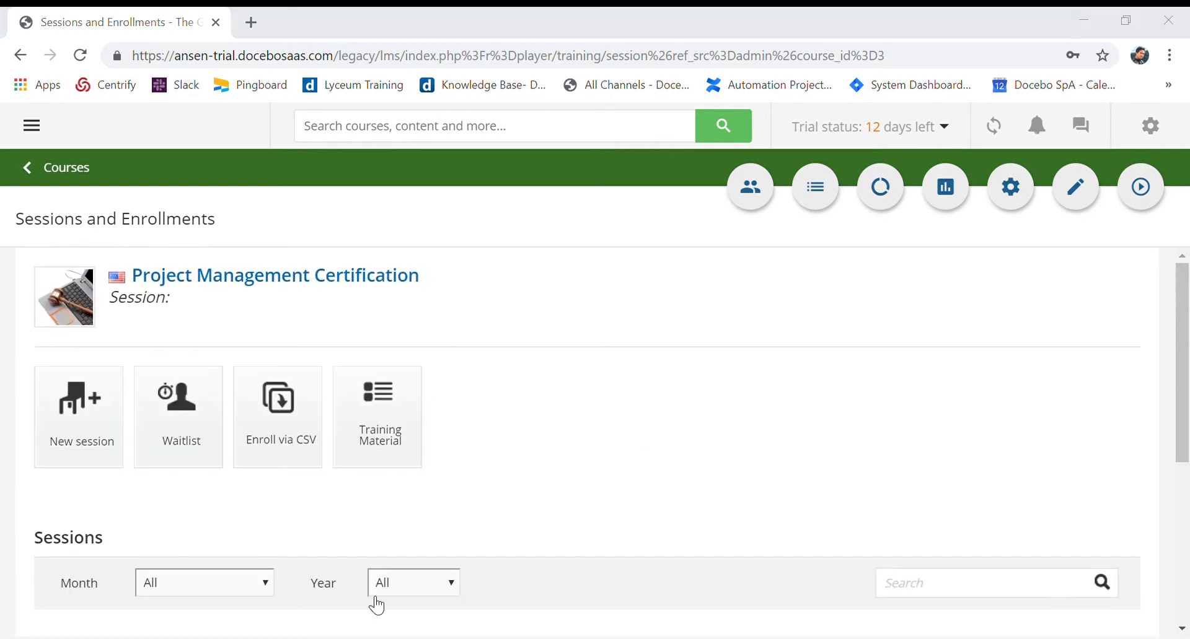
Start a new session named Example Session 1 with a maximum of 20 enrollments
{"action": "left_click", "coordinate": [49, 419]}
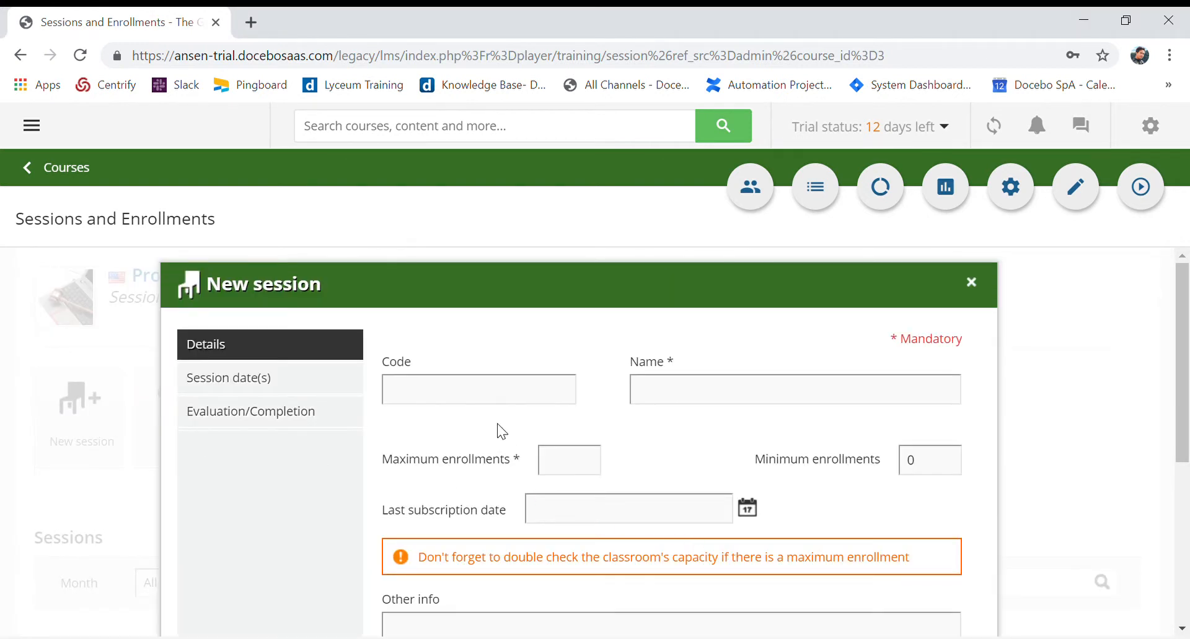
{"action": "left_click", "coordinate": [659, 402]}
{"action": "type", "text": "Example Session 1"}
{"action": "left_click", "coordinate": [574, 468]}
{"action": "type", "text": "20"}
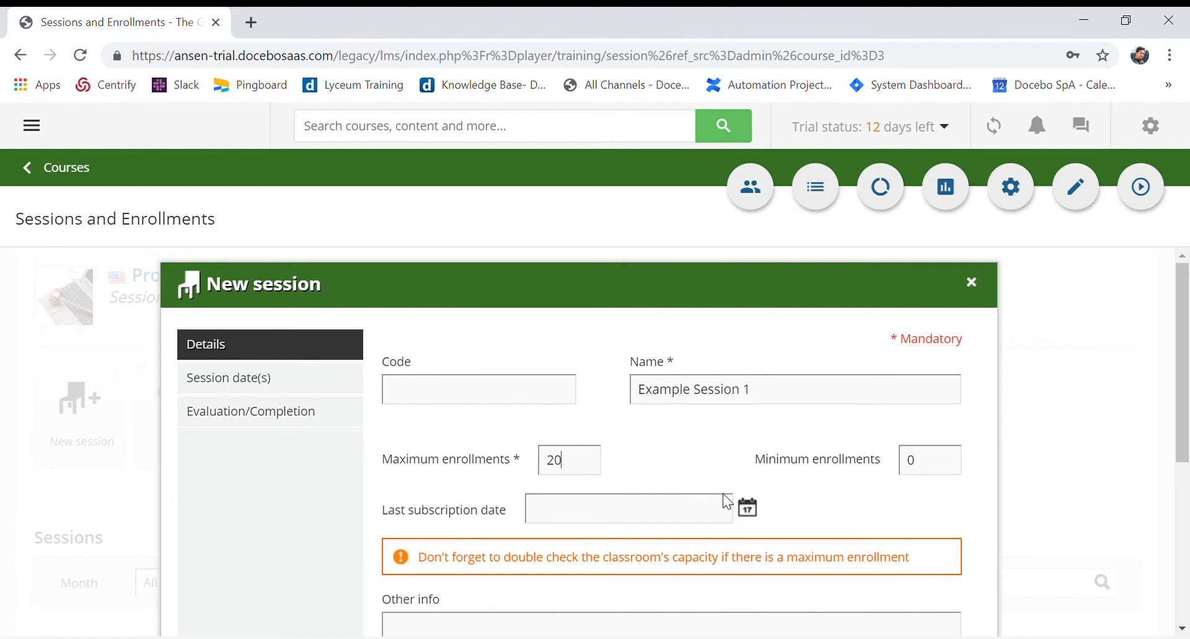
Set the session's last subscription date to 6/7/2019
{"action": "left_click", "coordinate": [742, 510]}
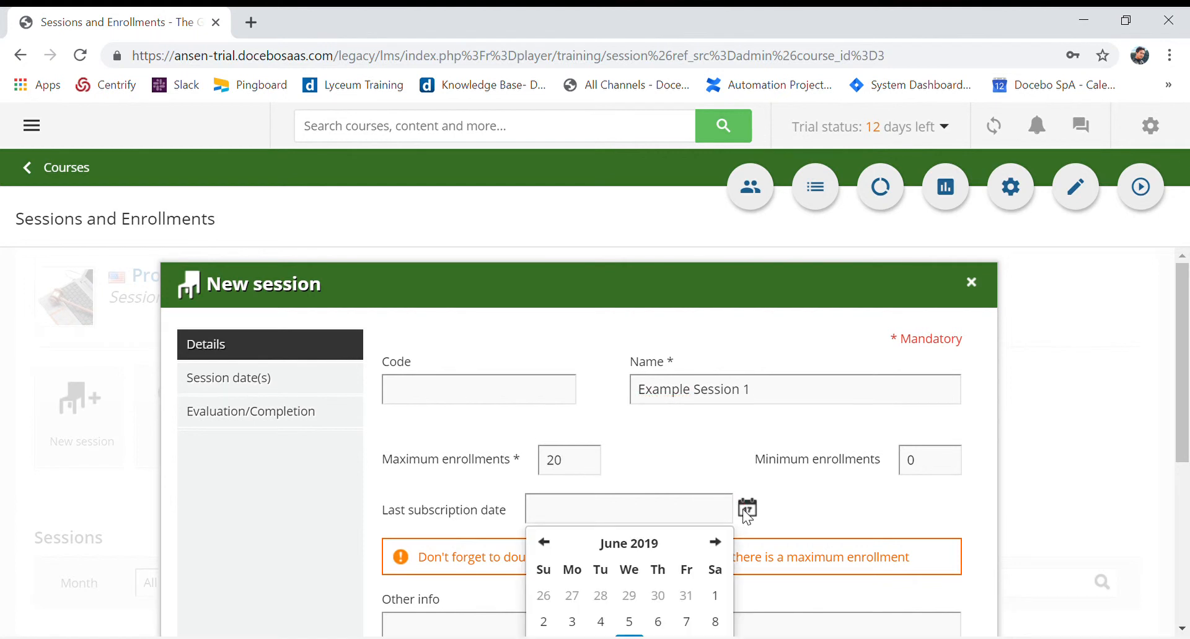
{"action": "left_click", "coordinate": [686, 622]}
{"action": "left_click", "coordinate": [885, 520]}
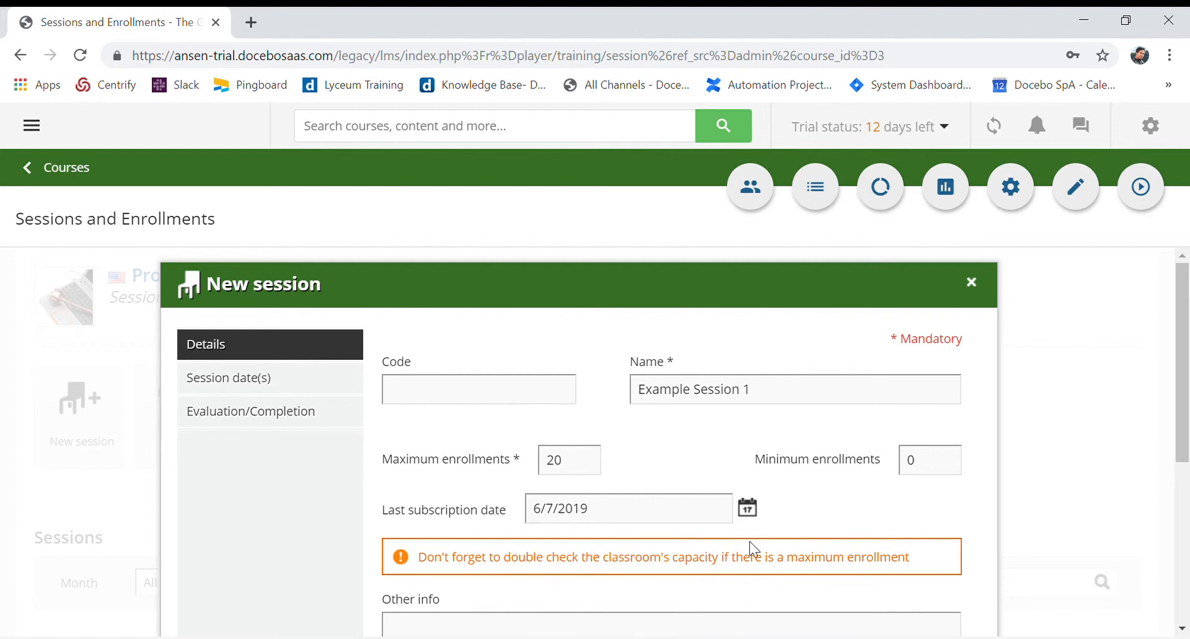
{"action": "scroll", "coordinate": [958, 535], "scroll_direction": "down", "scroll_amount": 3}
{"action": "scroll", "coordinate": [933, 533], "scroll_direction": "up", "scroll_amount": 2}
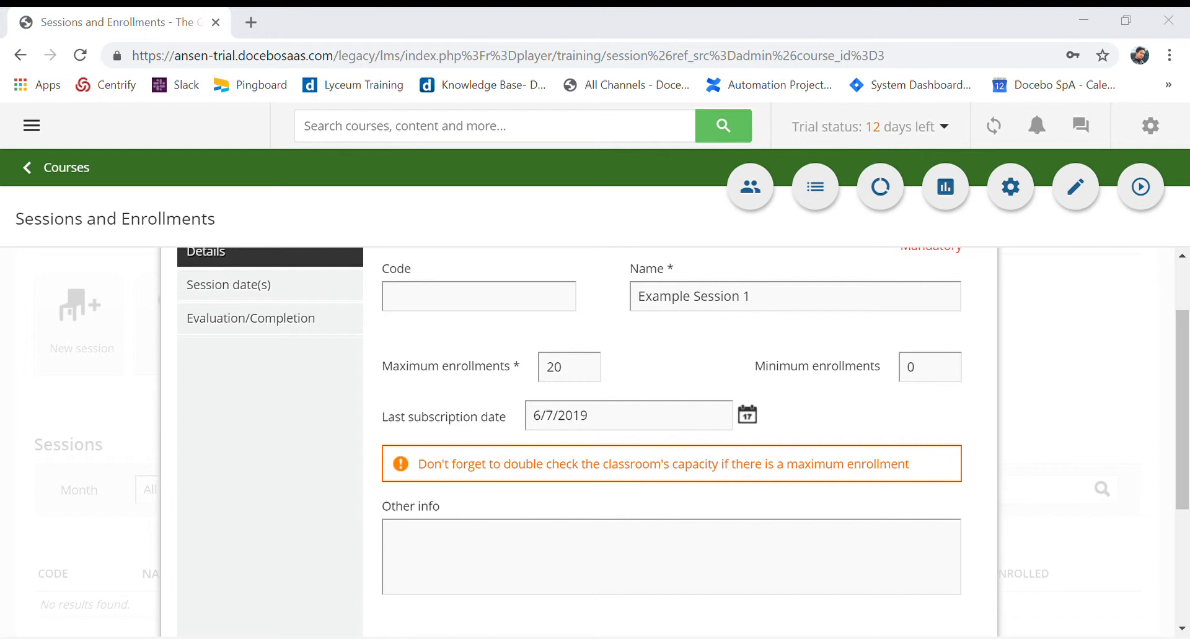
{"action": "scroll", "coordinate": [223, 367], "scroll_direction": "up", "scroll_amount": 2}
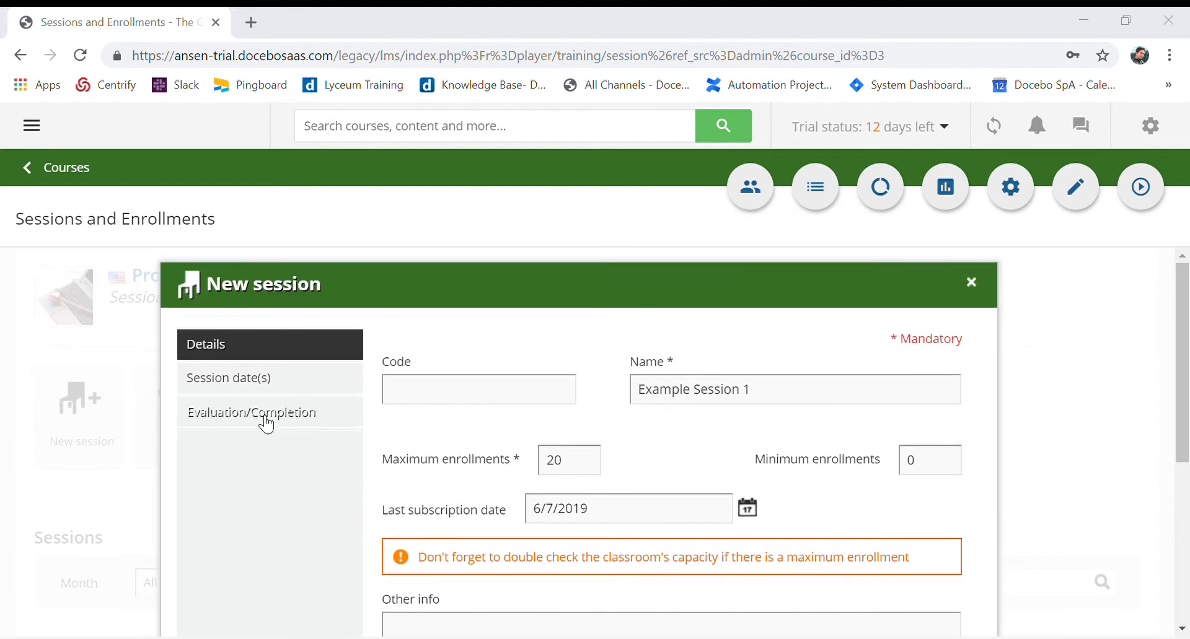
Check the session's evaluation options, then add a session date on 6/12/2019 named Session 1
{"action": "left_click", "coordinate": [267, 425]}
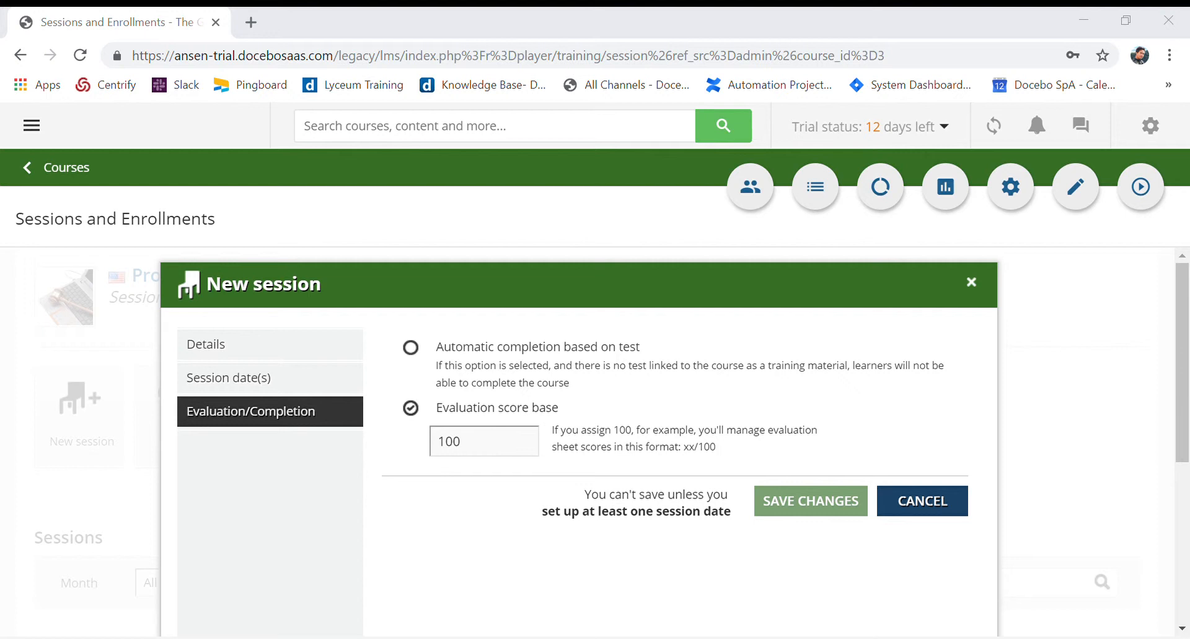
{"action": "left_click", "coordinate": [258, 390]}
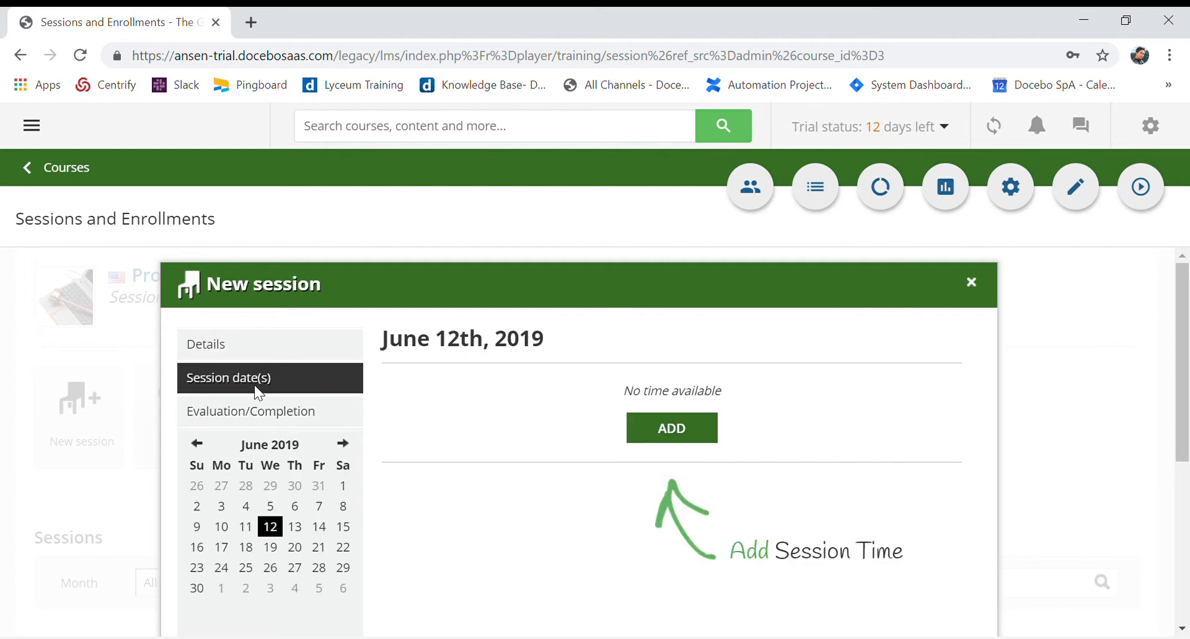
{"action": "left_click", "coordinate": [694, 434]}
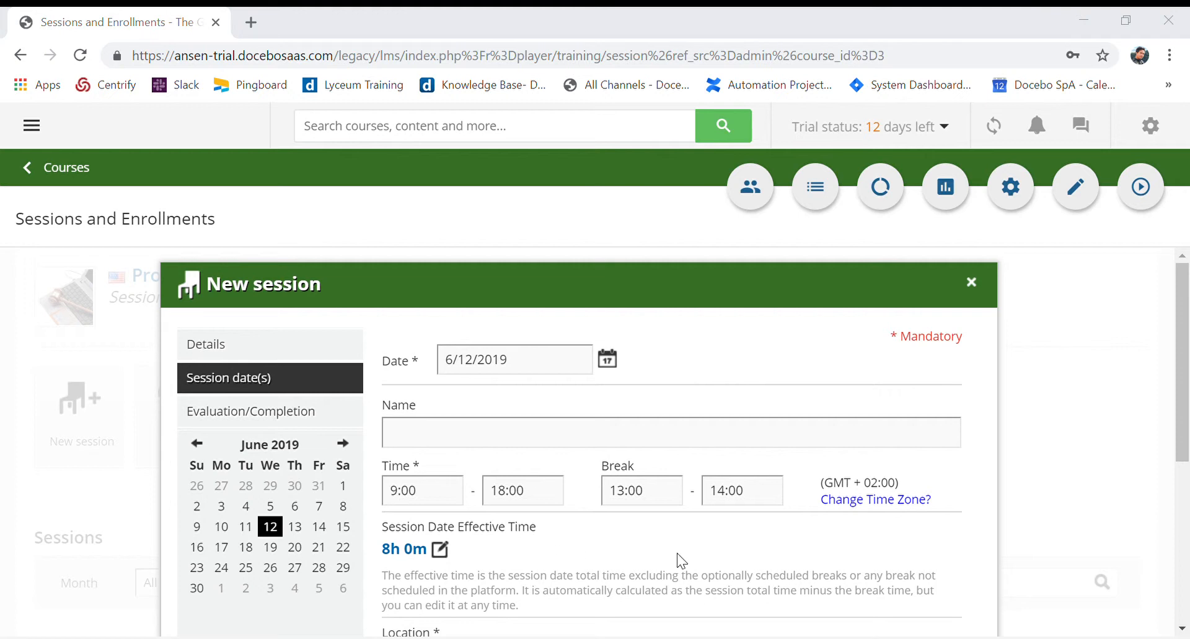
{"action": "left_click", "coordinate": [492, 446]}
{"action": "type", "text": "Session 1"}
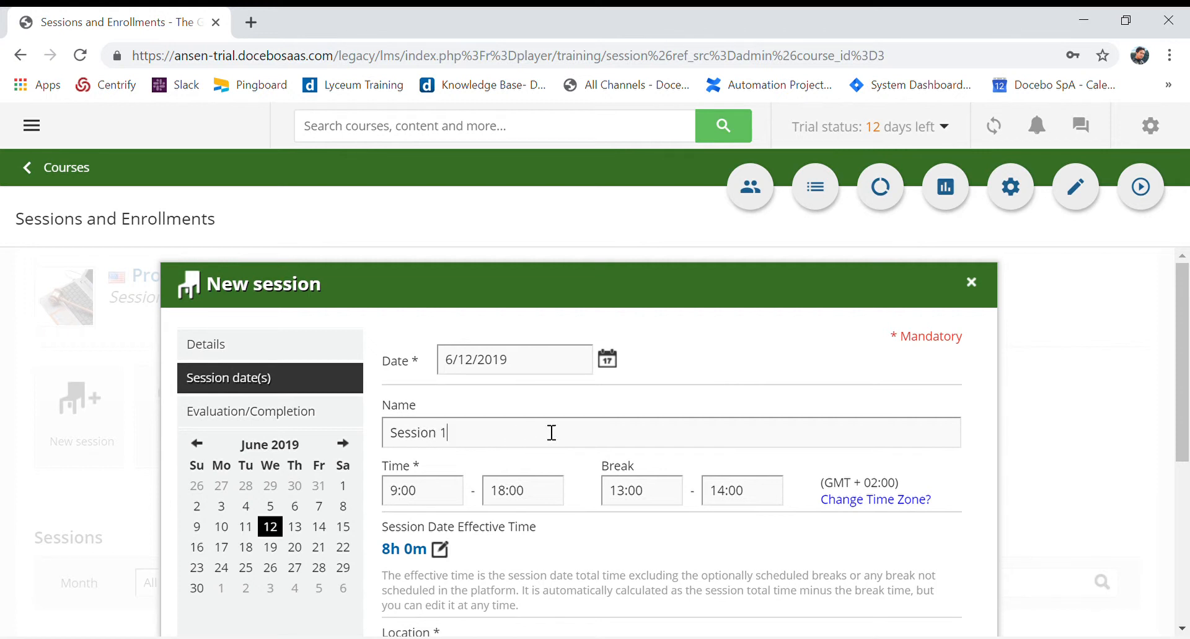
Assign the session date to TEST LOCATION with classroom Room 102 and create it
{"action": "scroll", "coordinate": [769, 480], "scroll_direction": "down", "scroll_amount": 2}
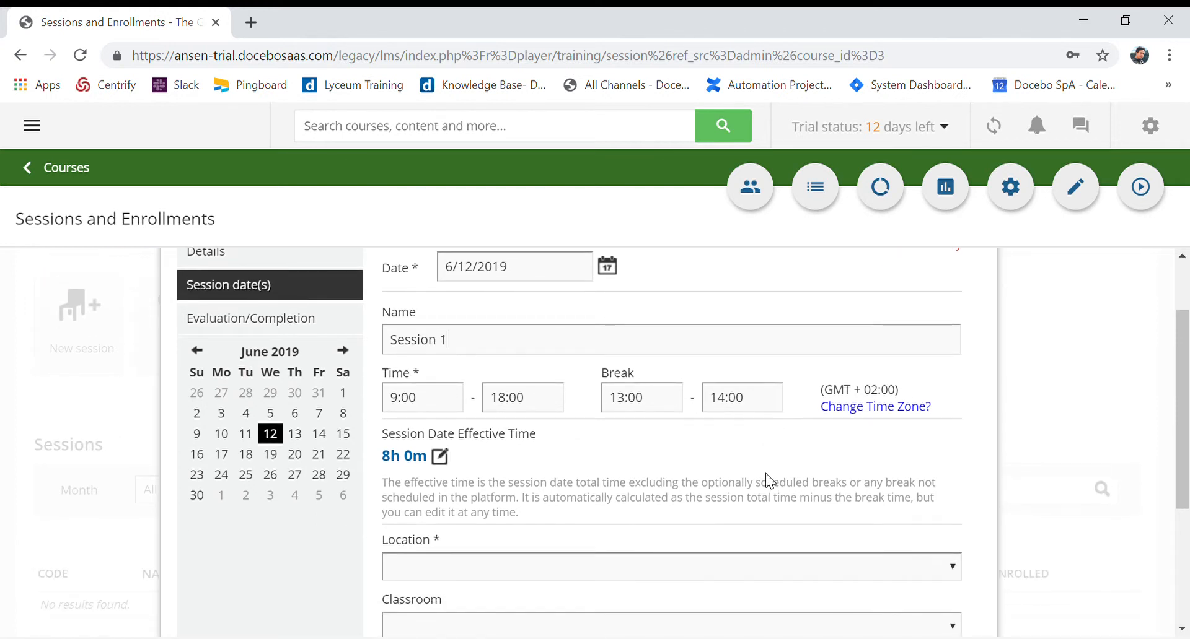
{"action": "scroll", "coordinate": [768, 480], "scroll_direction": "down", "scroll_amount": 2}
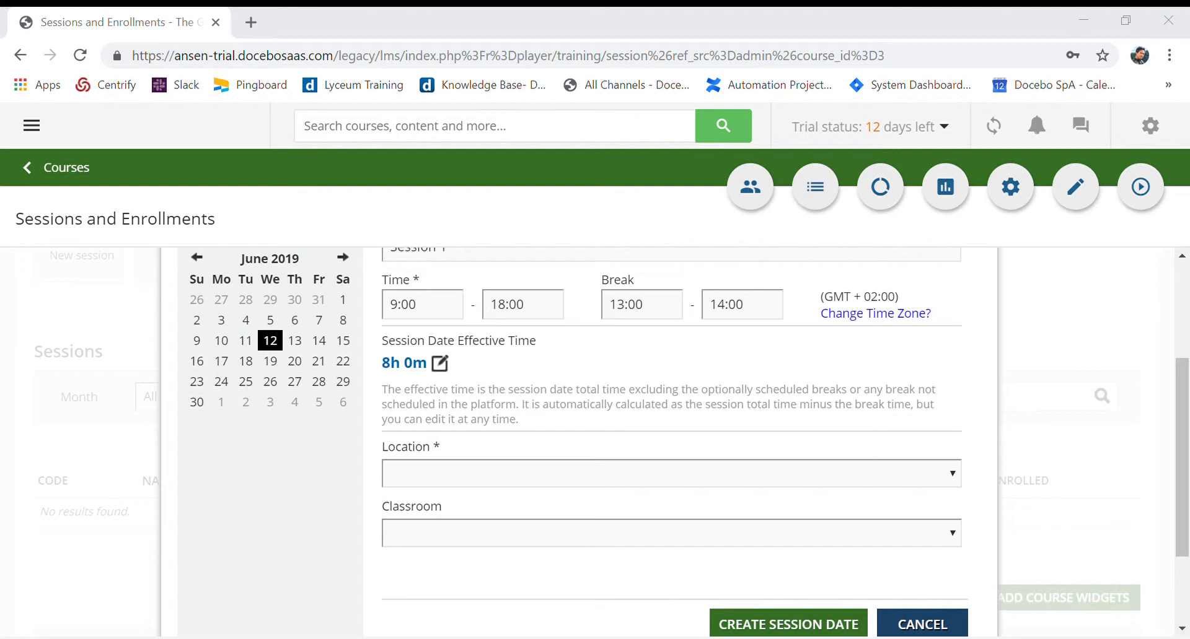
{"action": "left_click", "coordinate": [953, 474]}
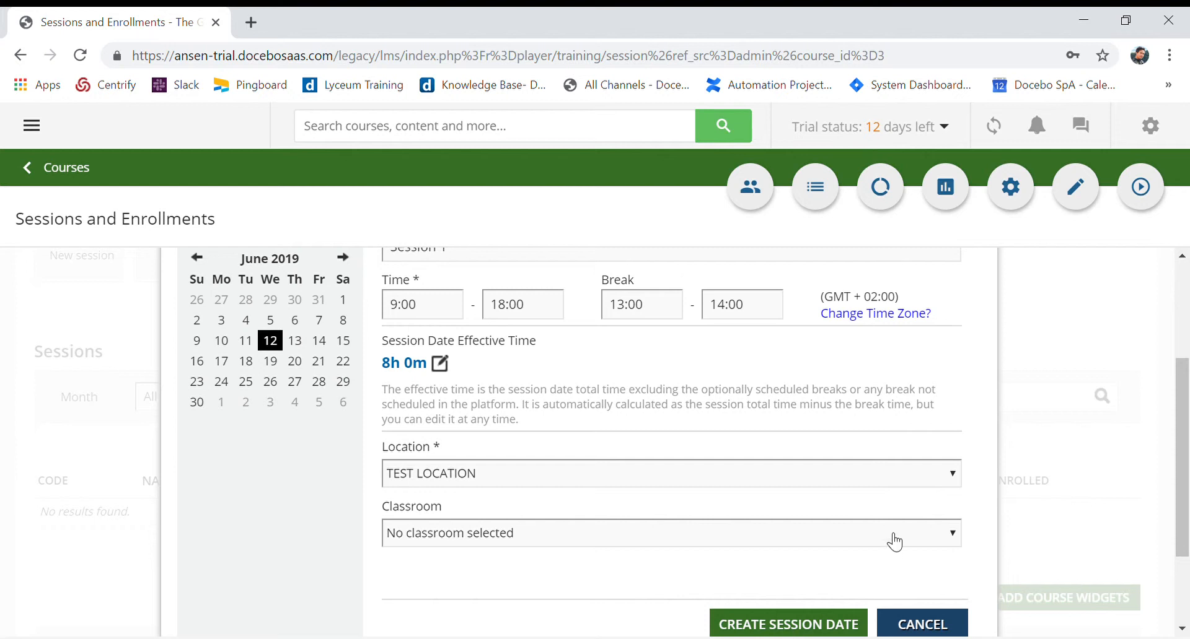
{"action": "left_click", "coordinate": [817, 534]}
{"action": "left_click", "coordinate": [643, 578]}
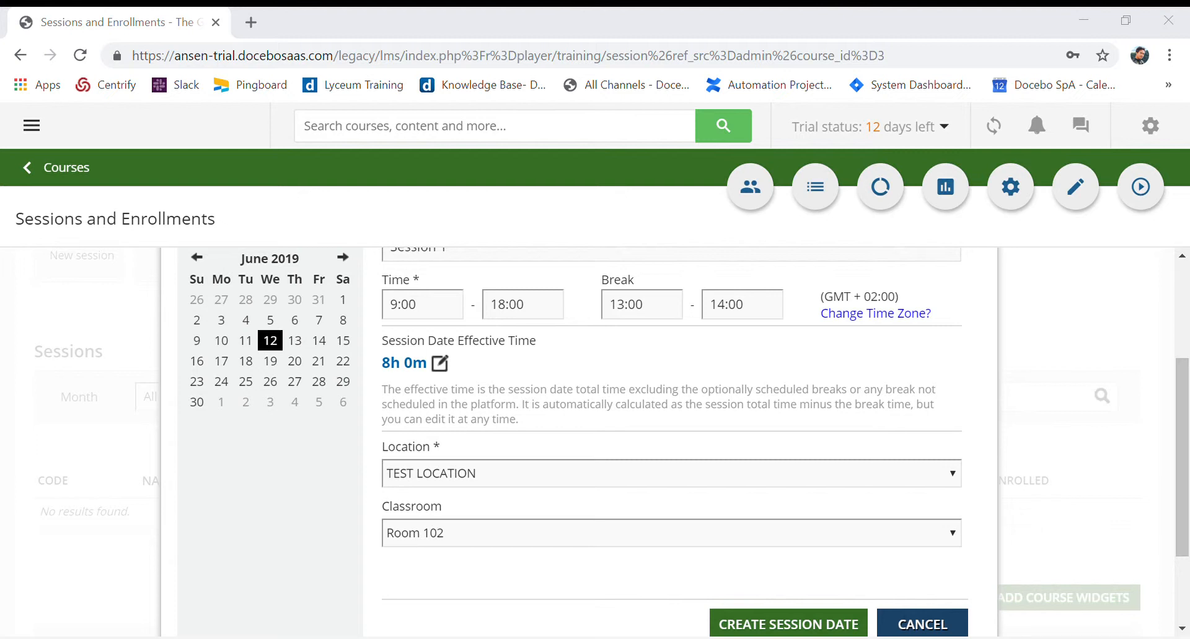
{"action": "scroll", "coordinate": [828, 488], "scroll_direction": "down", "scroll_amount": 2}
{"action": "scroll", "coordinate": [518, 534], "scroll_direction": "up", "scroll_amount": 5}
{"action": "scroll", "coordinate": [516, 528], "scroll_direction": "down", "scroll_amount": 5}
{"action": "left_click", "coordinate": [802, 505]}
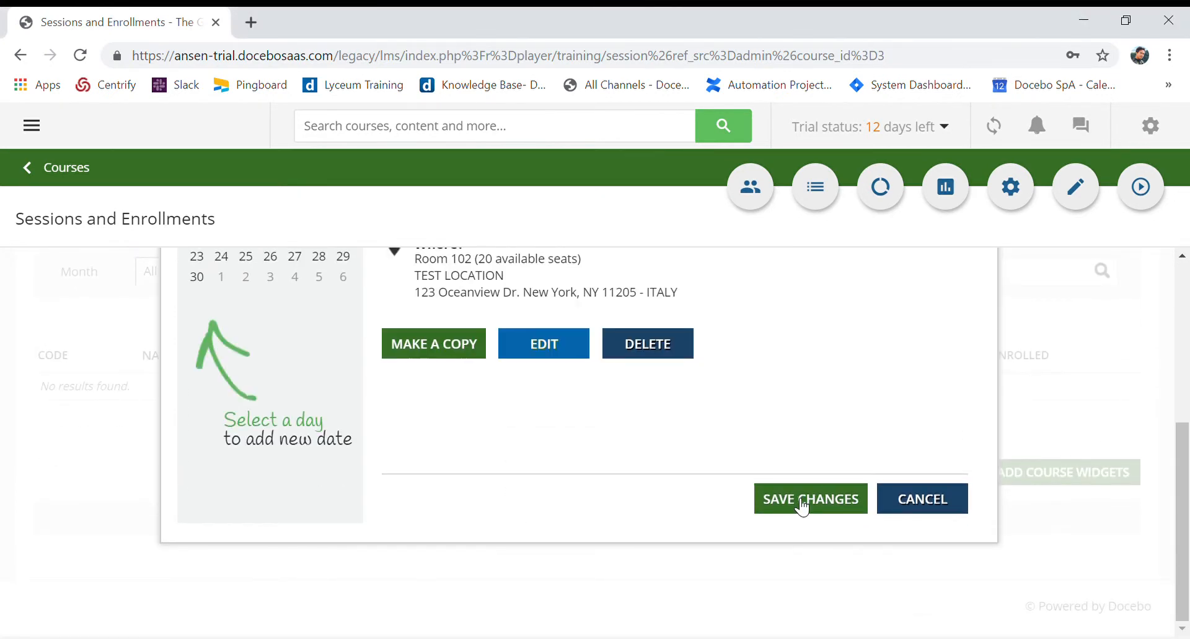
Save Example Session 1 with its June 12 session date
{"action": "left_click", "coordinate": [802, 500]}
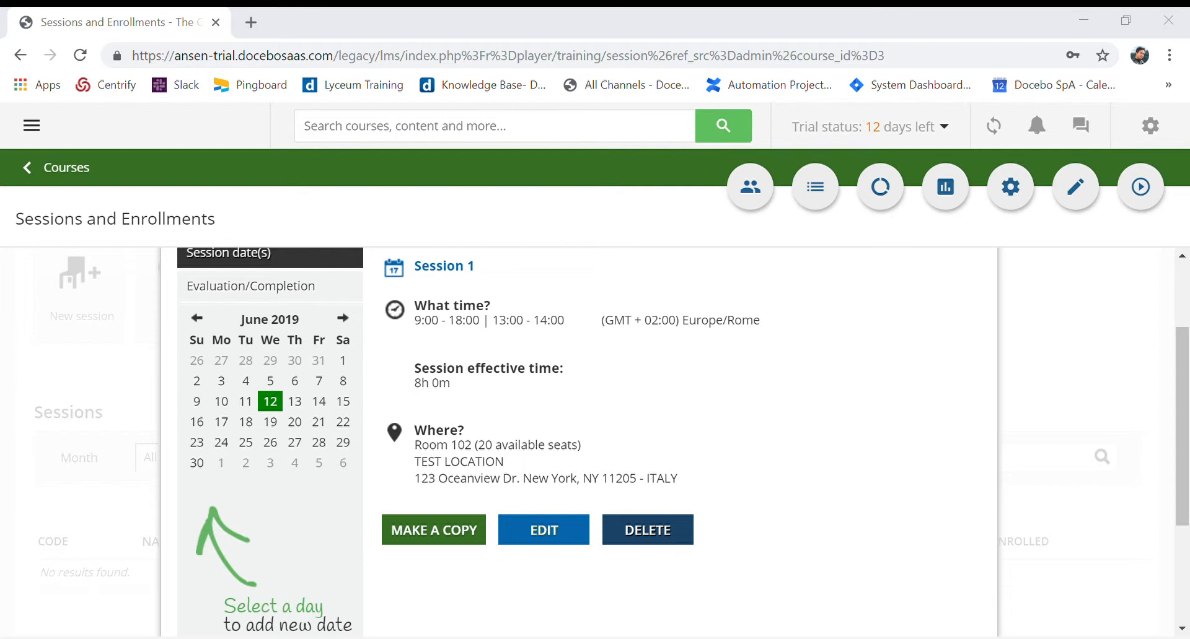
{"action": "scroll", "coordinate": [802, 548], "scroll_direction": "down", "scroll_amount": 3}
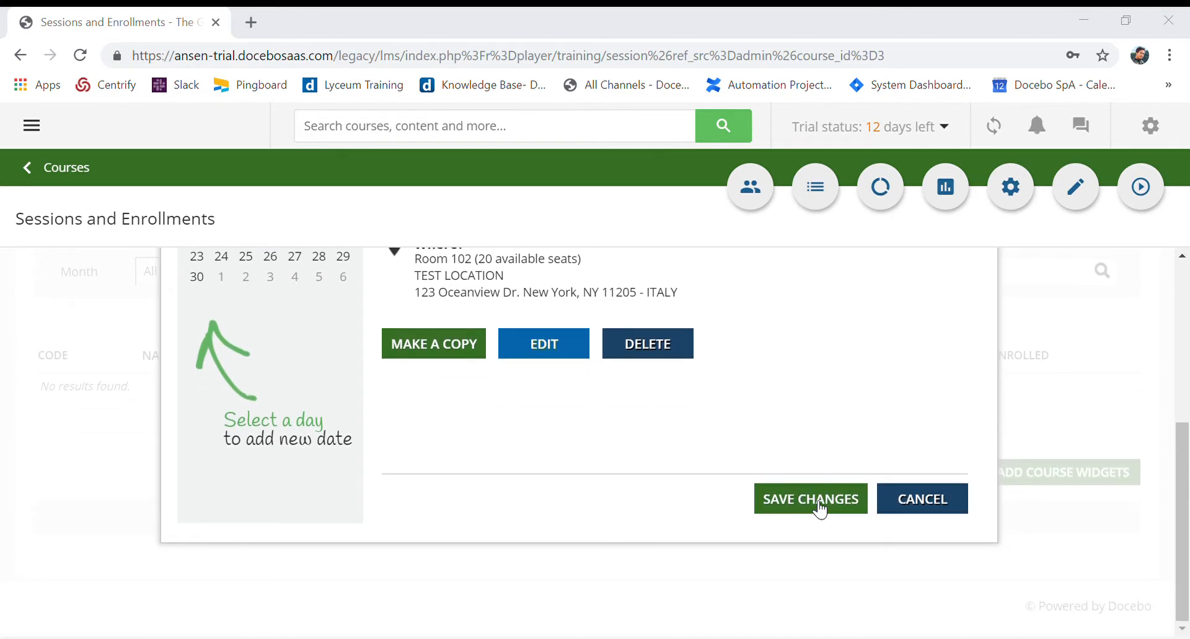
{"action": "left_click", "coordinate": [815, 501]}
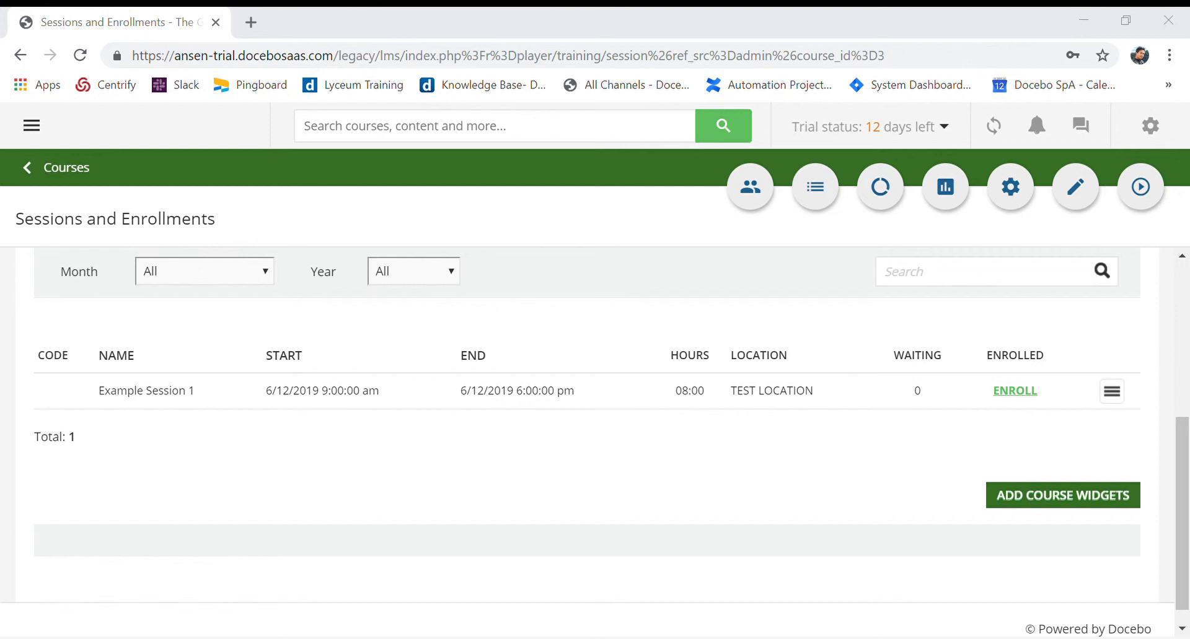
Start a new session named Example Session 2 with a maximum of 20 enrollments
{"action": "scroll", "coordinate": [24, 465], "scroll_direction": "up", "scroll_amount": 5}
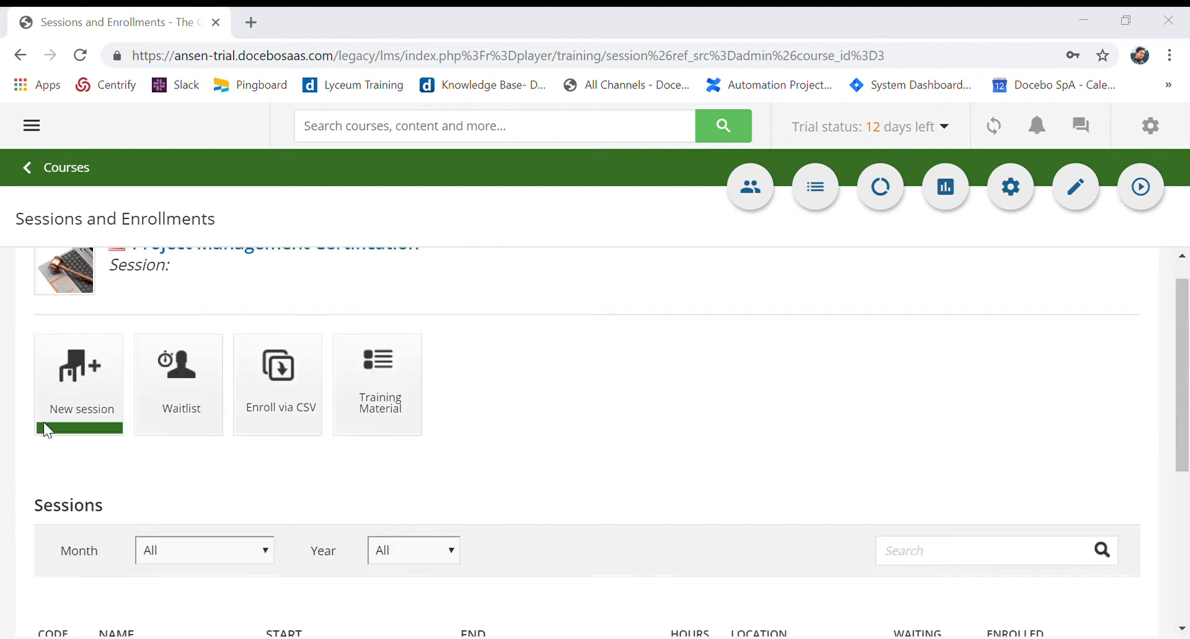
{"action": "scroll", "coordinate": [434, 477], "scroll_direction": "down", "scroll_amount": 4}
{"action": "scroll", "coordinate": [420, 494], "scroll_direction": "up", "scroll_amount": 3}
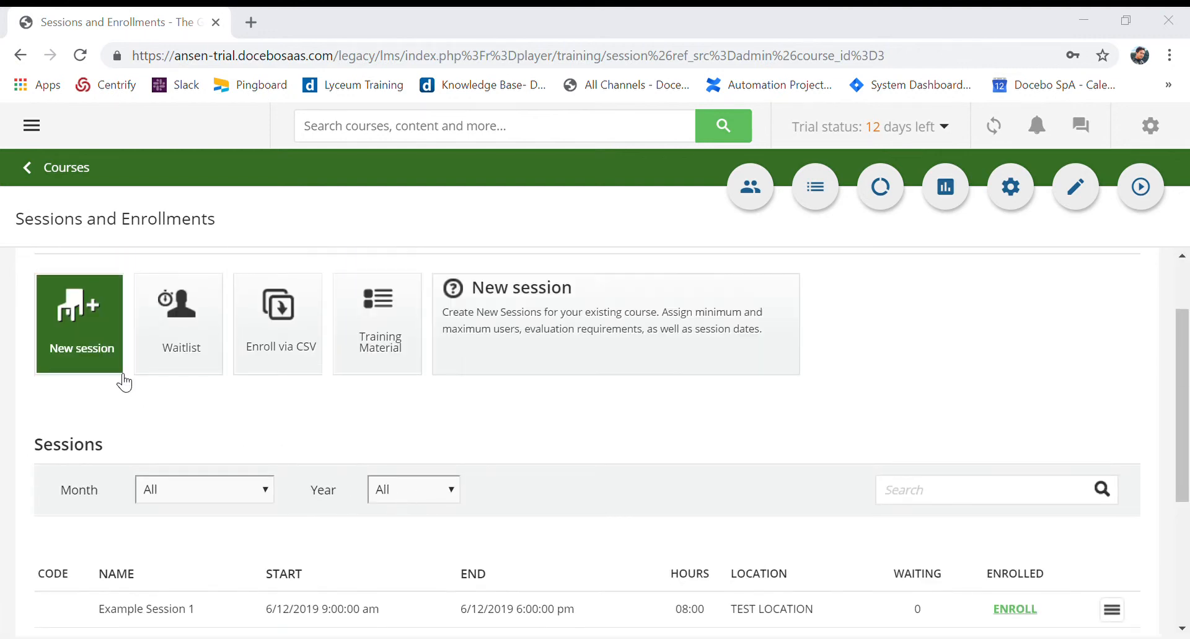
{"action": "left_click", "coordinate": [78, 347]}
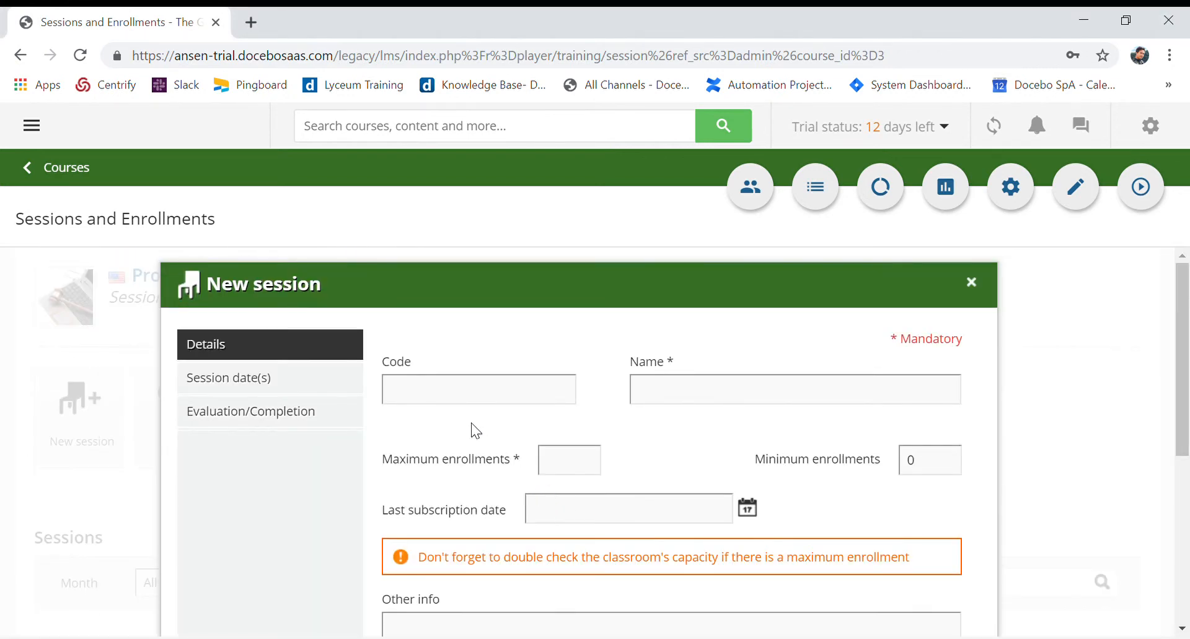
{"action": "left_click", "coordinate": [661, 396]}
{"action": "scroll", "coordinate": [669, 388], "scroll_direction": "down", "scroll_amount": 1}
{"action": "scroll", "coordinate": [672, 383], "scroll_direction": "down", "scroll_amount": 1}
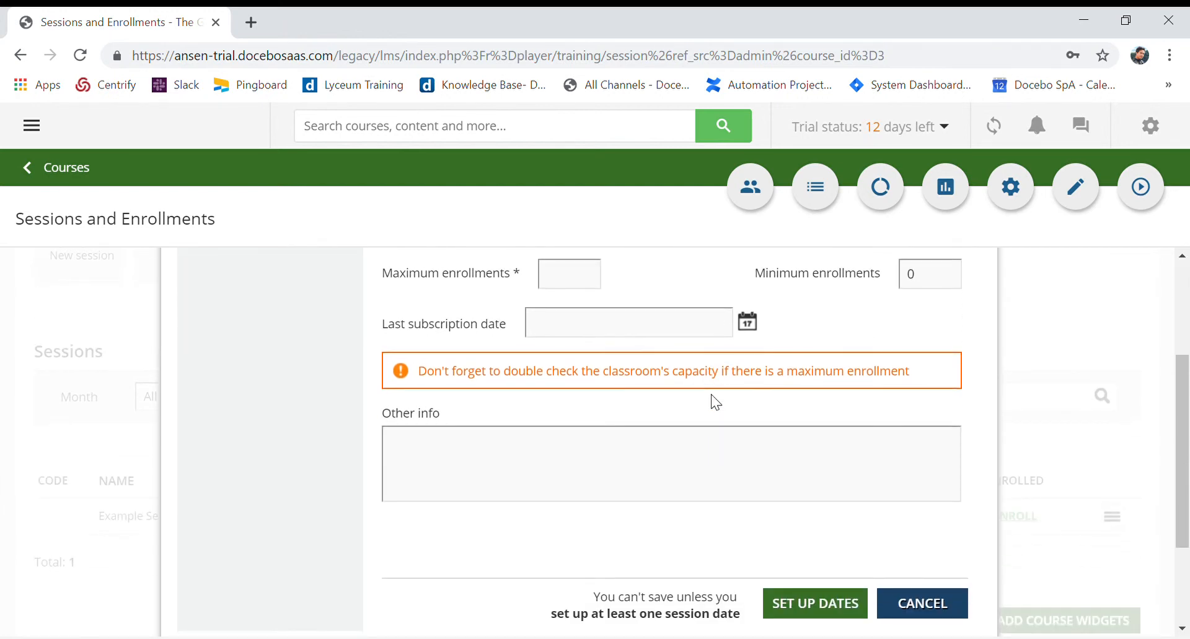
{"action": "type", "text": "Example Session 2"}
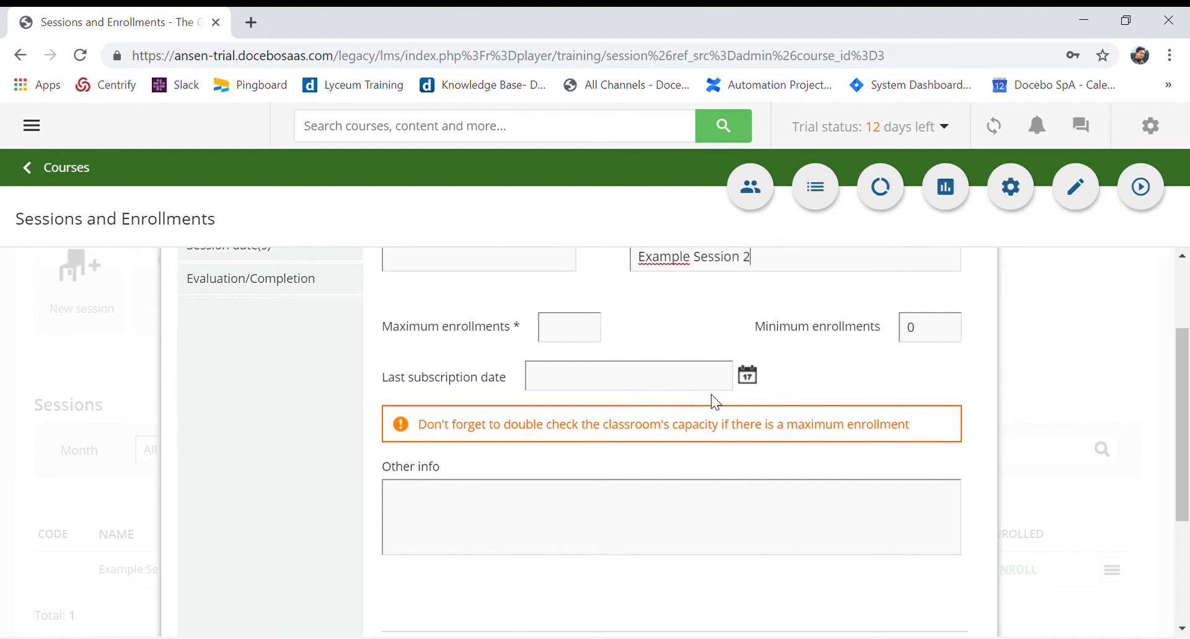
{"action": "left_click", "coordinate": [557, 328]}
{"action": "type", "text": "20"}
Set the last subscription date of Example Session 2 to 6/17/2019
{"action": "left_click", "coordinate": [748, 377]}
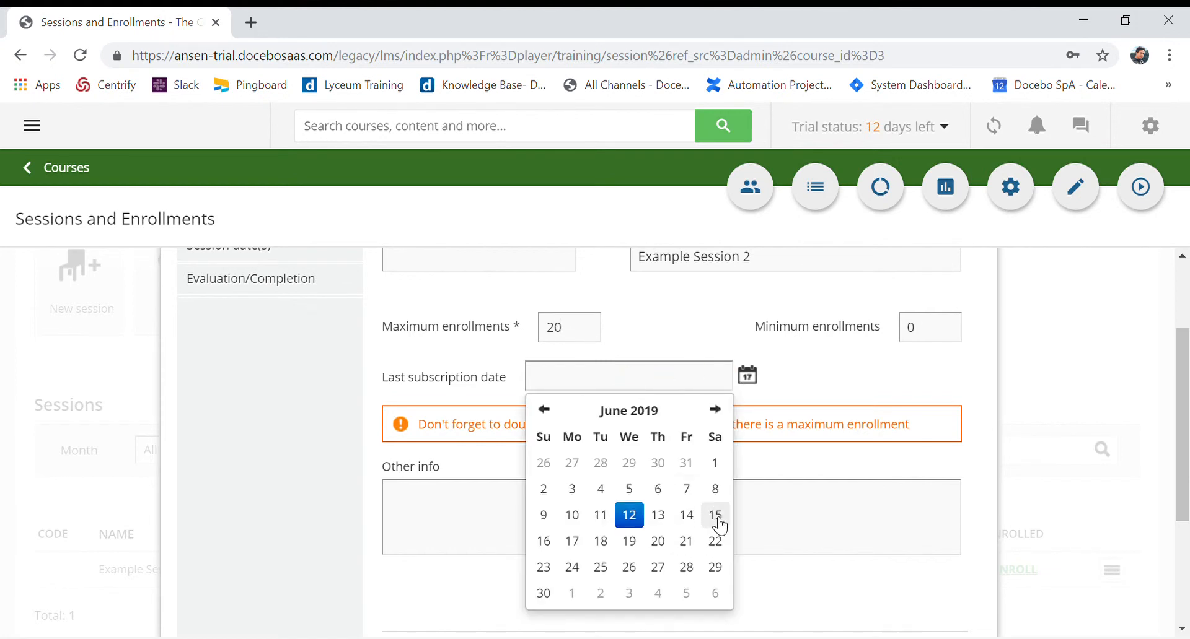
{"action": "left_click", "coordinate": [572, 541]}
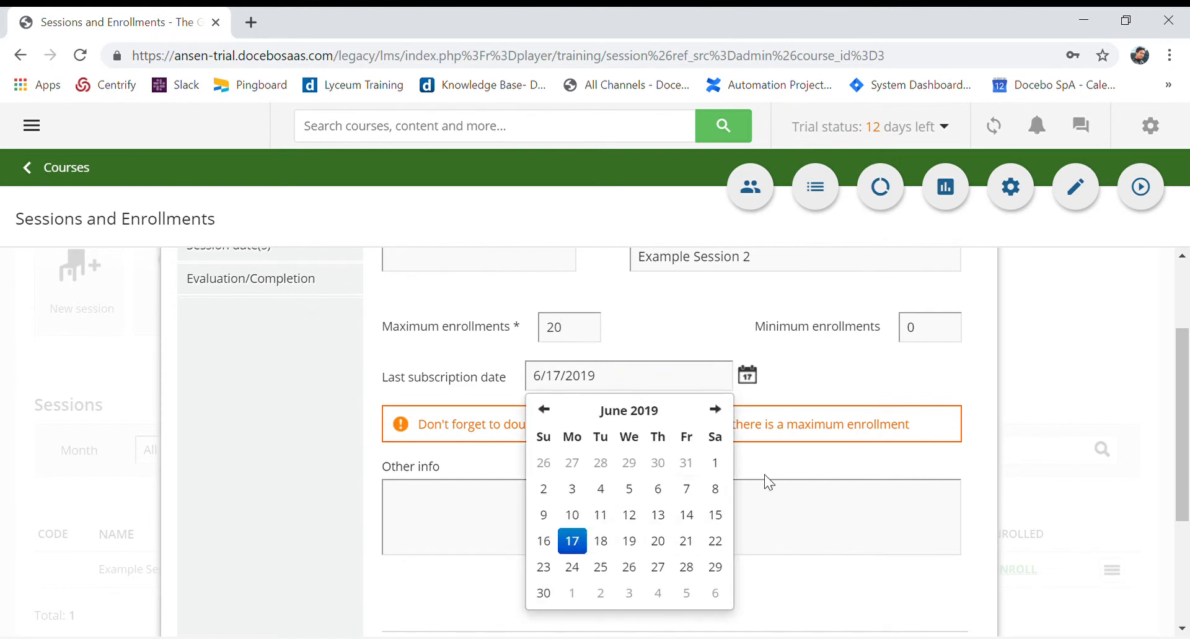
{"action": "left_click", "coordinate": [792, 403]}
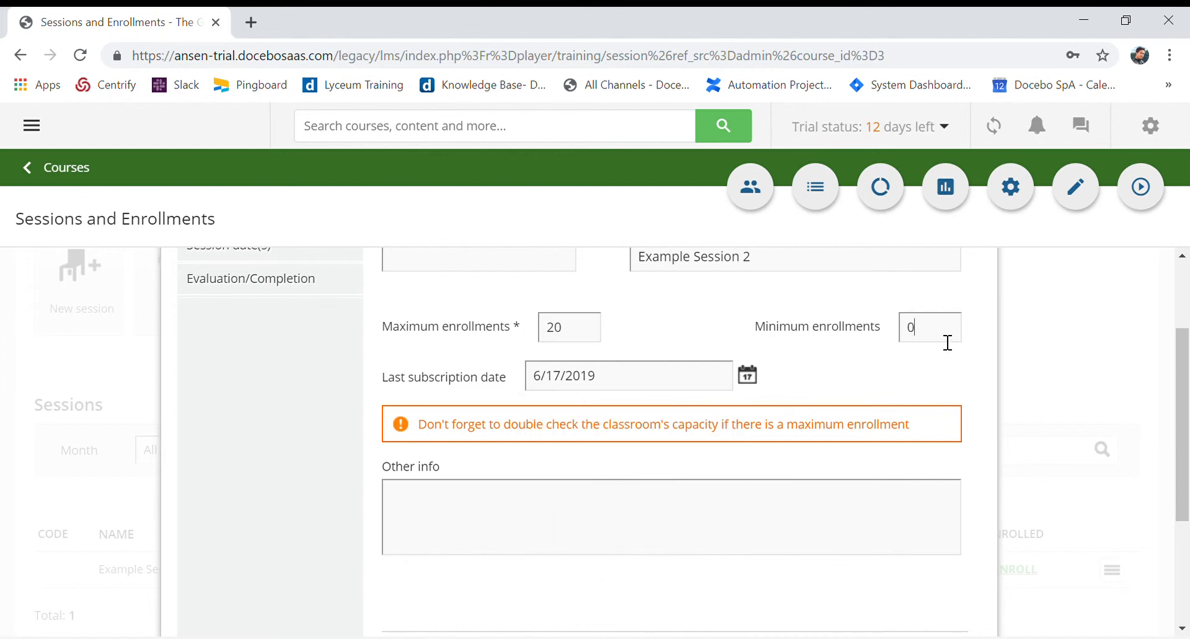
Select June 14, 2019 as the day for a session date of Example Session 2
{"action": "scroll", "coordinate": [855, 486], "scroll_direction": "up", "scroll_amount": 3}
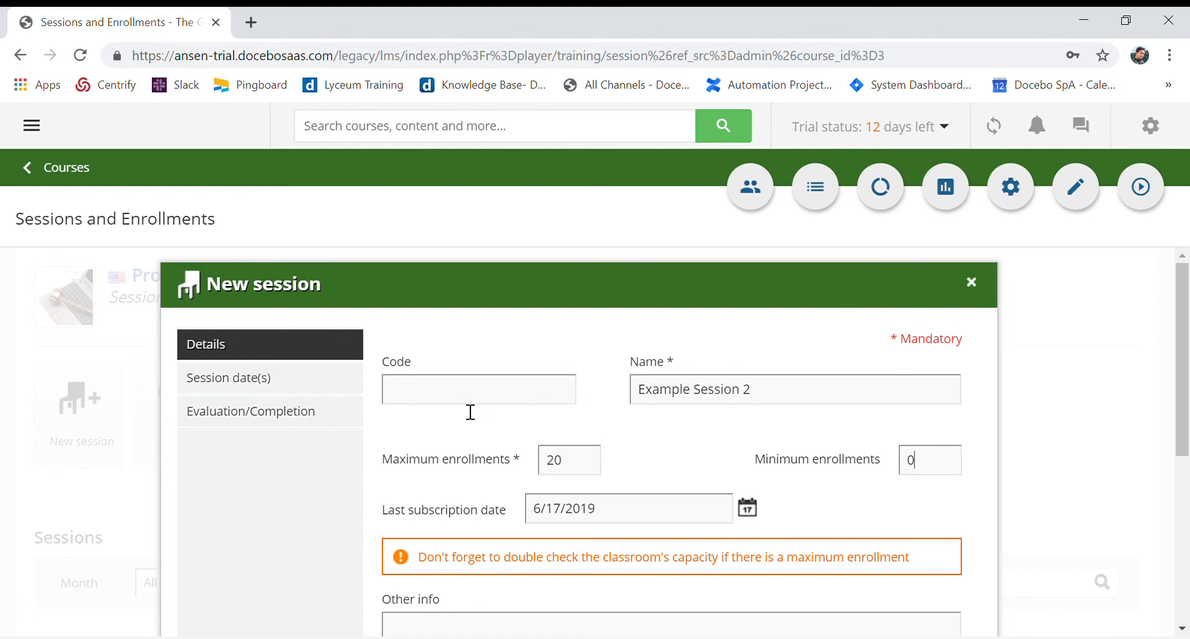
{"action": "left_click", "coordinate": [213, 381]}
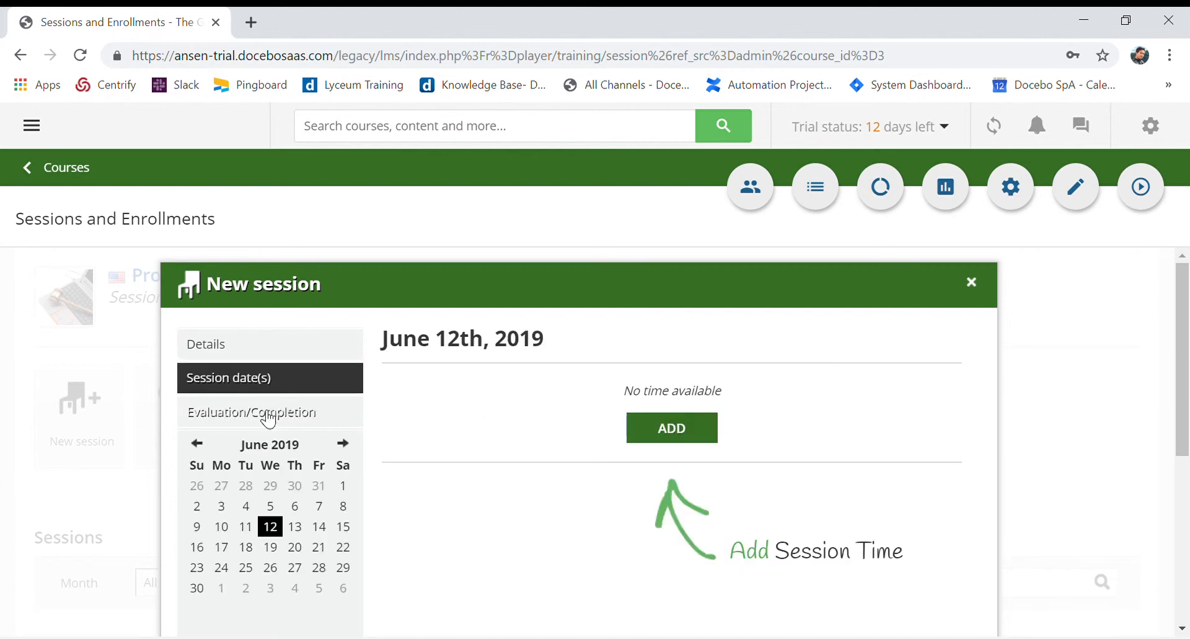
{"action": "scroll", "coordinate": [335, 448], "scroll_direction": "down", "scroll_amount": 1}
{"action": "left_click", "coordinate": [320, 439]}
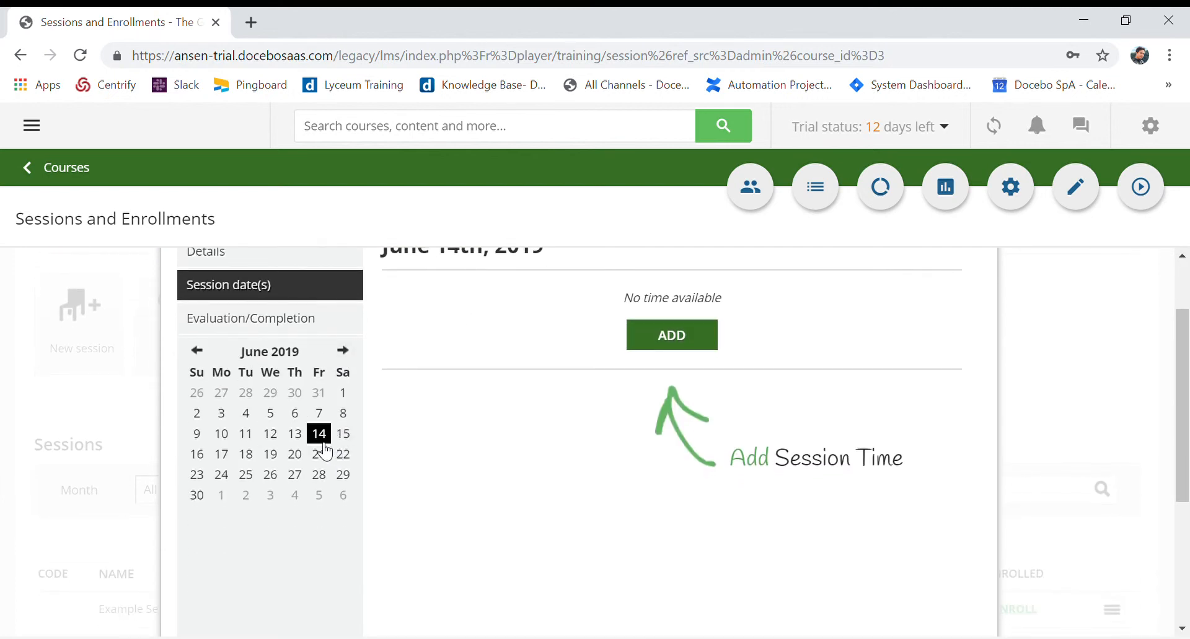
Review the evaluation and detail settings of Example Session 2, then return to setting up its dates
{"action": "scroll", "coordinate": [273, 375], "scroll_direction": "up", "scroll_amount": 1}
{"action": "left_click", "coordinate": [259, 416]}
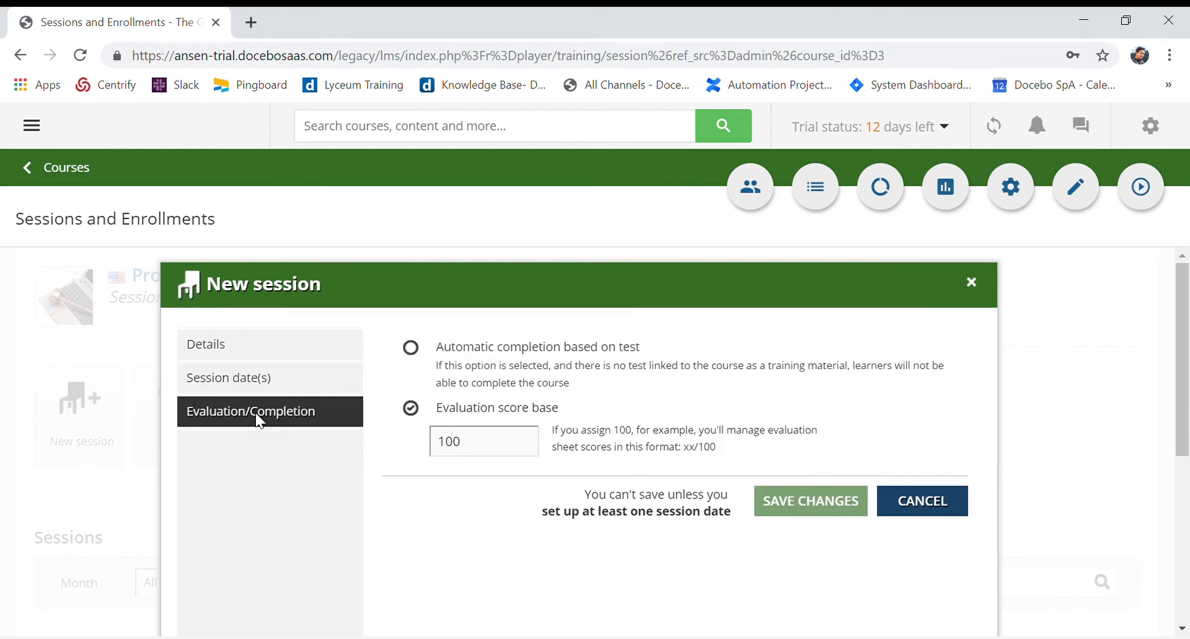
{"action": "scroll", "coordinate": [805, 512], "scroll_direction": "down", "scroll_amount": 2}
{"action": "scroll", "coordinate": [557, 437], "scroll_direction": "up", "scroll_amount": 2}
{"action": "left_click", "coordinate": [234, 362]}
{"action": "scroll", "coordinate": [919, 489], "scroll_direction": "down", "scroll_amount": 4}
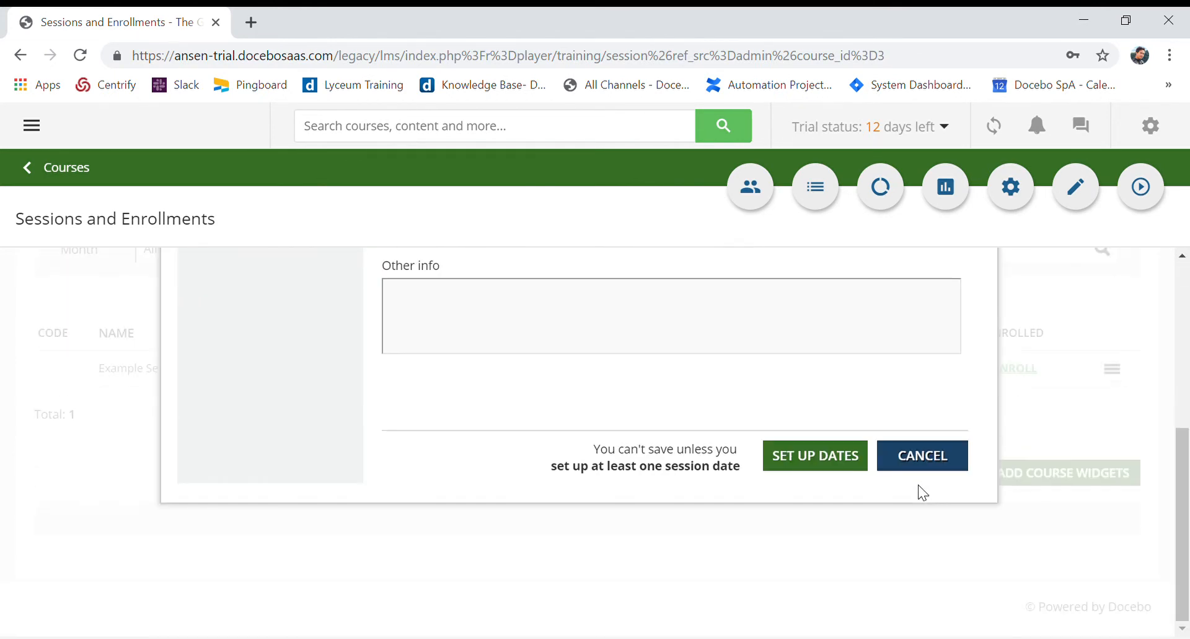
{"action": "left_click", "coordinate": [823, 473]}
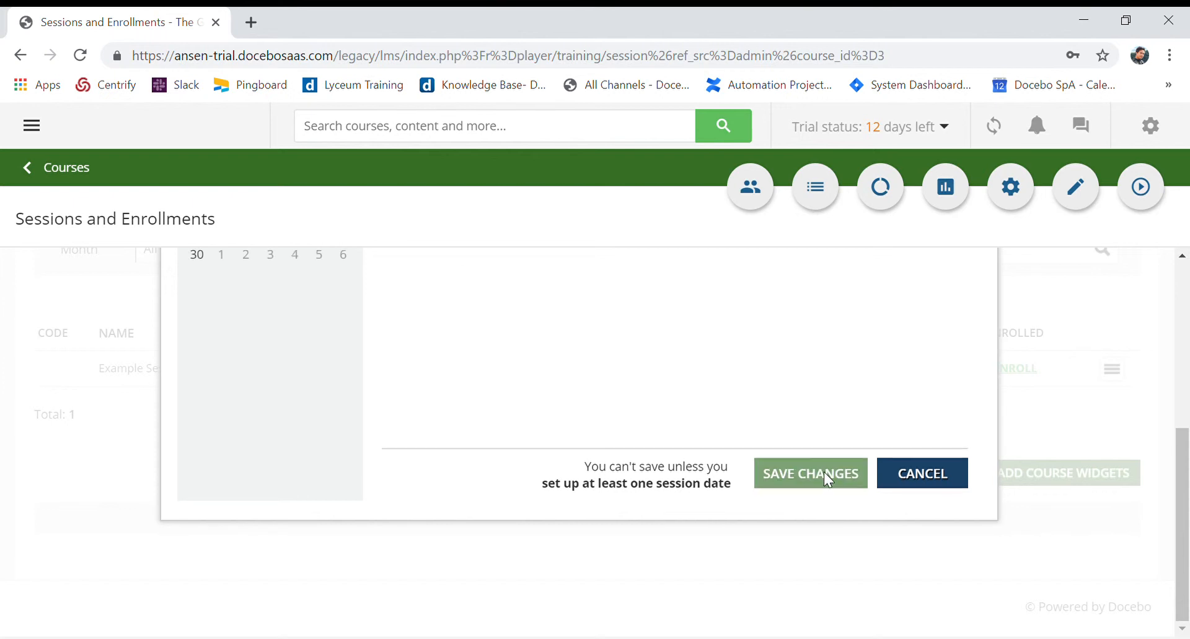
Create the 6/14/2019 session date at TEST LOCATION in classroom Room 102
{"action": "scroll", "coordinate": [805, 497], "scroll_direction": "up", "scroll_amount": 5}
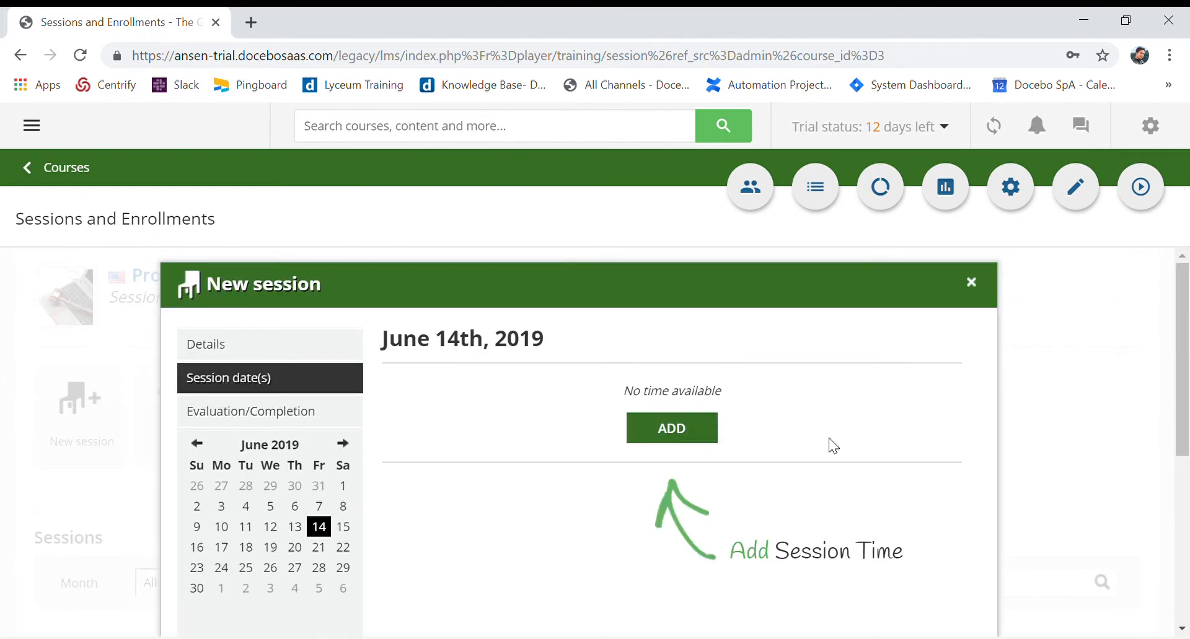
{"action": "left_click", "coordinate": [705, 437]}
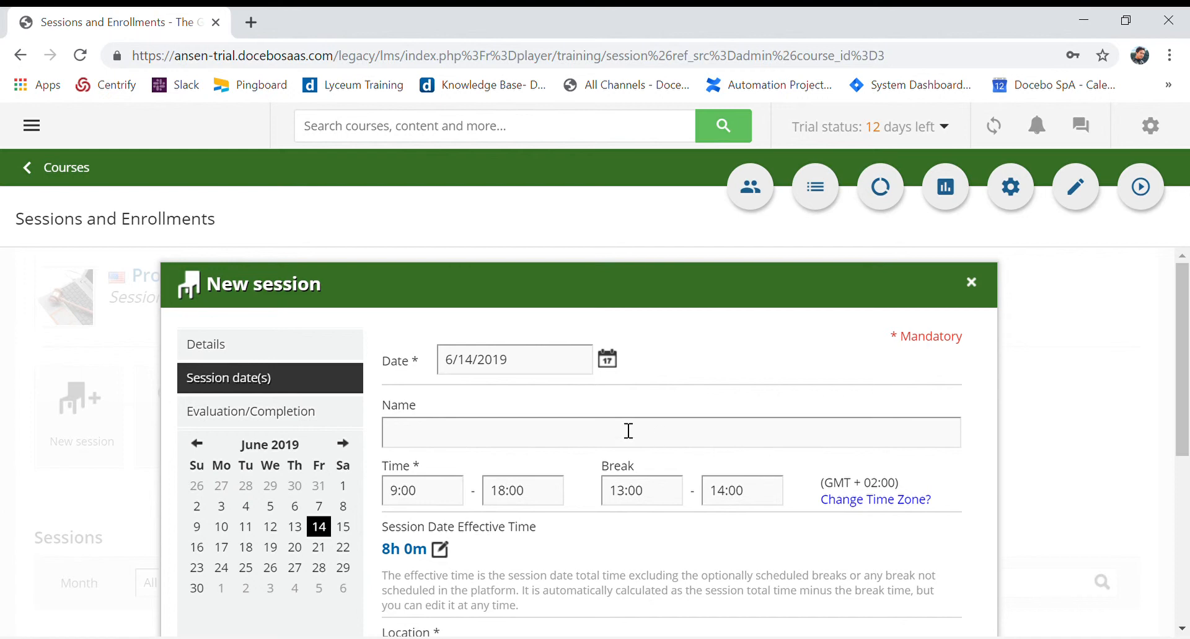
{"action": "scroll", "coordinate": [699, 439], "scroll_direction": "down", "scroll_amount": 5}
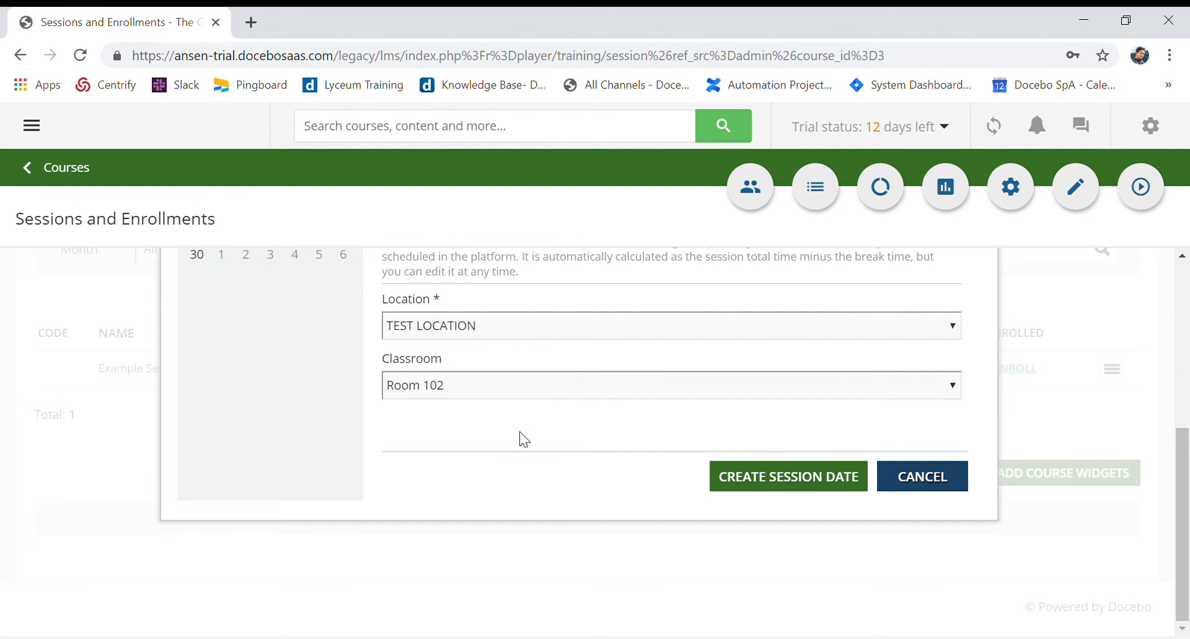
{"action": "left_click", "coordinate": [811, 486]}
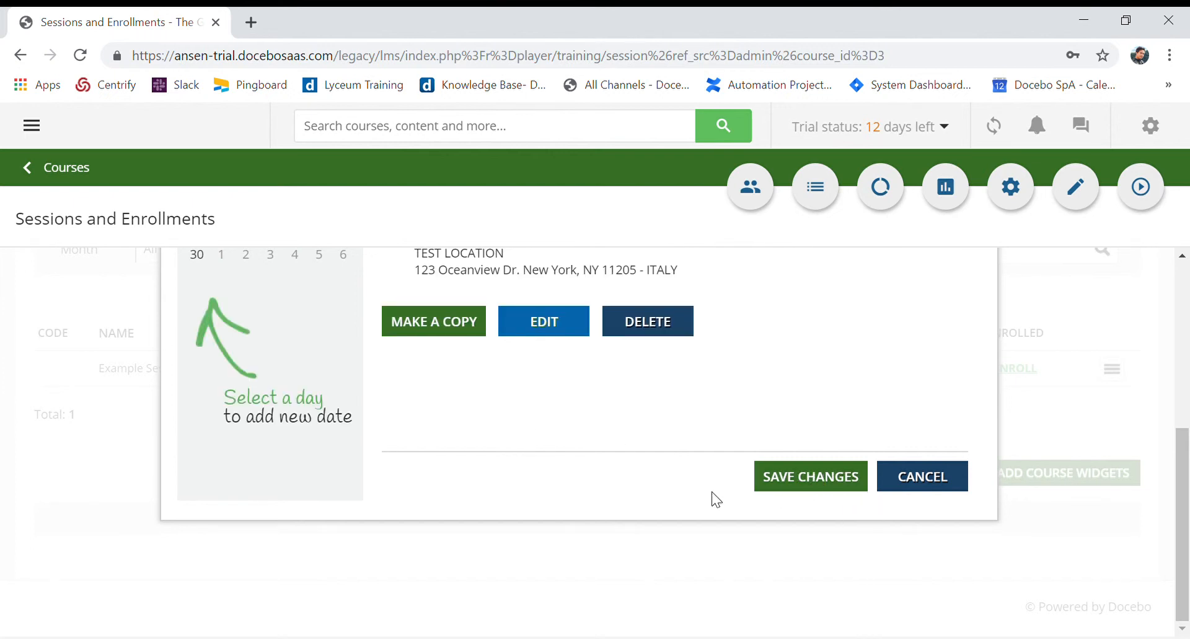
Review the time and place of the June 14 session date, then save Example Session 2
{"action": "scroll", "coordinate": [709, 498], "scroll_direction": "up", "scroll_amount": 5}
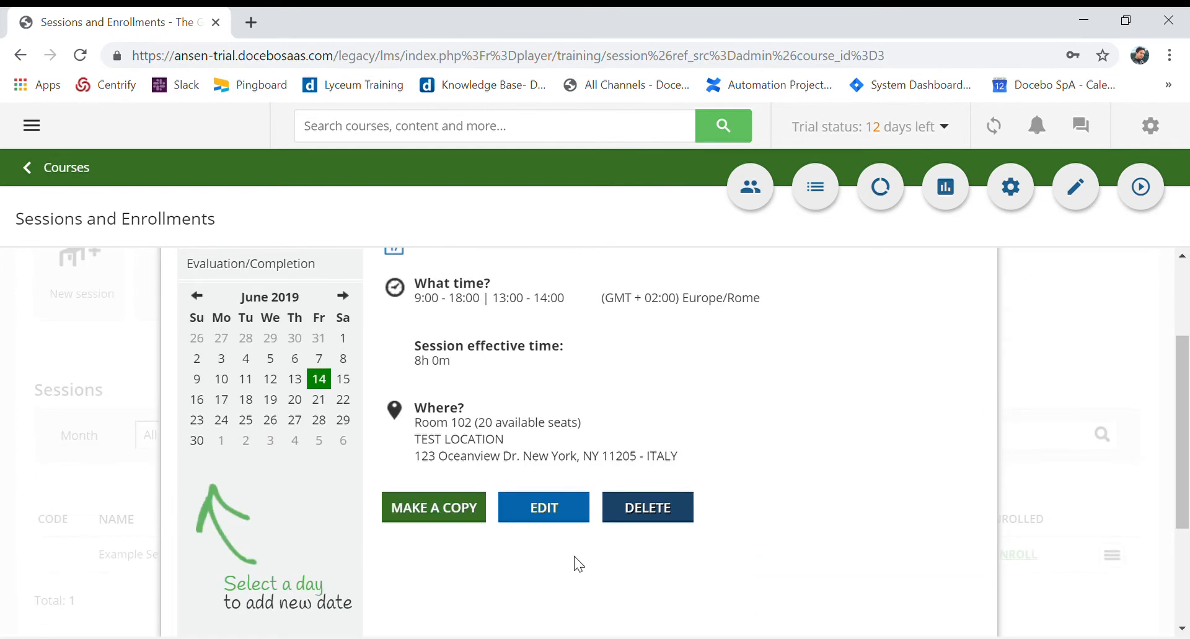
{"action": "scroll", "coordinate": [572, 494], "scroll_direction": "down", "scroll_amount": 1}
{"action": "scroll", "coordinate": [446, 524], "scroll_direction": "down", "scroll_amount": 3}
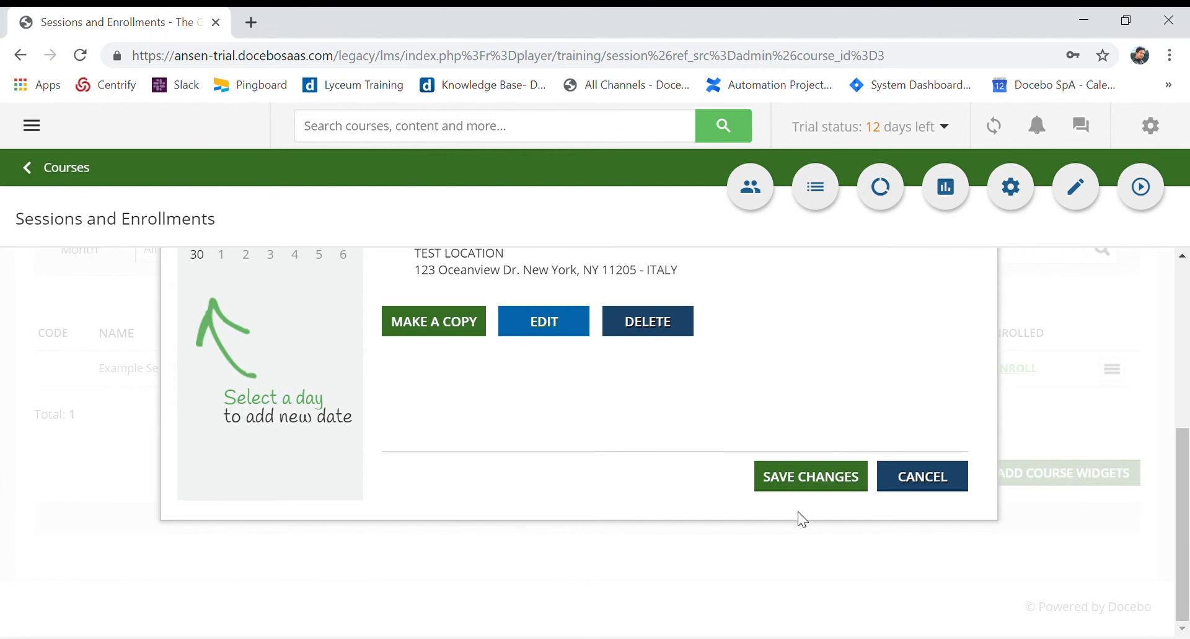
{"action": "left_click", "coordinate": [831, 492]}
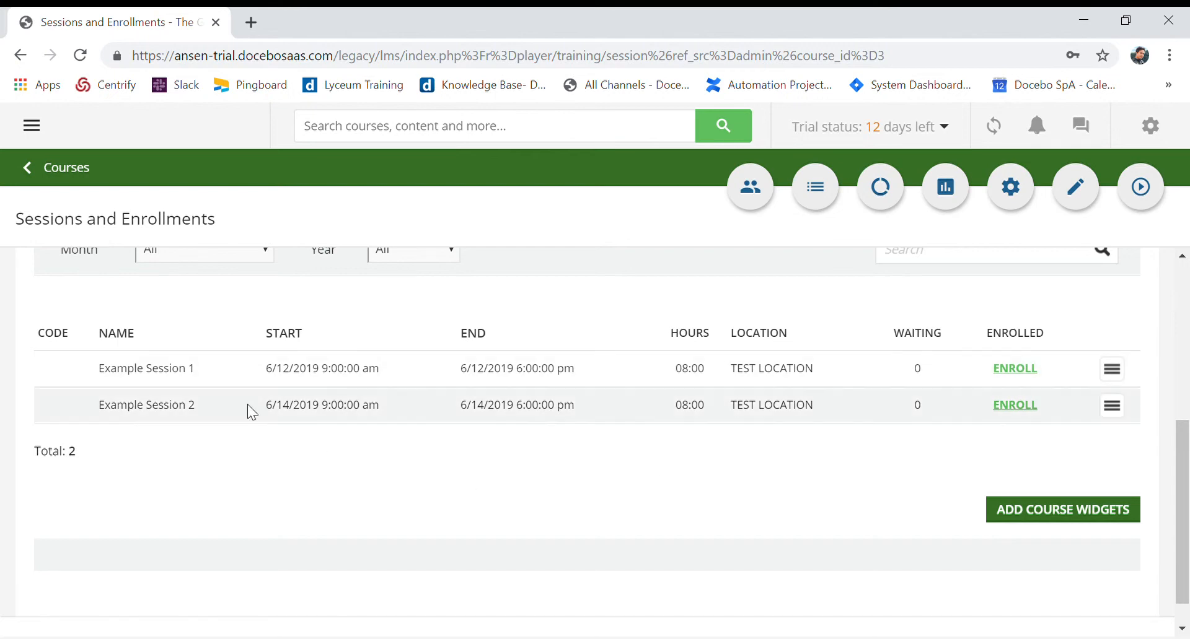
Start a new session named Example Session 3 with a maximum of 20 enrollments
{"action": "scroll", "coordinate": [106, 354], "scroll_direction": "up", "scroll_amount": 5}
{"action": "left_click", "coordinate": [90, 428]}
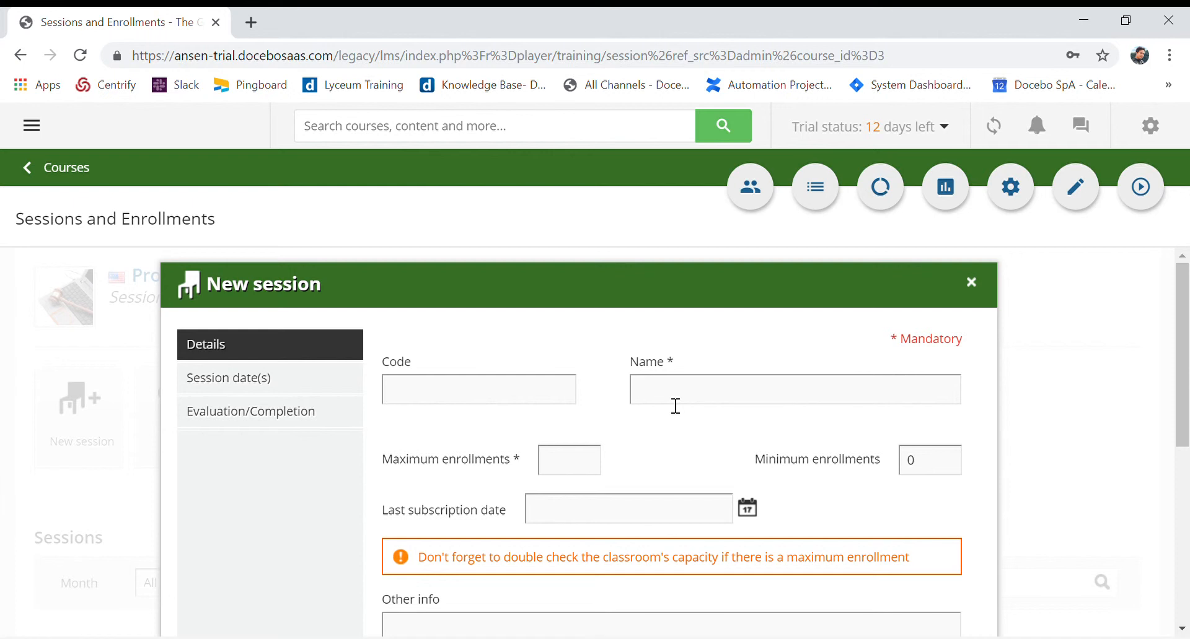
{"action": "type", "text": "Example Sessio n3"}
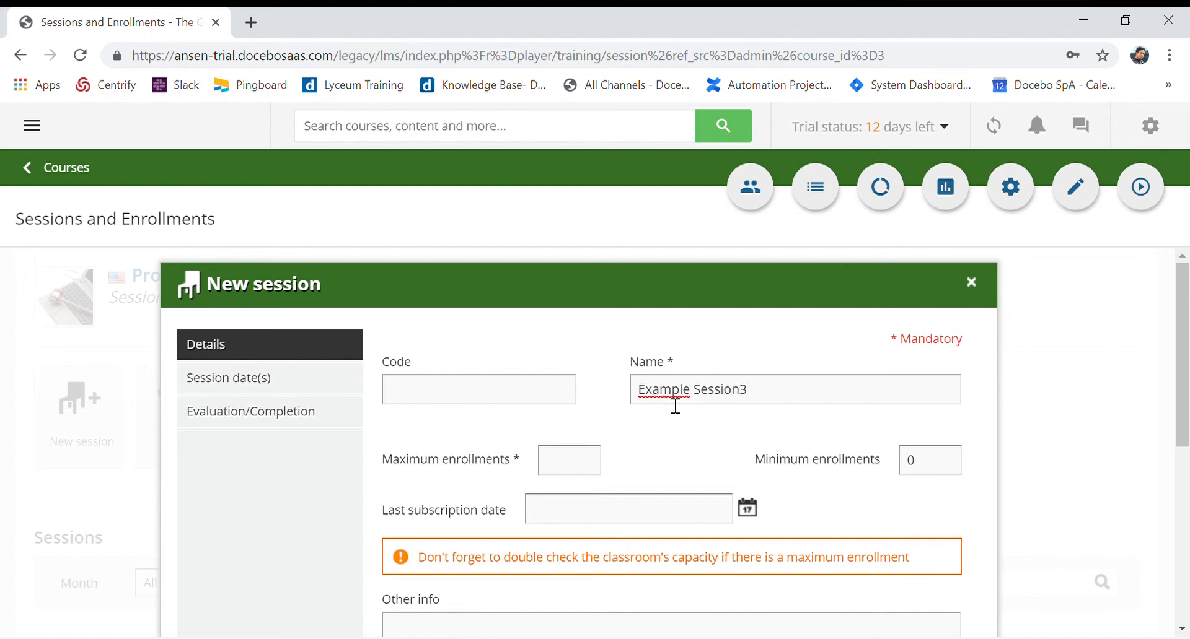
{"action": "key", "text": "ctrl+shift+Left"}
{"action": "type", "text": "Session 3"}
{"action": "left_click", "coordinate": [559, 465]}
{"action": "type", "text": "20"}
Set the last subscription date of Example Session 3 to 6/21/2019
{"action": "scroll", "coordinate": [704, 468], "scroll_direction": "down", "scroll_amount": 3}
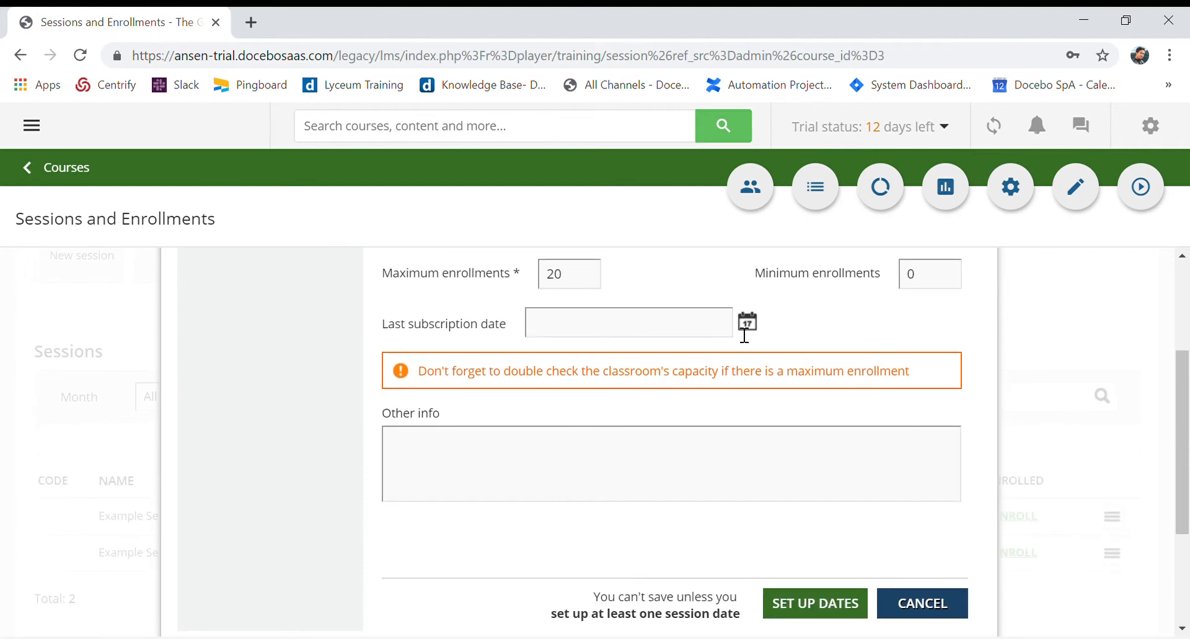
{"action": "left_click", "coordinate": [741, 329]}
{"action": "left_click", "coordinate": [686, 489]}
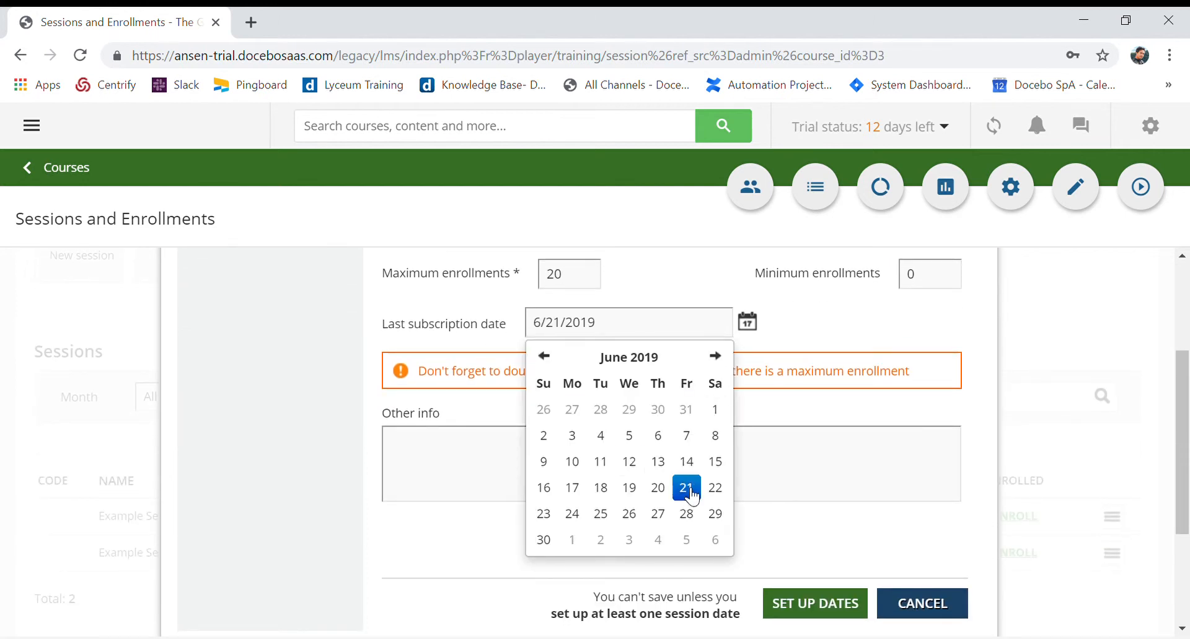
{"action": "left_click", "coordinate": [978, 434]}
Add a session date on 6/12/2019 to Example Session 3
{"action": "scroll", "coordinate": [446, 455], "scroll_direction": "up", "scroll_amount": 3}
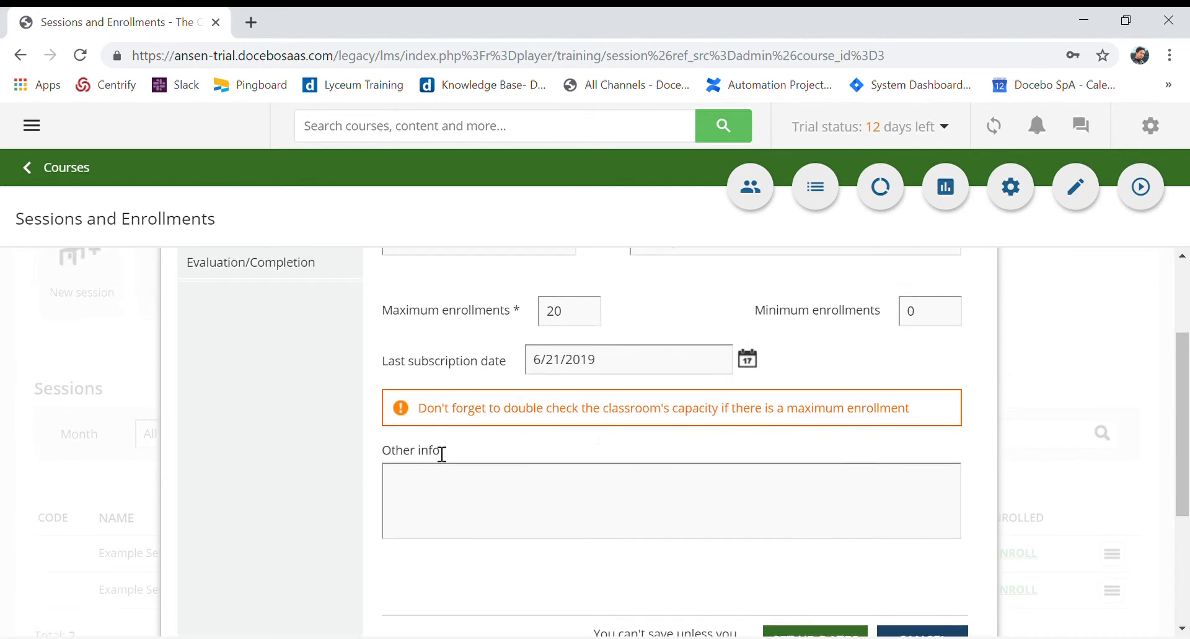
{"action": "left_click", "coordinate": [287, 384]}
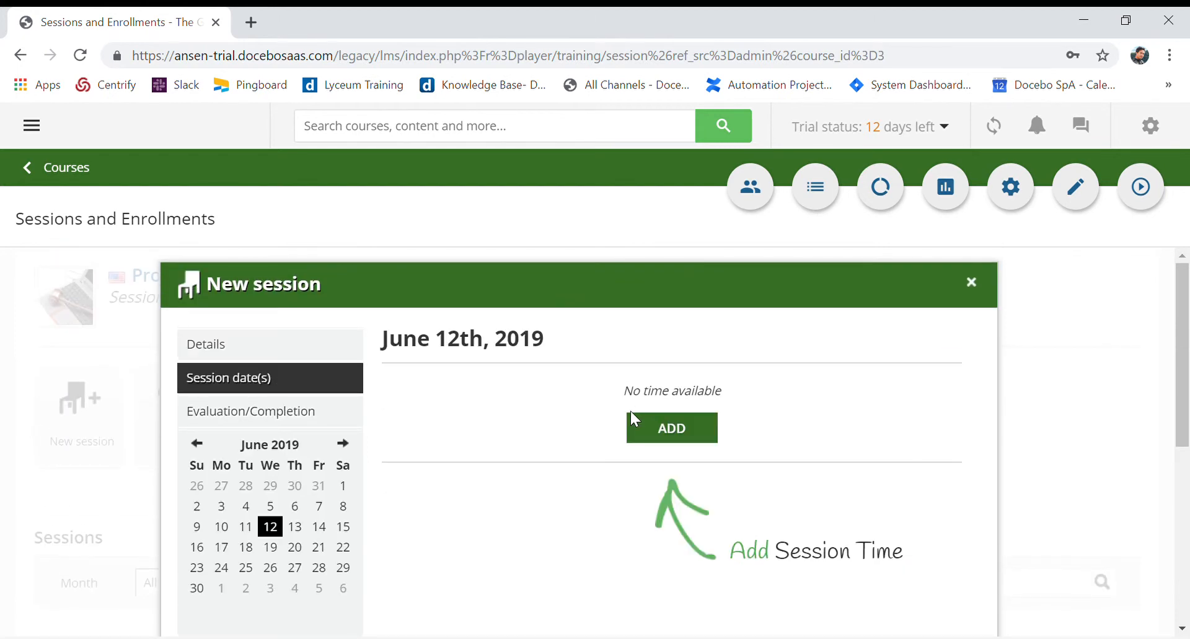
{"action": "left_click", "coordinate": [657, 427]}
{"action": "scroll", "coordinate": [671, 474], "scroll_direction": "down", "scroll_amount": 1}
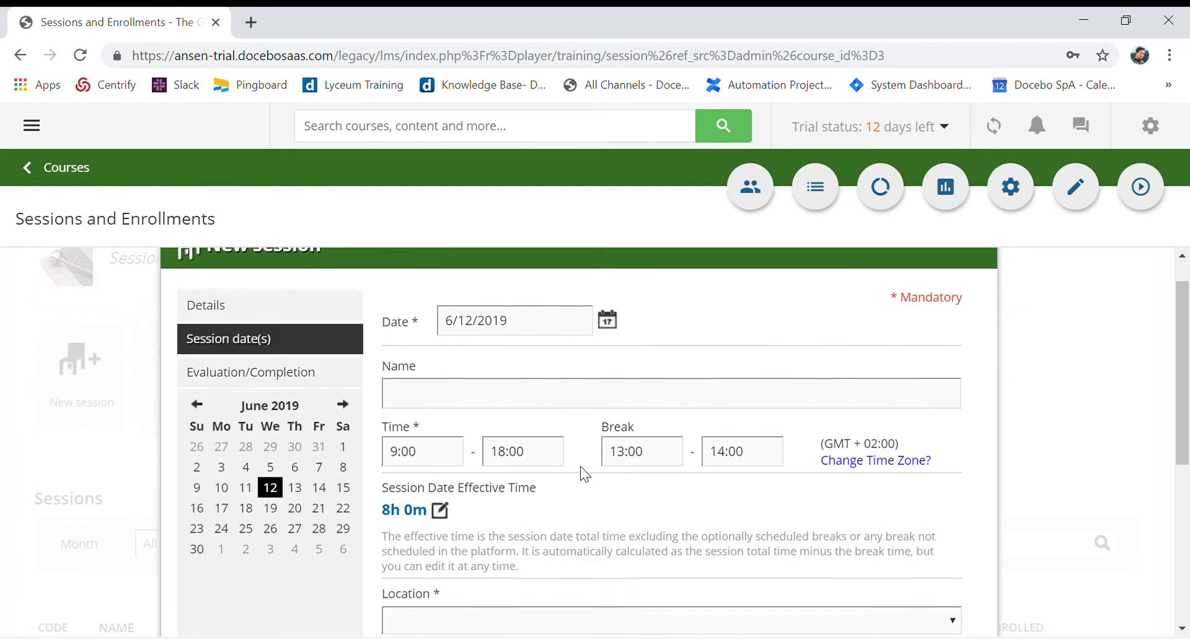
{"action": "scroll", "coordinate": [576, 471], "scroll_direction": "down", "scroll_amount": 1}
{"action": "left_click", "coordinate": [518, 564]}
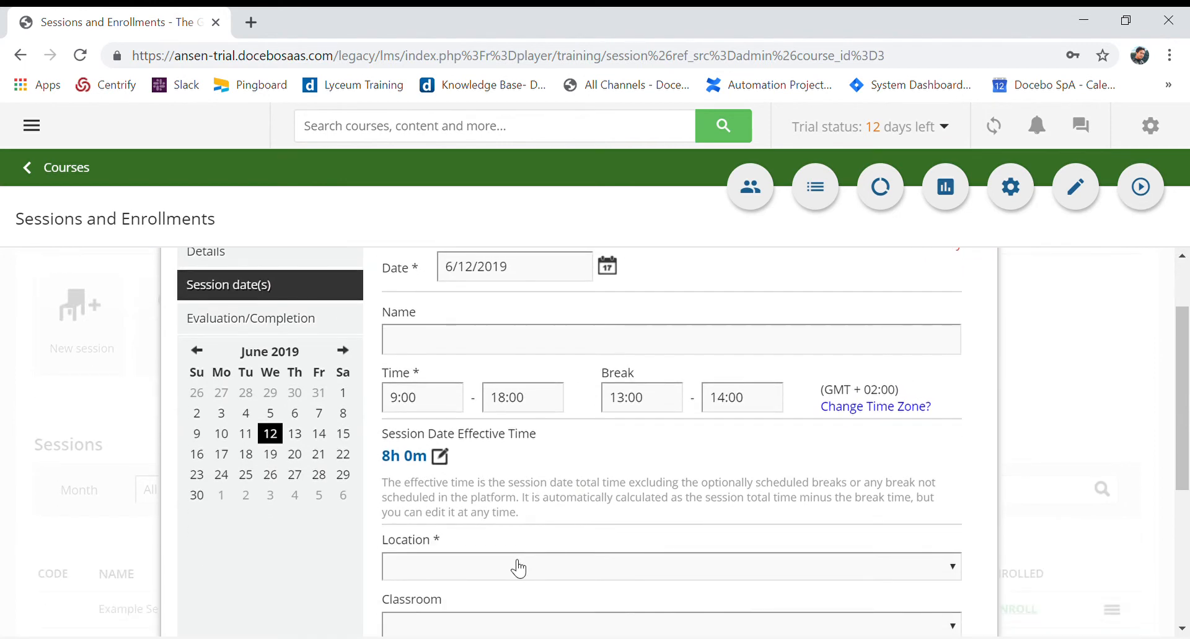
{"action": "left_click", "coordinate": [462, 605]}
{"action": "scroll", "coordinate": [479, 567], "scroll_direction": "down", "scroll_amount": 2}
{"action": "scroll", "coordinate": [479, 566], "scroll_direction": "down", "scroll_amount": 1}
{"action": "left_click", "coordinate": [454, 448]}
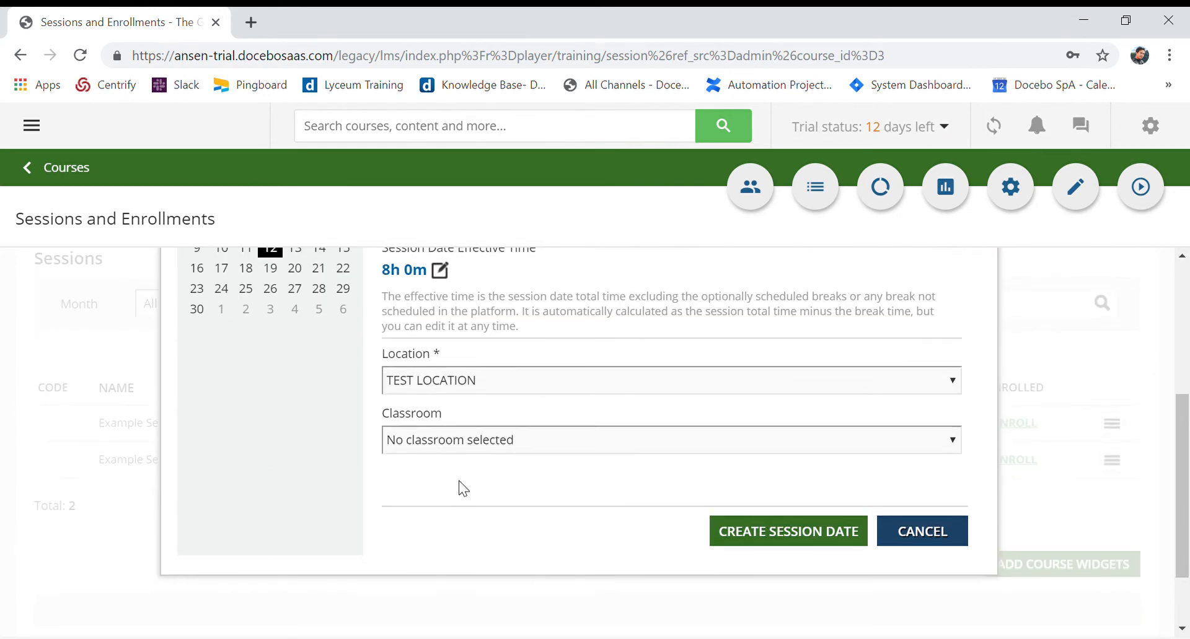
{"action": "left_click", "coordinate": [459, 480]}
{"action": "scroll", "coordinate": [318, 534], "scroll_direction": "up", "scroll_amount": 5}
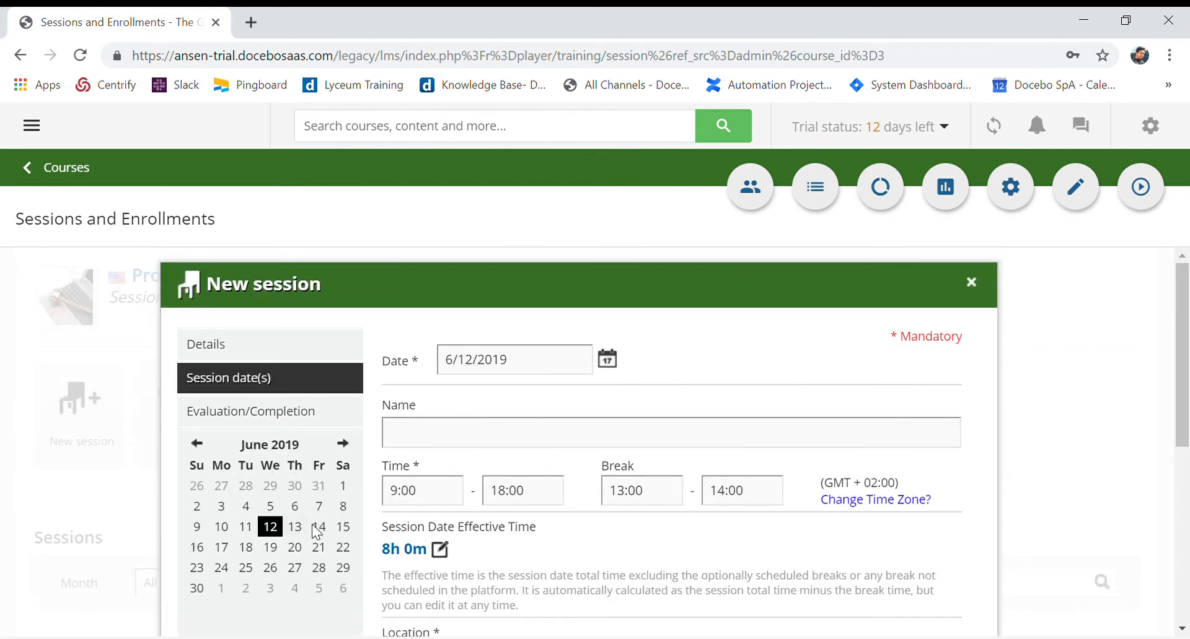
{"action": "scroll", "coordinate": [634, 455], "scroll_direction": "down", "scroll_amount": 5}
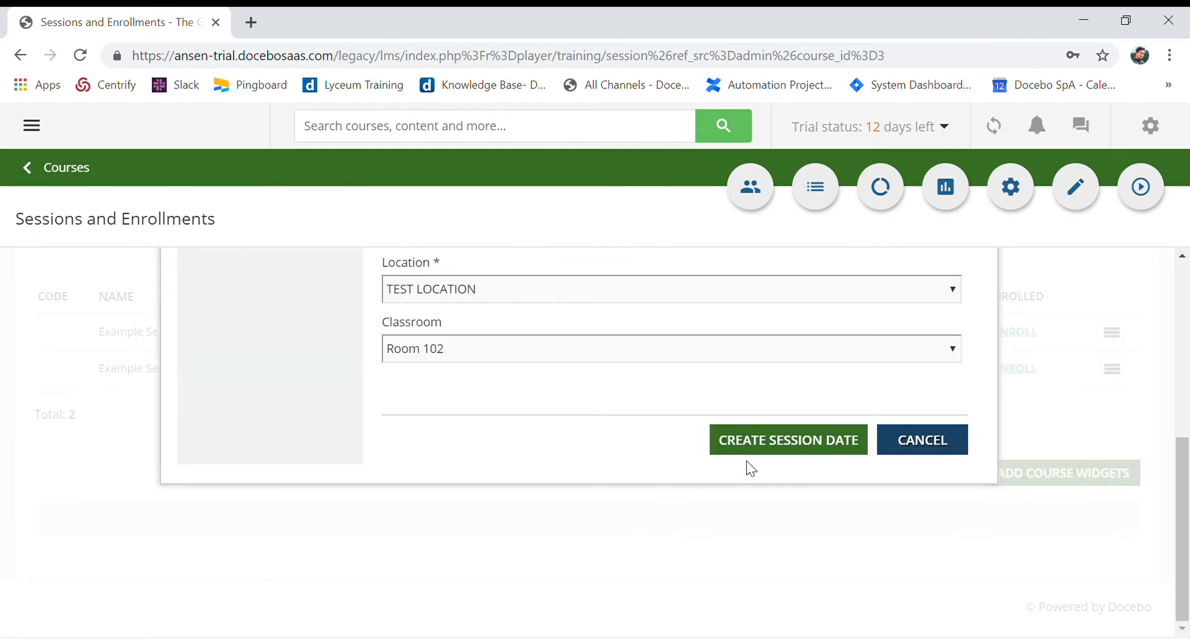
{"action": "scroll", "coordinate": [799, 459], "scroll_direction": "up", "scroll_amount": 5}
Check the evaluation and completion settings of Example Session 3, then return to its June 12 session date
{"action": "left_click", "coordinate": [309, 412]}
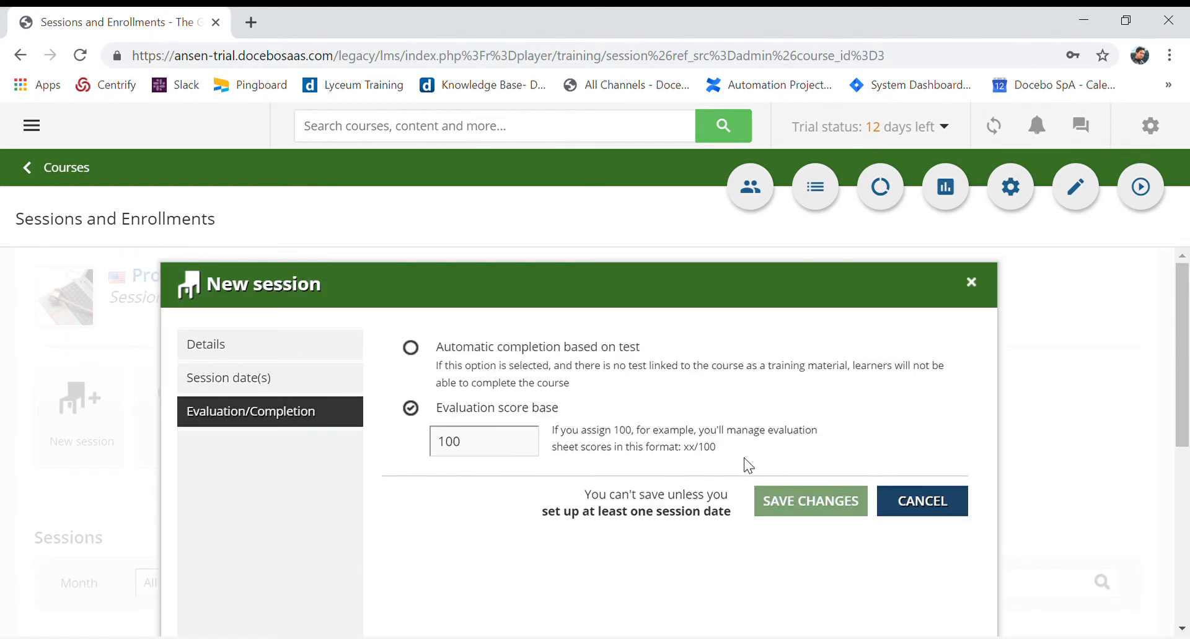
{"action": "scroll", "coordinate": [684, 472], "scroll_direction": "down", "scroll_amount": 1}
{"action": "left_click", "coordinate": [275, 278]}
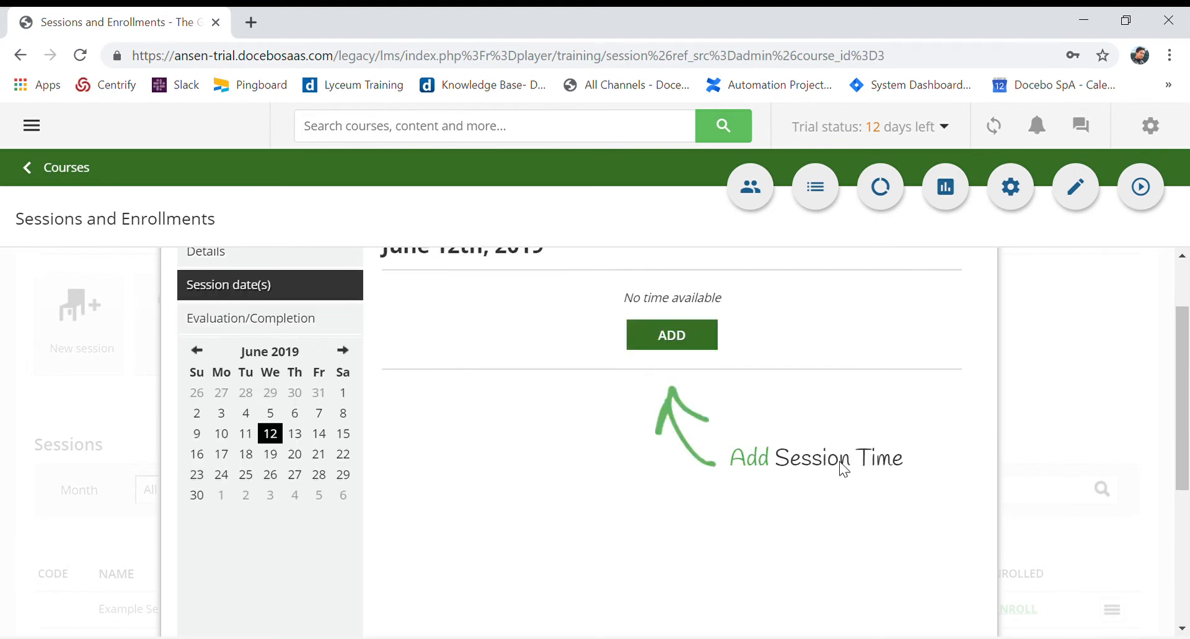
{"action": "scroll", "coordinate": [689, 441], "scroll_direction": "up", "scroll_amount": 1}
{"action": "scroll", "coordinate": [690, 442], "scroll_direction": "up", "scroll_amount": 1}
Create the June 12 session date of Example Session 3 at TEST LOCATION in classroom Room 102, keeping the default times
{"action": "left_click", "coordinate": [680, 421]}
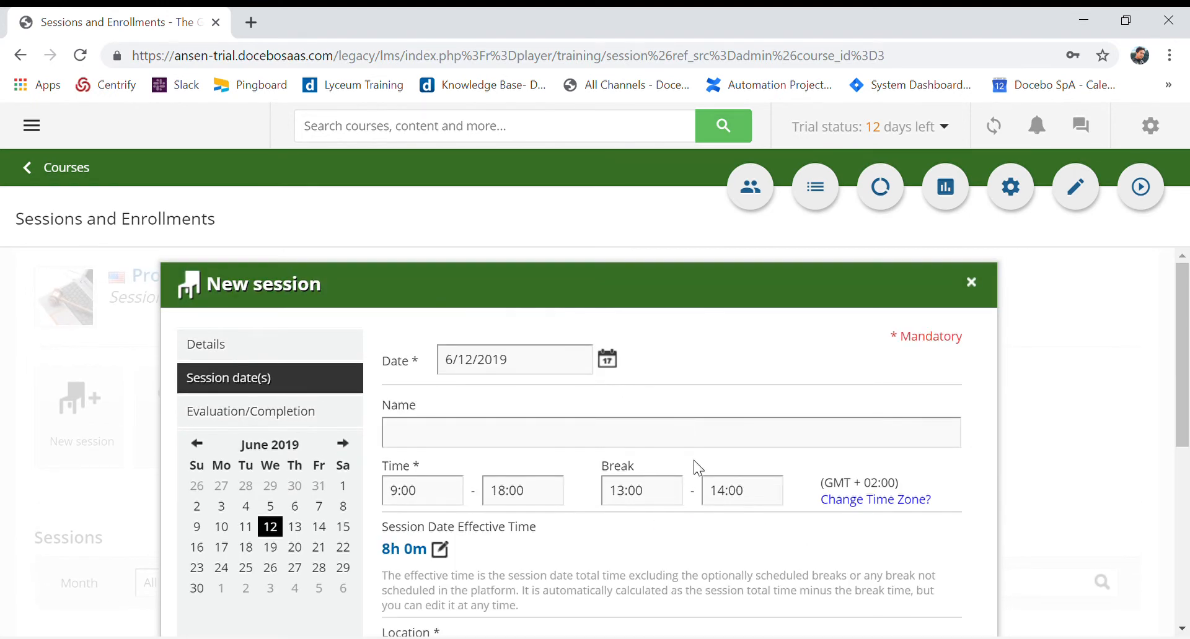
{"action": "scroll", "coordinate": [696, 465], "scroll_direction": "down", "scroll_amount": 5}
{"action": "scroll", "coordinate": [645, 490], "scroll_direction": "up", "scroll_amount": 5}
{"action": "scroll", "coordinate": [545, 459], "scroll_direction": "down", "scroll_amount": 3}
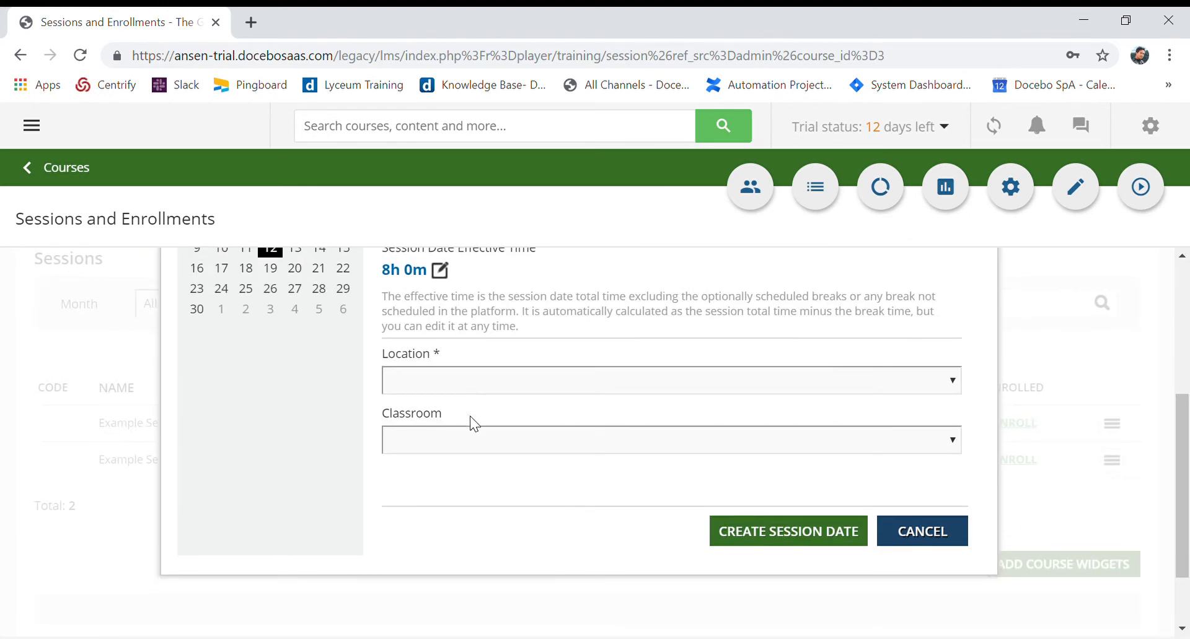
{"action": "left_click", "coordinate": [459, 438]}
{"action": "left_click", "coordinate": [457, 480]}
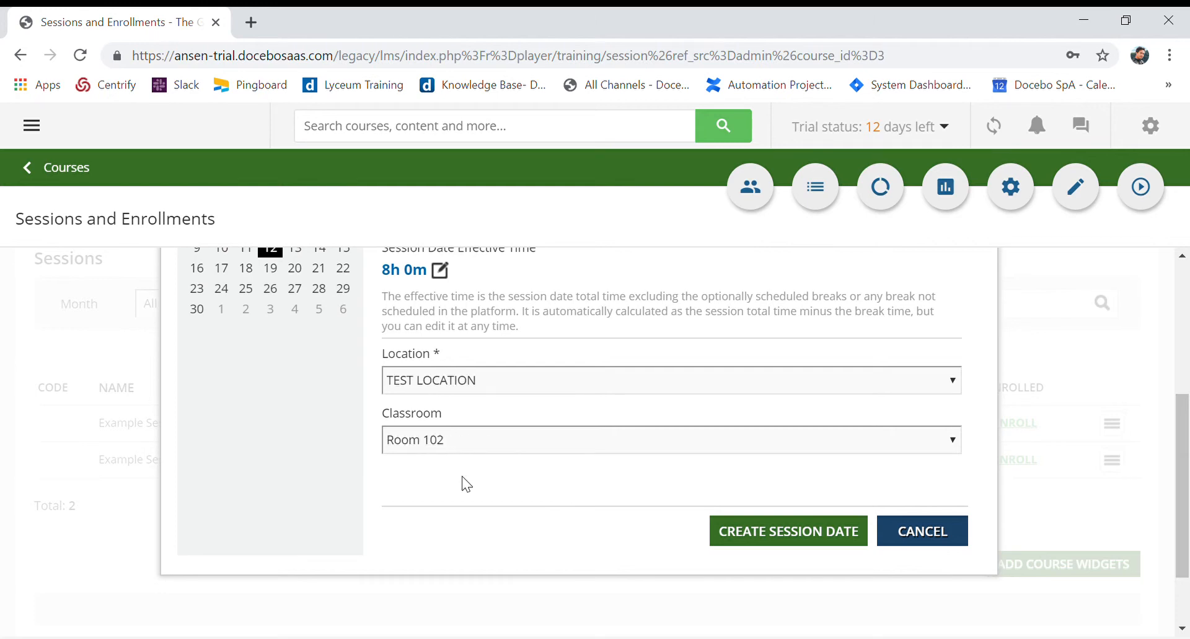
{"action": "left_click", "coordinate": [771, 533]}
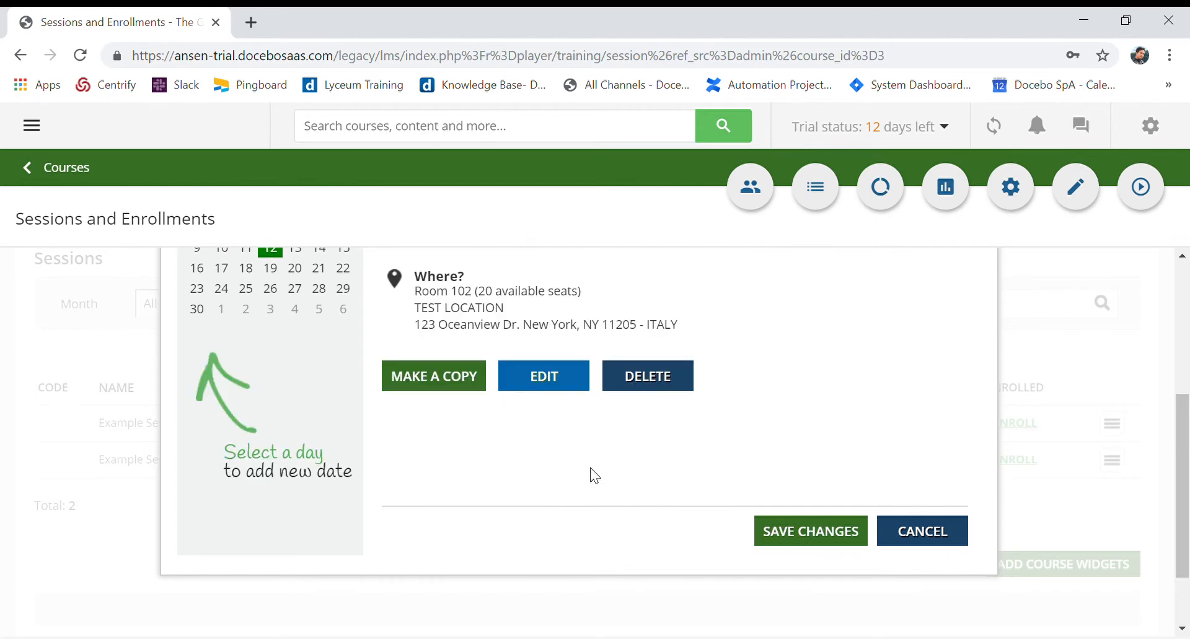
Review the new session date and save Example Session 3
{"action": "scroll", "coordinate": [592, 475], "scroll_direction": "up", "scroll_amount": 3}
{"action": "scroll", "coordinate": [588, 474], "scroll_direction": "down", "scroll_amount": 4}
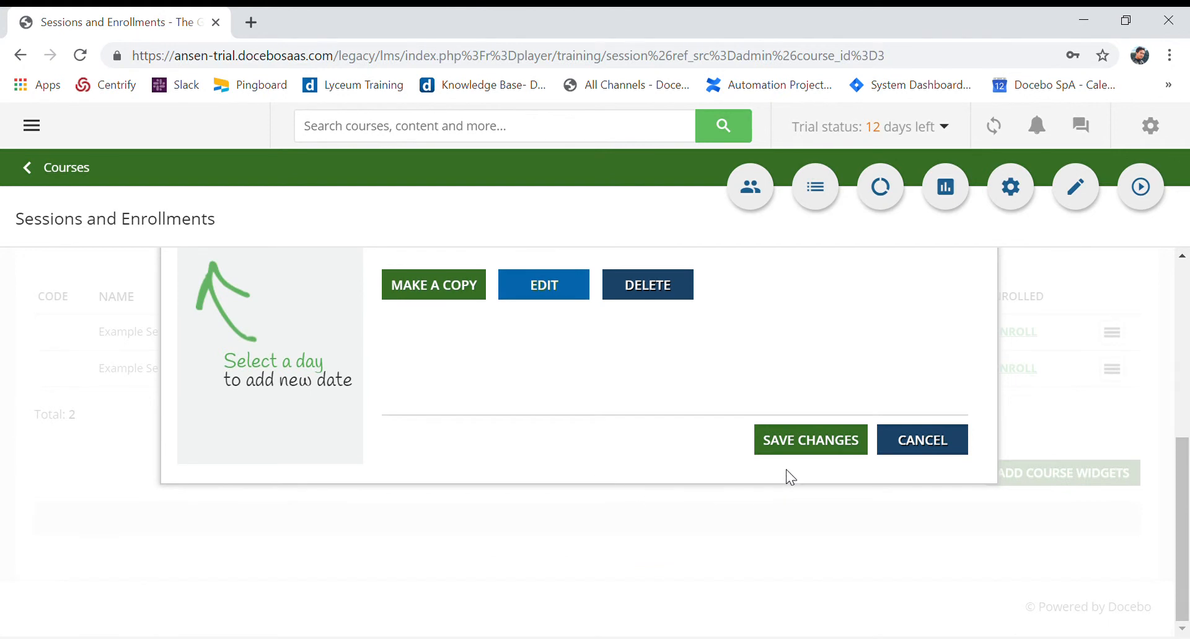
{"action": "left_click", "coordinate": [803, 445]}
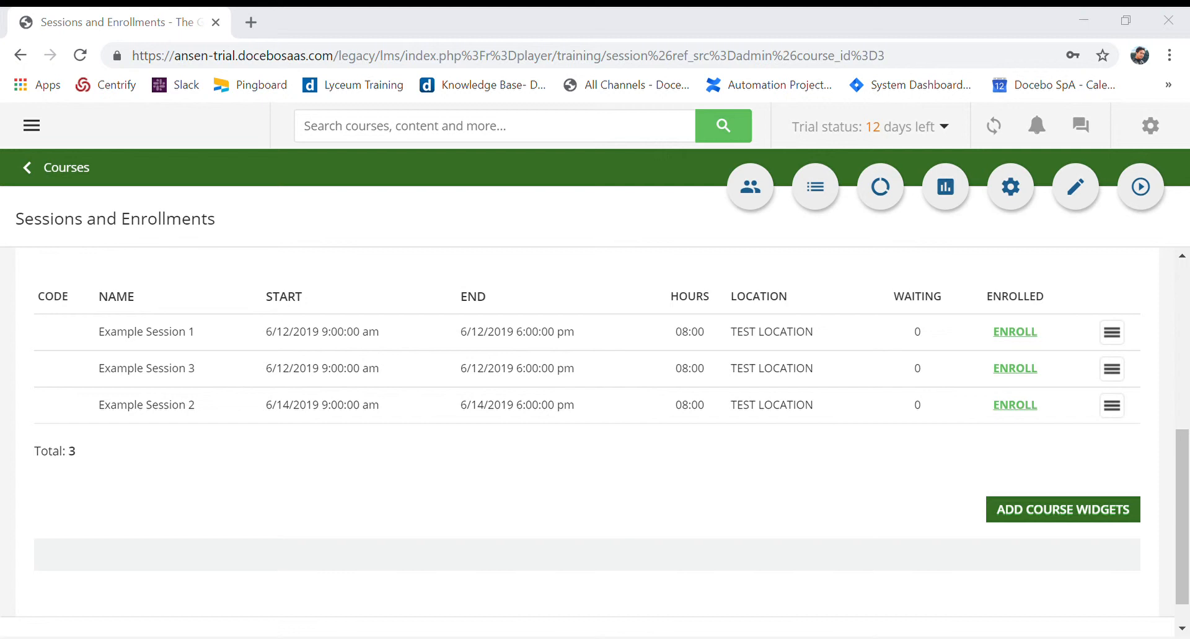
Open the enrollments of Example Session 1 from the sessions list and look over the available enrollment options
{"action": "left_click", "coordinate": [1117, 338]}
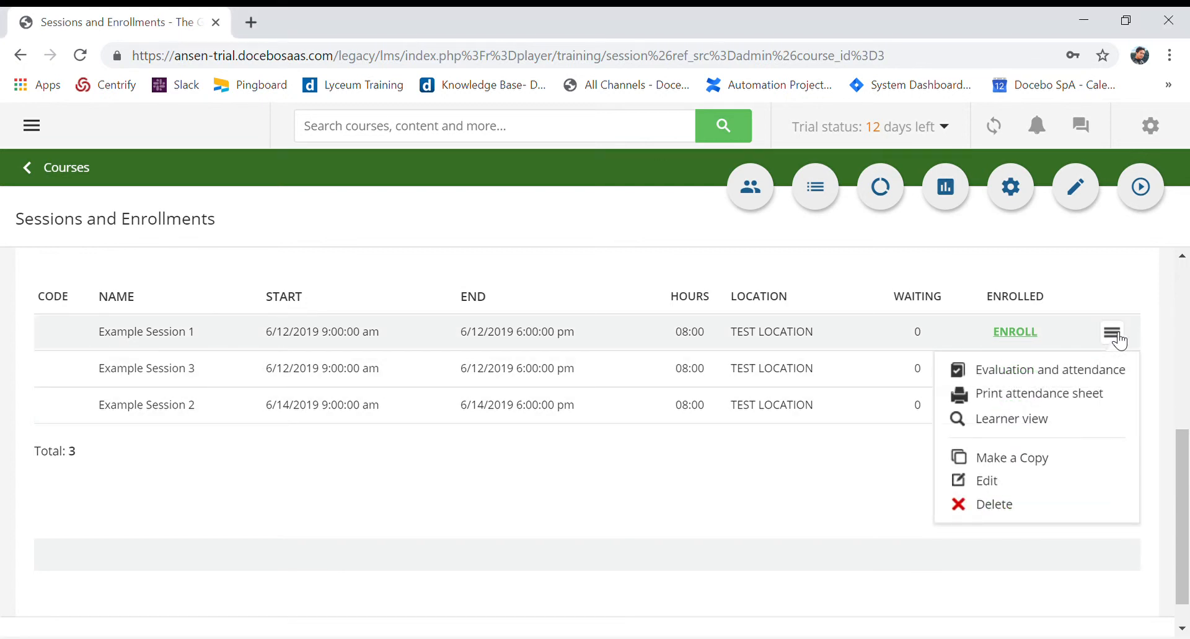
{"action": "left_click", "coordinate": [1025, 338]}
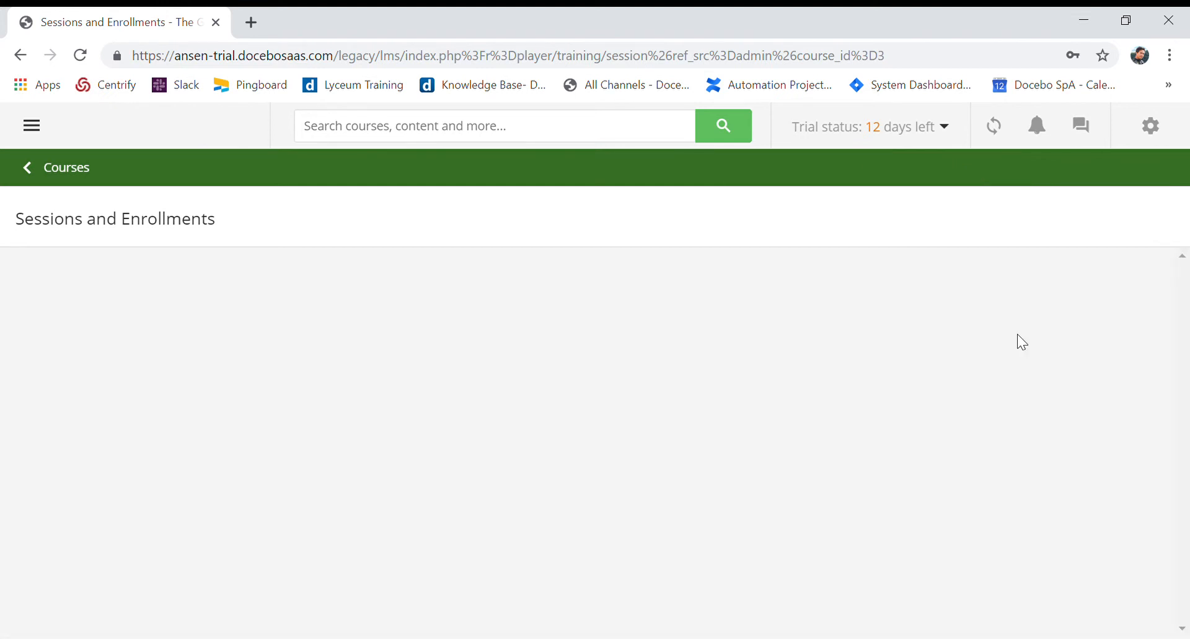
{"action": "scroll", "coordinate": [755, 440], "scroll_direction": "down", "scroll_amount": 2}
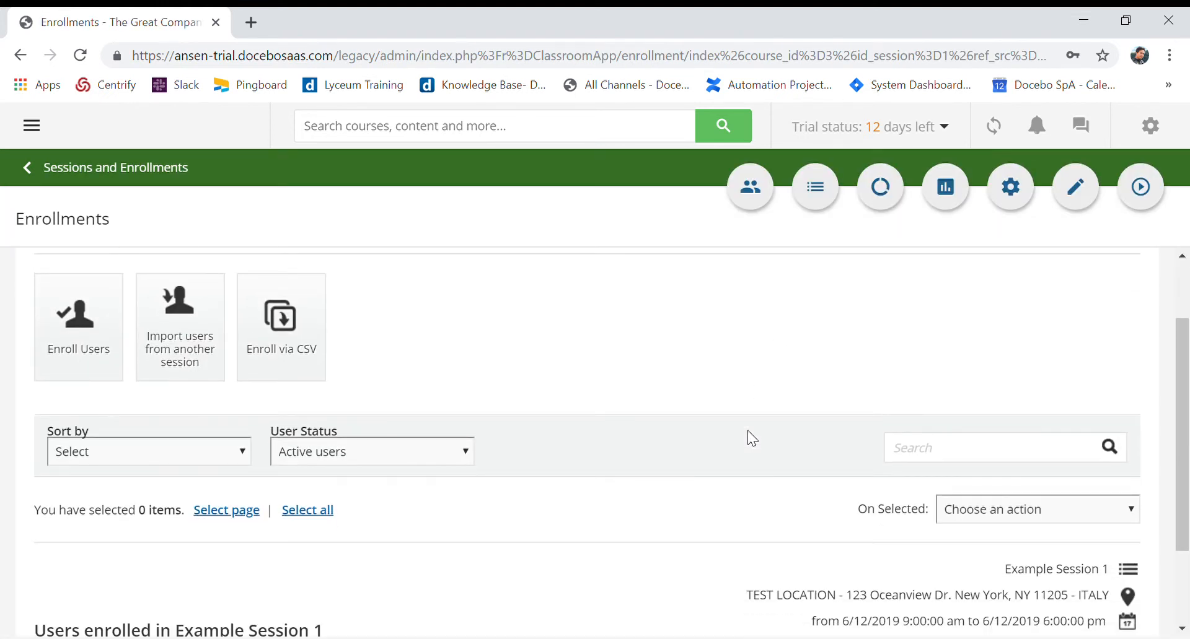
{"action": "scroll", "coordinate": [752, 438], "scroll_direction": "down", "scroll_amount": 2}
{"action": "scroll", "coordinate": [743, 439], "scroll_direction": "up", "scroll_amount": 3}
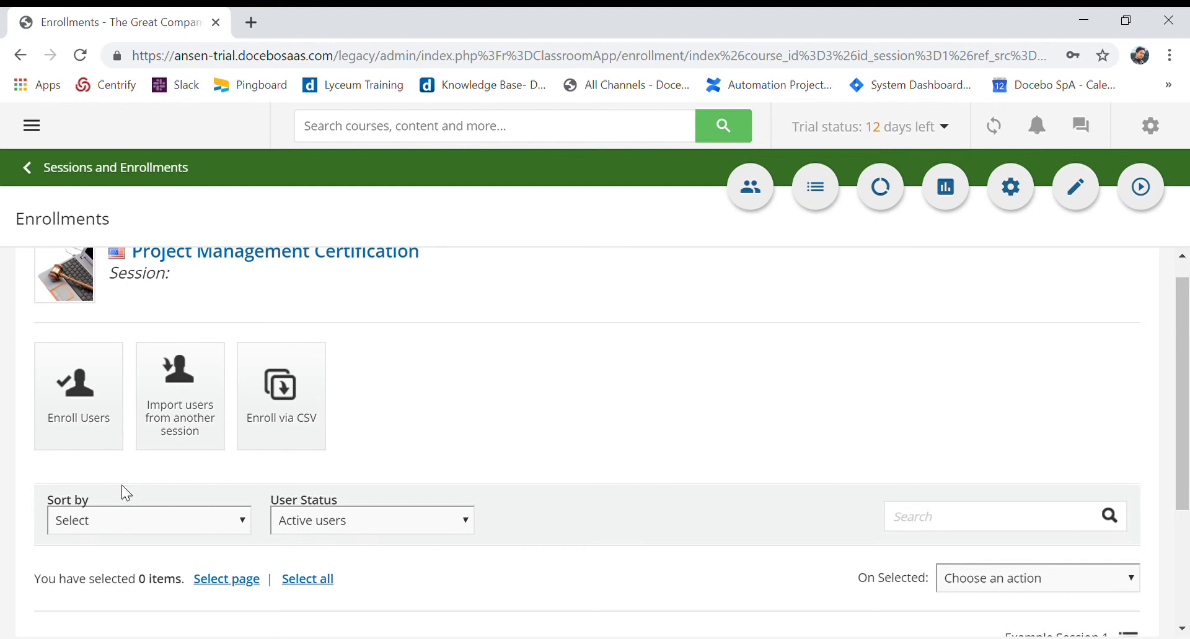
Start enrolling users in Example Session 1 and select the second, third and fourth users in the list
{"action": "left_click", "coordinate": [90, 442]}
{"action": "scroll", "coordinate": [496, 446], "scroll_direction": "down", "scroll_amount": 2}
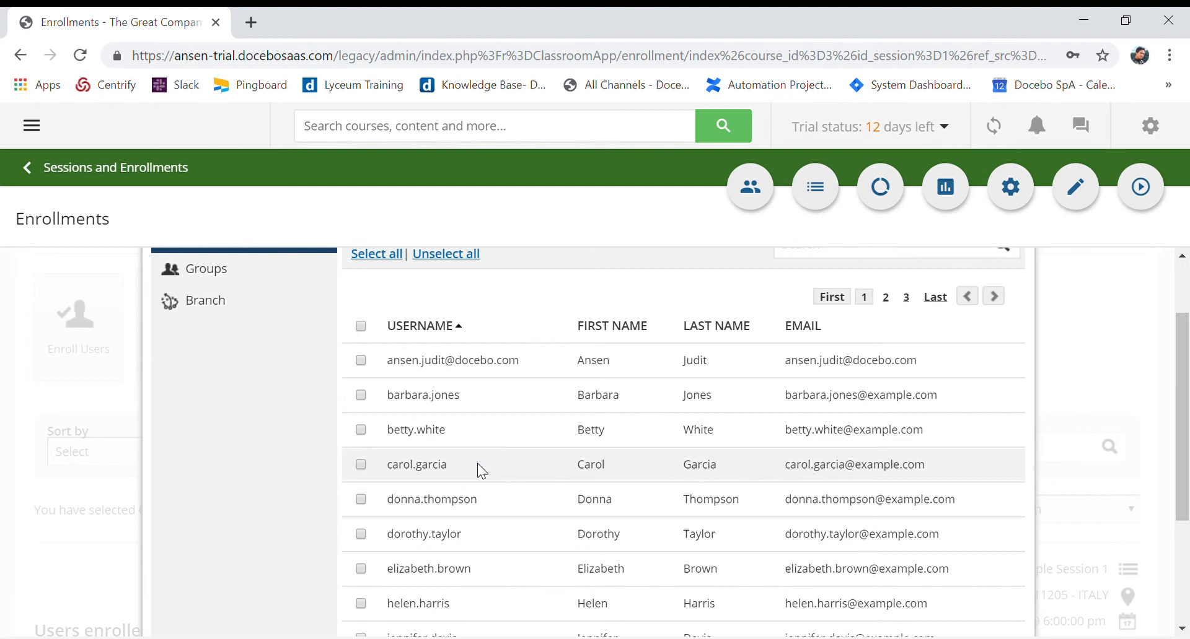
{"action": "left_click", "coordinate": [361, 396]}
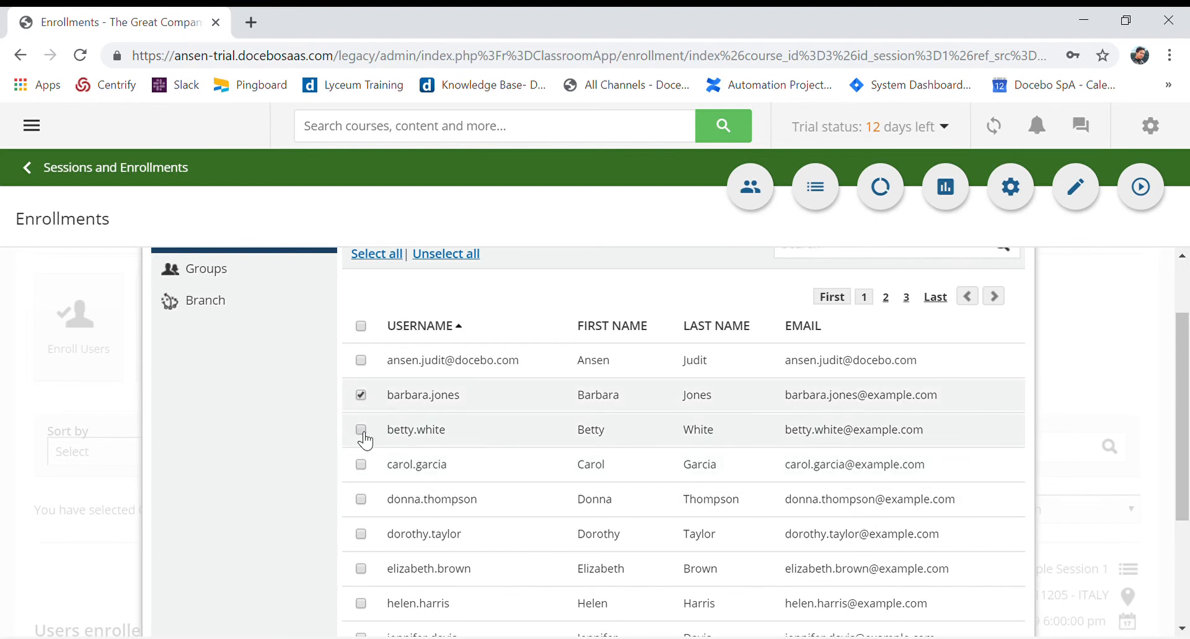
{"action": "left_click", "coordinate": [361, 430]}
{"action": "left_click", "coordinate": [360, 465]}
{"action": "scroll", "coordinate": [762, 470], "scroll_direction": "down", "scroll_amount": 3}
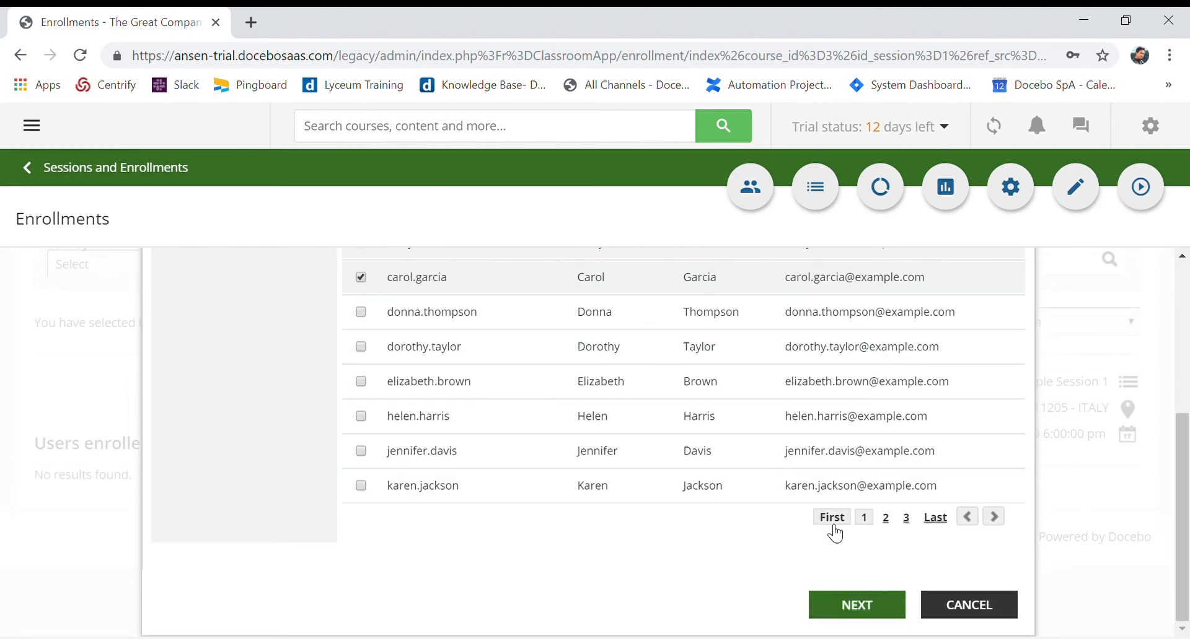
{"action": "left_click", "coordinate": [859, 607]}
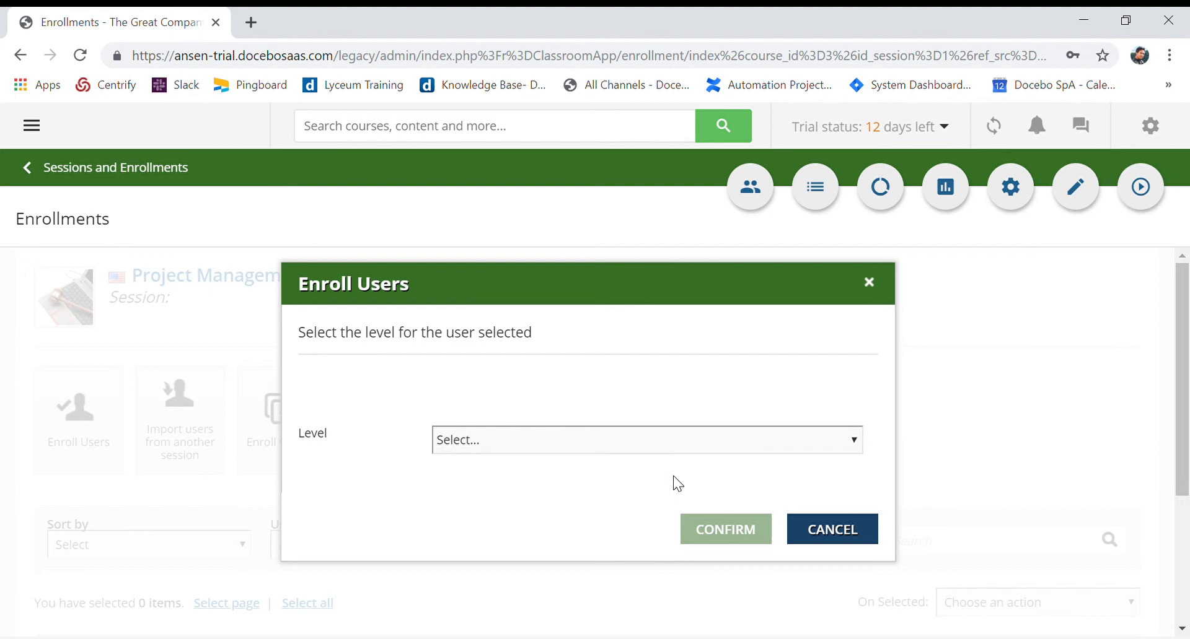
Enroll the three selected users at the Learner level and close the finished import
{"action": "key", "text": "Down"}
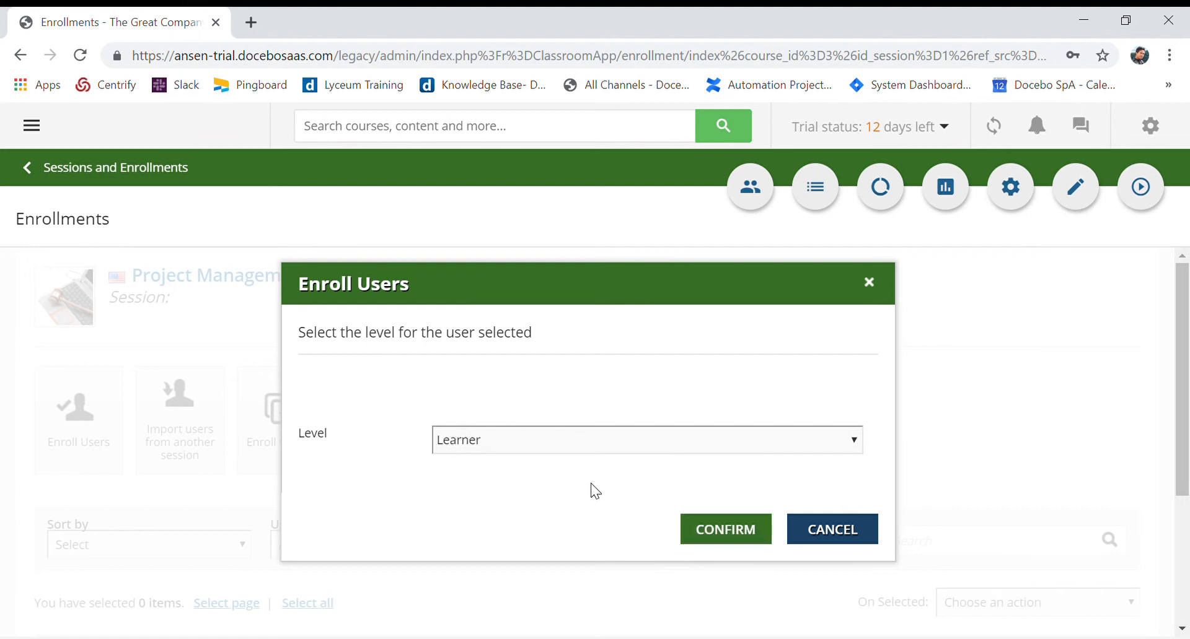
{"action": "left_click", "coordinate": [722, 533]}
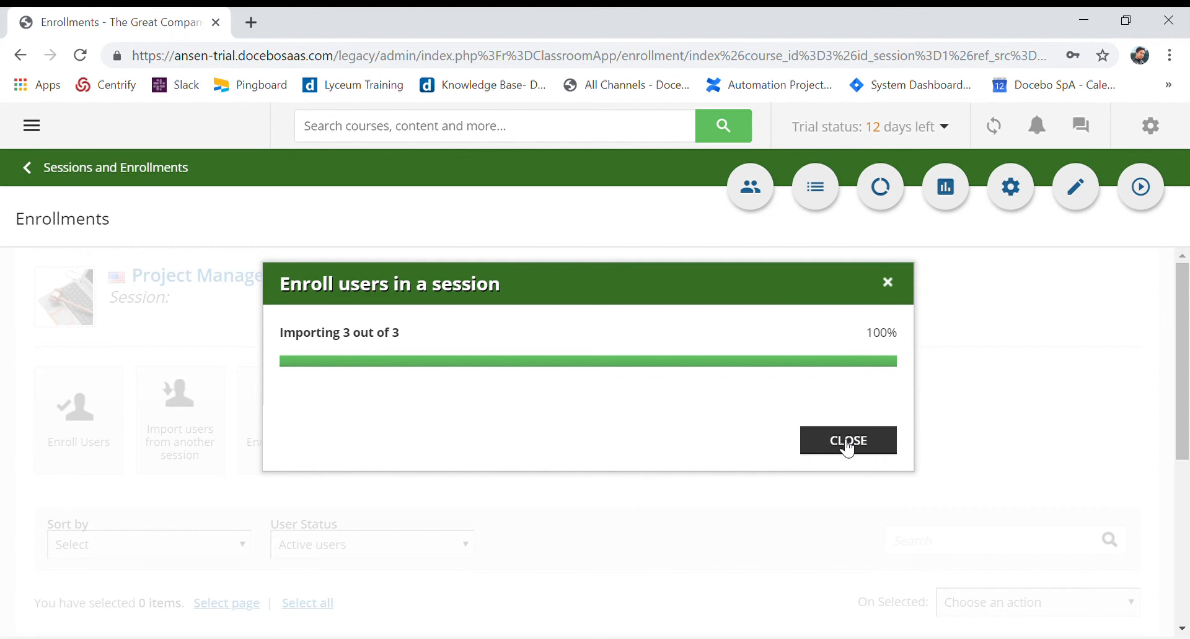
{"action": "left_click", "coordinate": [847, 443]}
Review the users enrolled in Example Session 1 and the enrollment options of the course
{"action": "scroll", "coordinate": [616, 491], "scroll_direction": "down", "scroll_amount": 3}
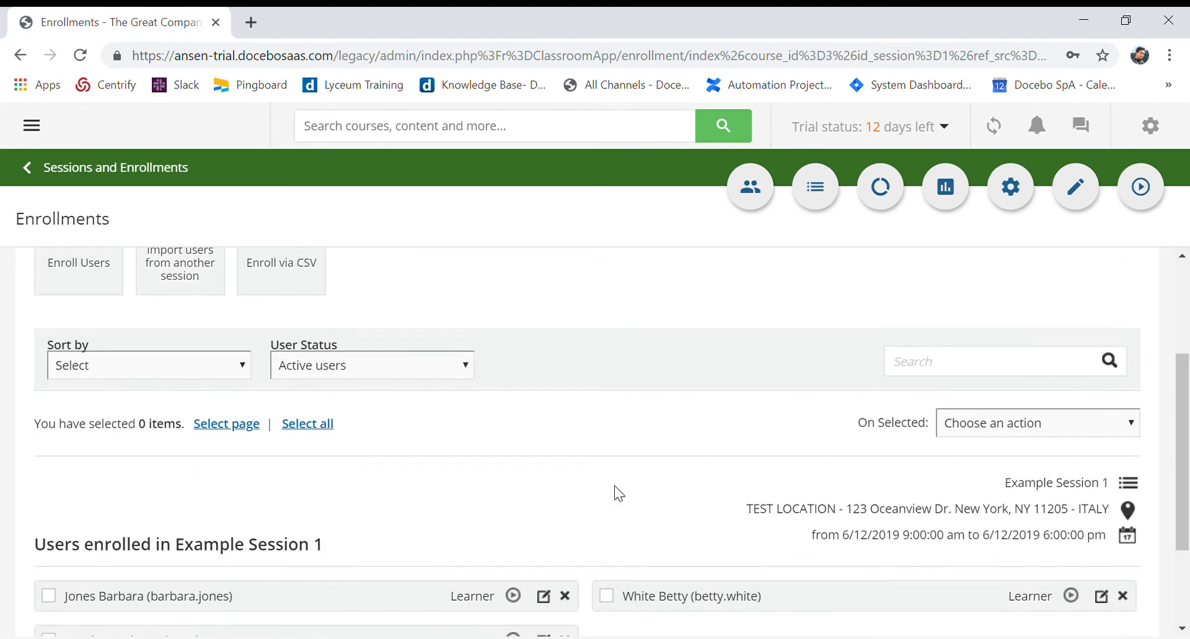
{"action": "scroll", "coordinate": [618, 494], "scroll_direction": "down", "scroll_amount": 2}
{"action": "scroll", "coordinate": [370, 506], "scroll_direction": "up", "scroll_amount": 5}
{"action": "scroll", "coordinate": [367, 511], "scroll_direction": "down", "scroll_amount": 5}
{"action": "scroll", "coordinate": [367, 508], "scroll_direction": "up", "scroll_amount": 5}
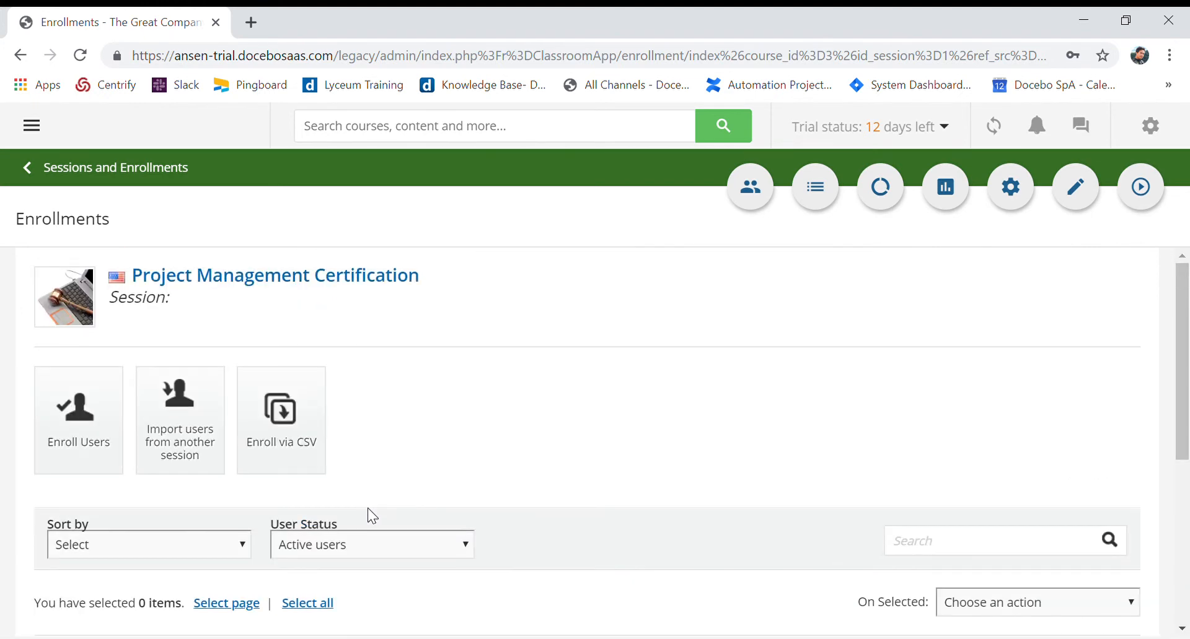
{"action": "scroll", "coordinate": [368, 508], "scroll_direction": "down", "scroll_amount": 1}
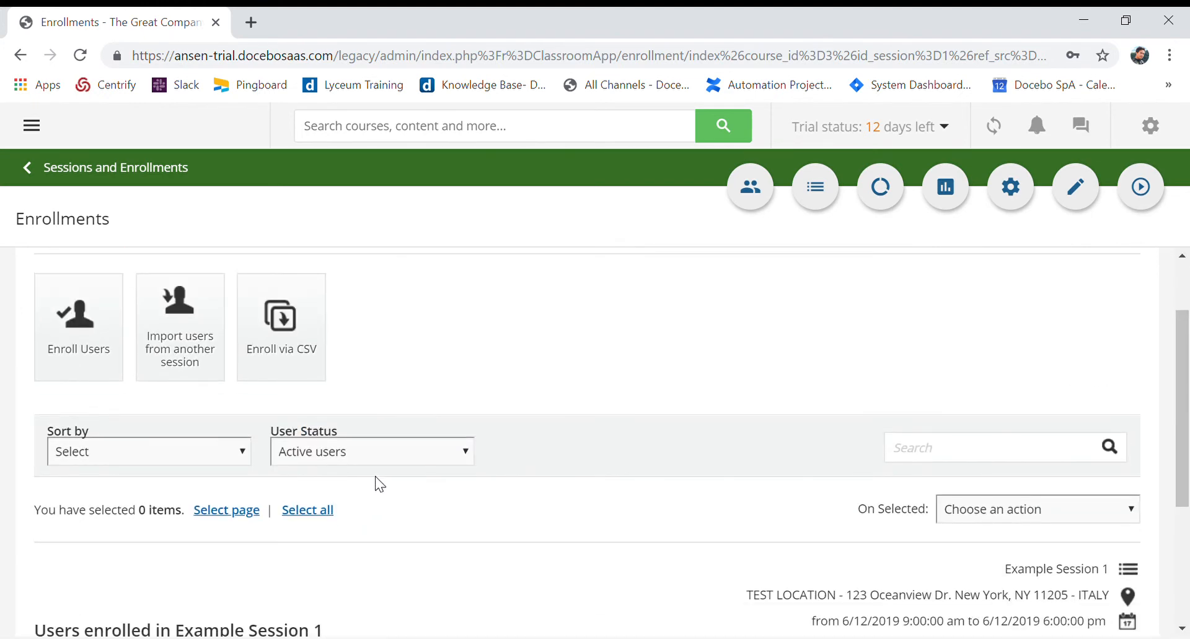
{"action": "scroll", "coordinate": [404, 443], "scroll_direction": "up", "scroll_amount": 1}
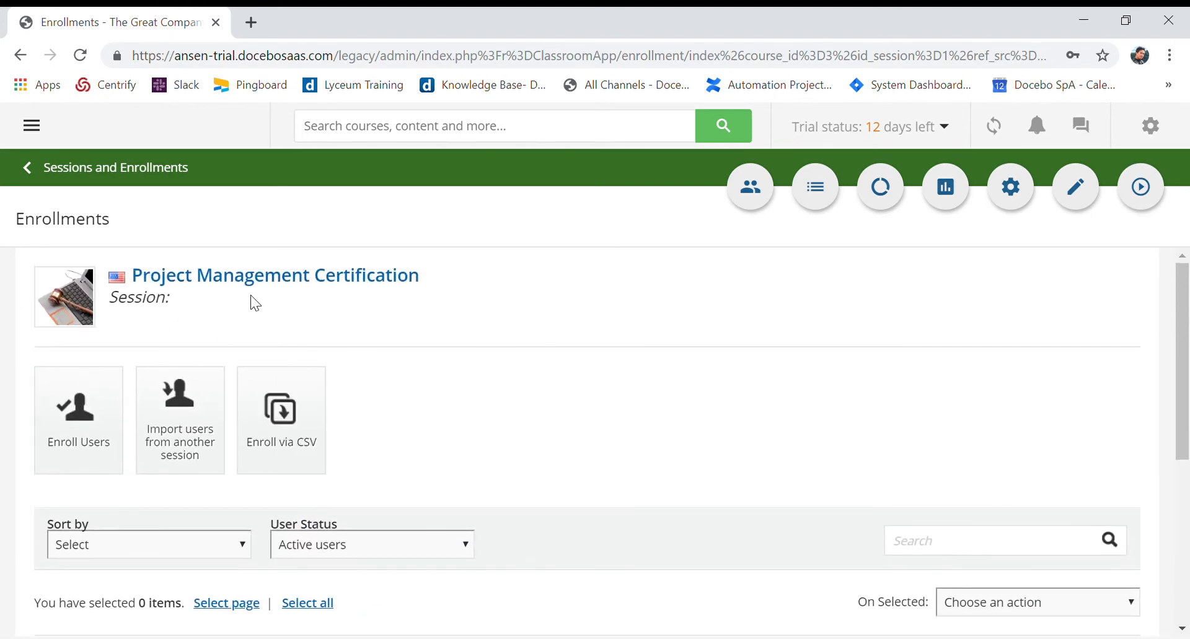
Start another enrollment in Example Session 1 and additionally select the ninth user on the first page
{"action": "scroll", "coordinate": [444, 541], "scroll_direction": "down", "scroll_amount": 1}
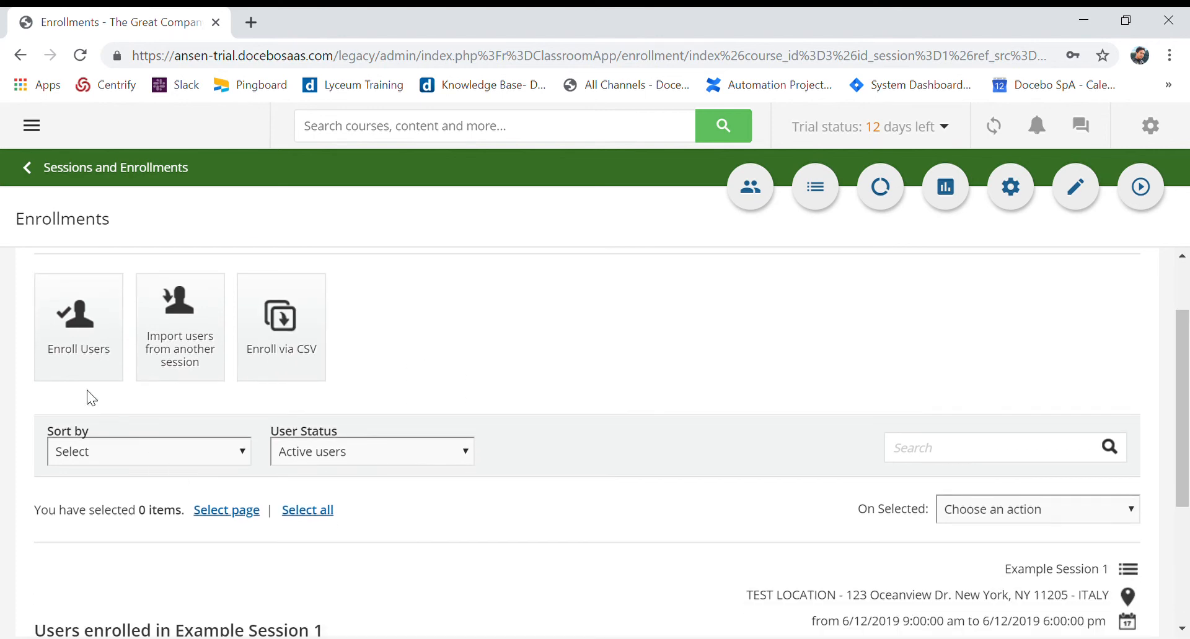
{"action": "left_click", "coordinate": [80, 357]}
{"action": "scroll", "coordinate": [409, 412], "scroll_direction": "down", "scroll_amount": 4}
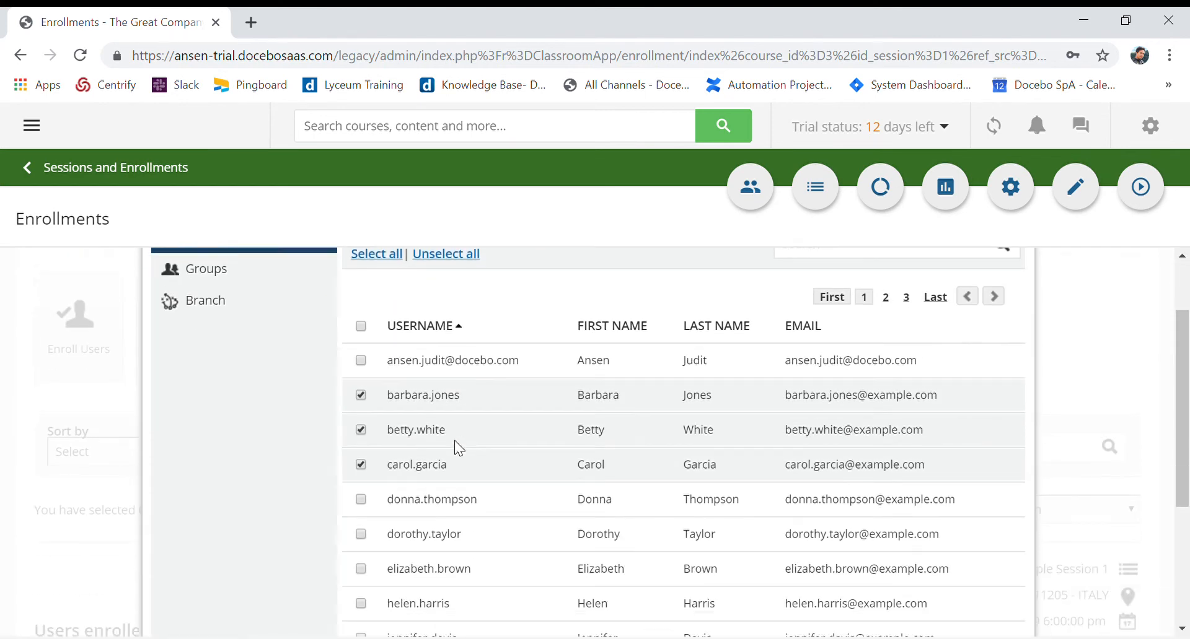
{"action": "left_click", "coordinate": [362, 453]}
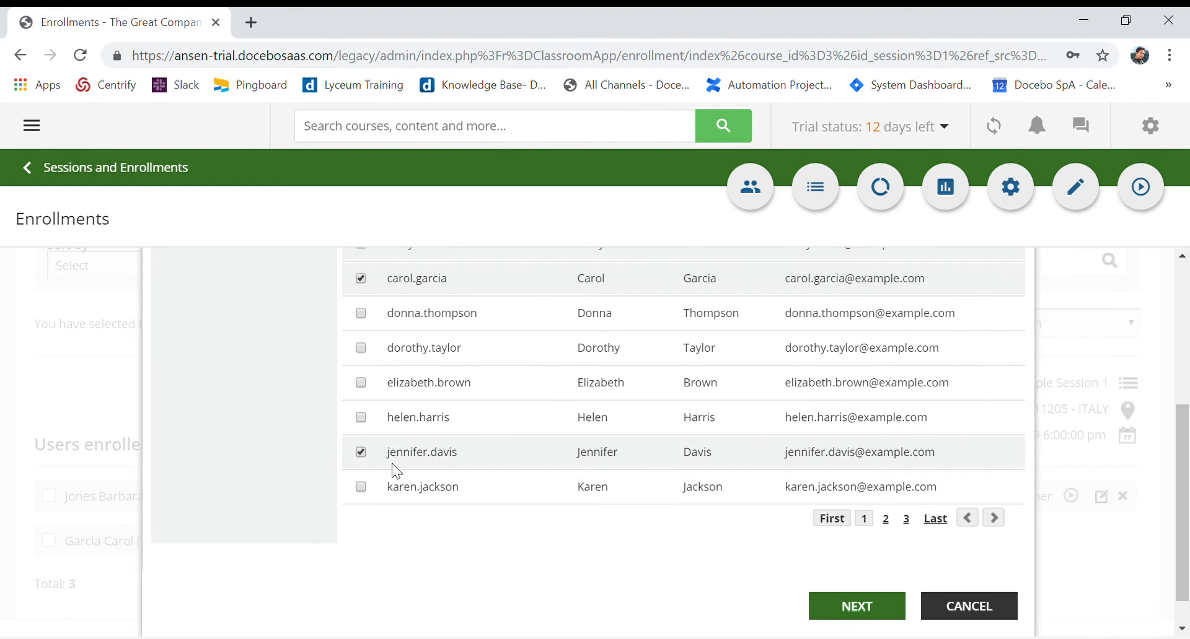
{"action": "left_click", "coordinate": [860, 608]}
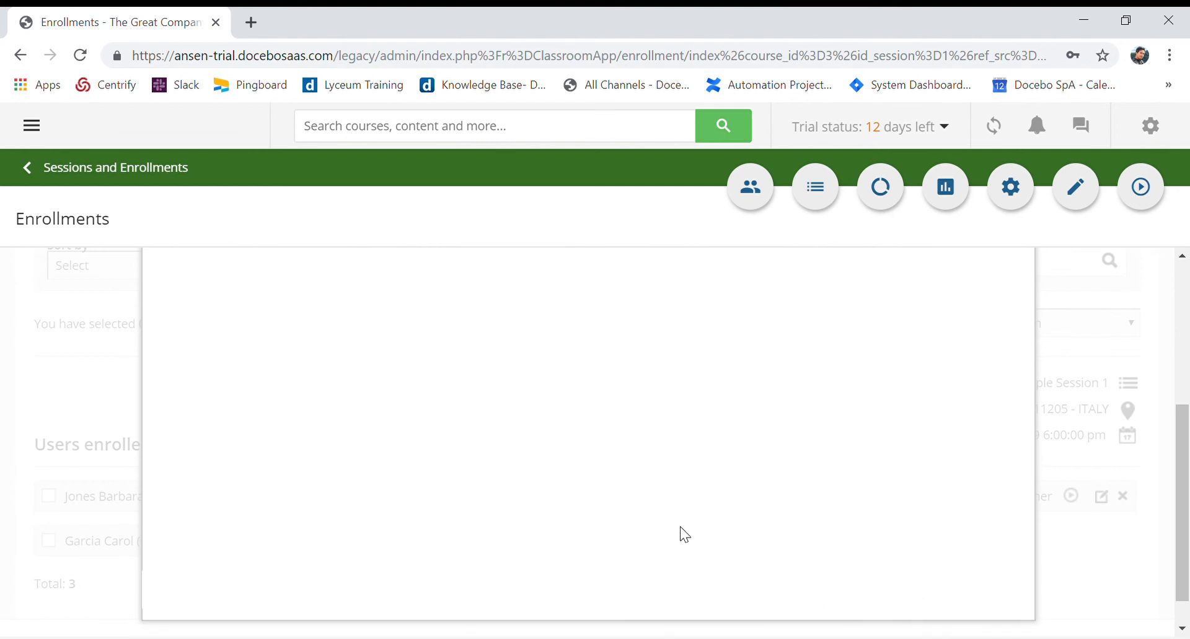
Enroll the newly selected user at the Instructor level, close the import and check the enrolled users list
{"action": "left_click", "coordinate": [677, 446]}
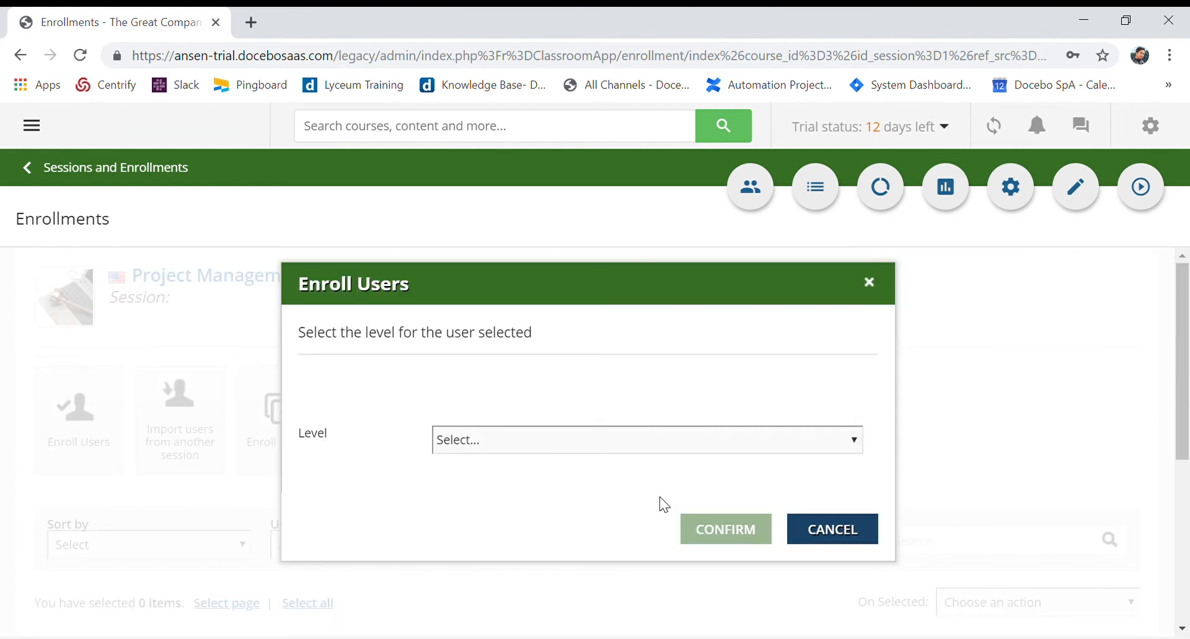
{"action": "left_click", "coordinate": [659, 512]}
{"action": "left_click", "coordinate": [653, 447]}
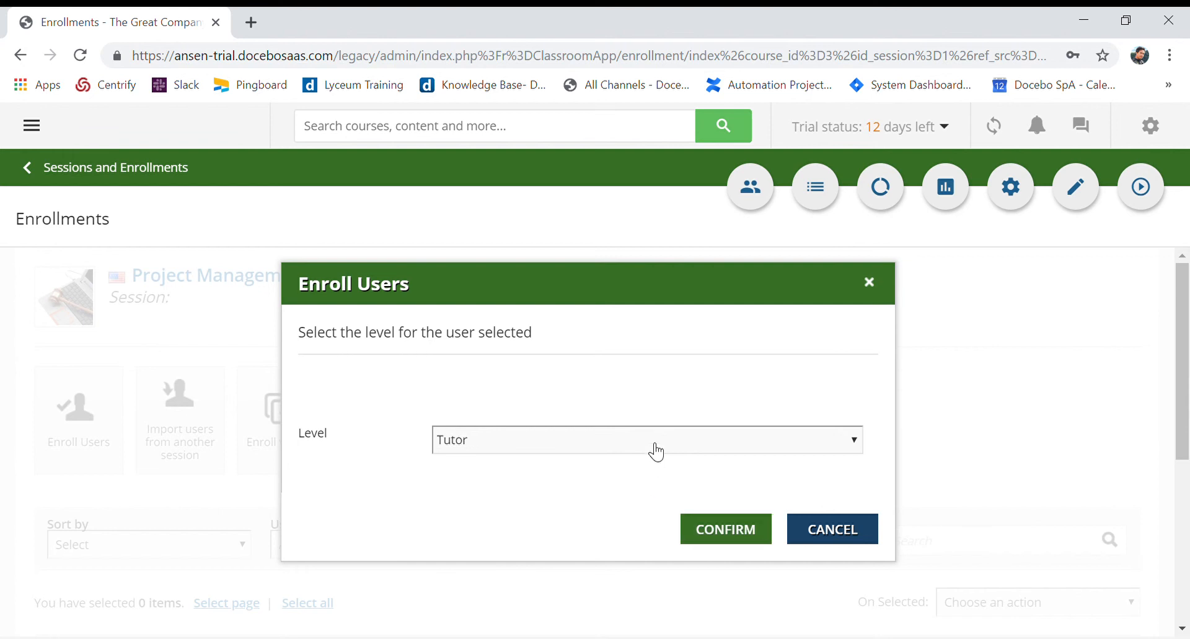
{"action": "left_click", "coordinate": [630, 518]}
{"action": "left_click", "coordinate": [713, 538]}
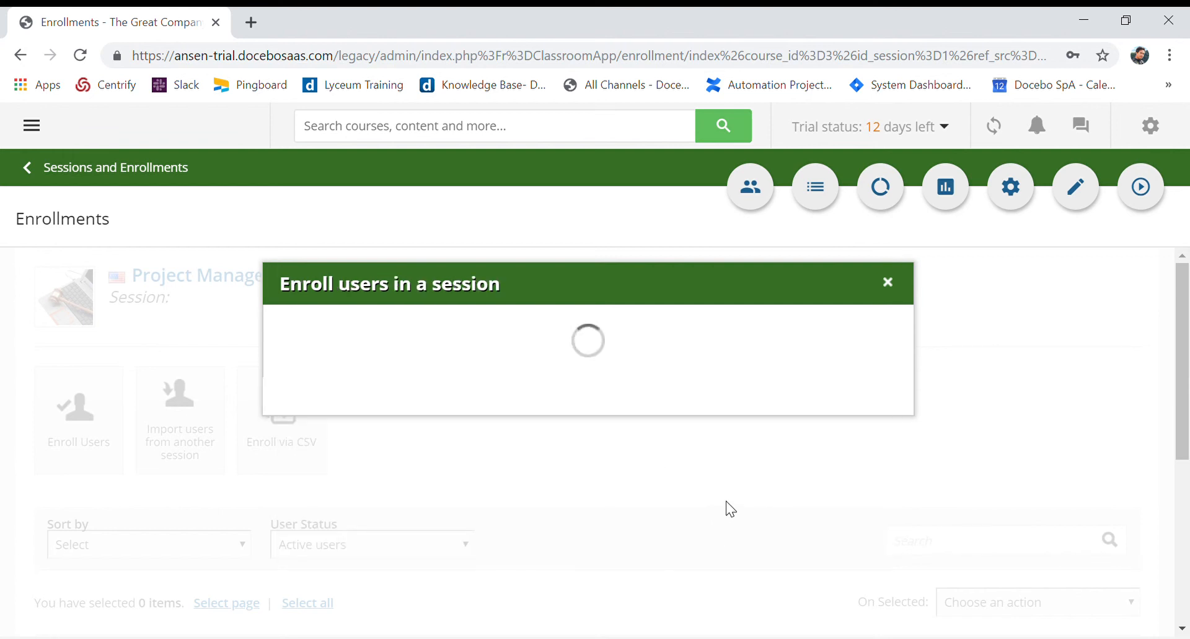
{"action": "left_click", "coordinate": [863, 447]}
{"action": "scroll", "coordinate": [805, 465], "scroll_direction": "down", "scroll_amount": 5}
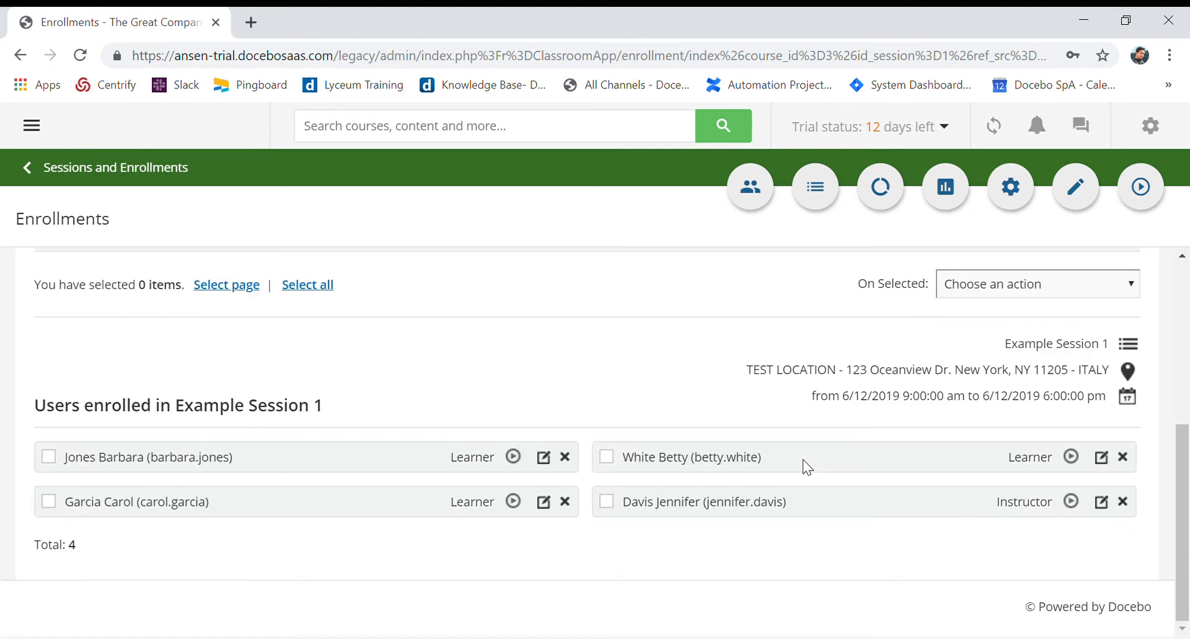
Review the learners and instructor enrolled in Example Session 1 and return to the course management list
{"action": "scroll", "coordinate": [806, 474], "scroll_direction": "up", "scroll_amount": 1}
{"action": "scroll", "coordinate": [809, 474], "scroll_direction": "down", "scroll_amount": 1}
{"action": "scroll", "coordinate": [899, 485], "scroll_direction": "up", "scroll_amount": 5}
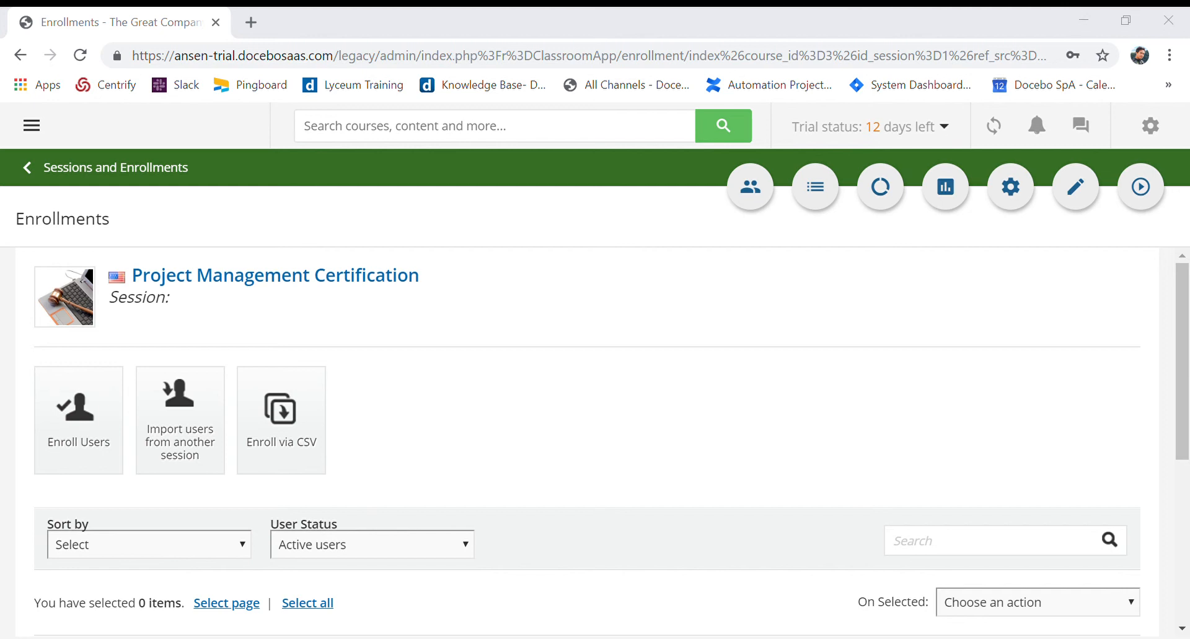
{"action": "scroll", "coordinate": [719, 486], "scroll_direction": "down", "scroll_amount": 5}
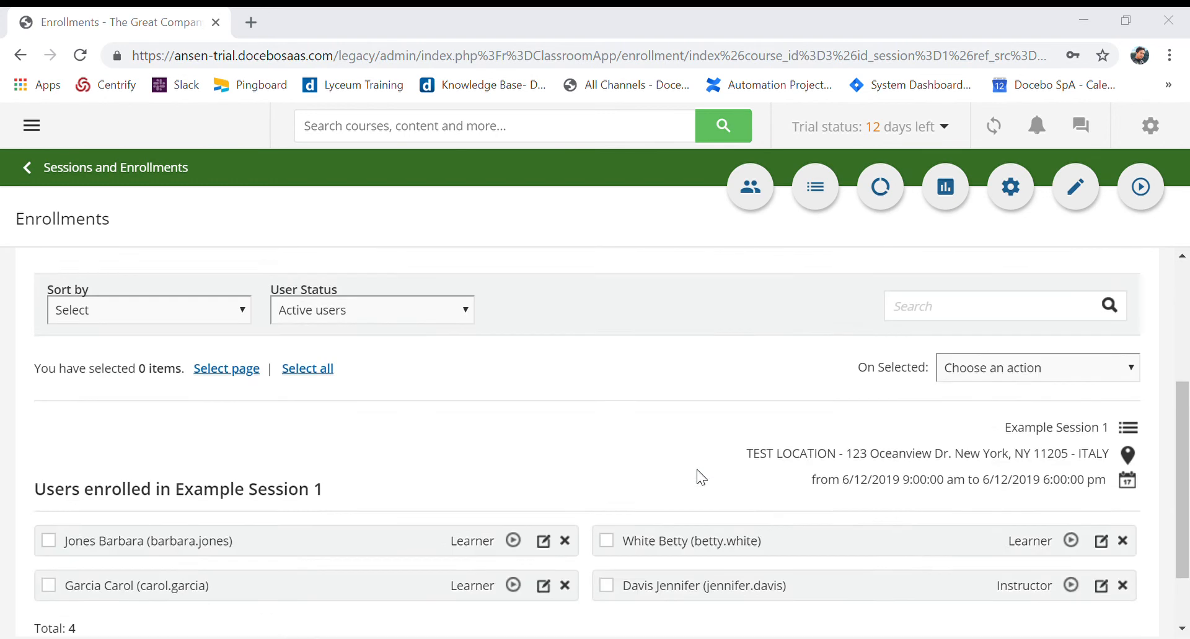
{"action": "scroll", "coordinate": [704, 487], "scroll_direction": "up", "scroll_amount": 5}
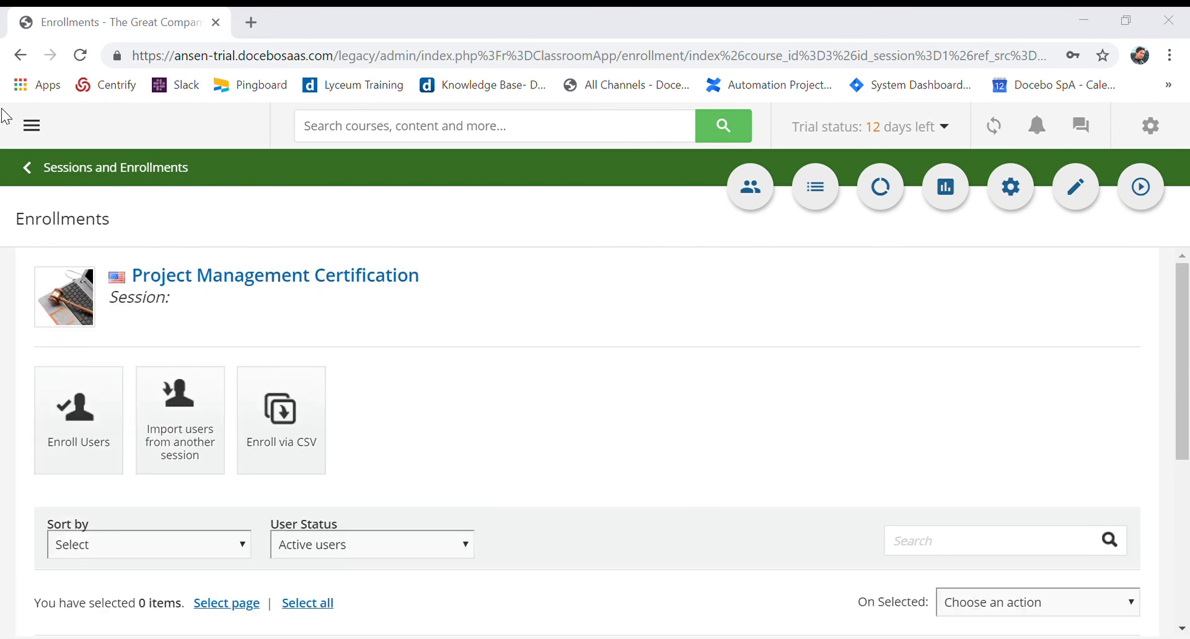
{"action": "left_click", "coordinate": [109, 167]}
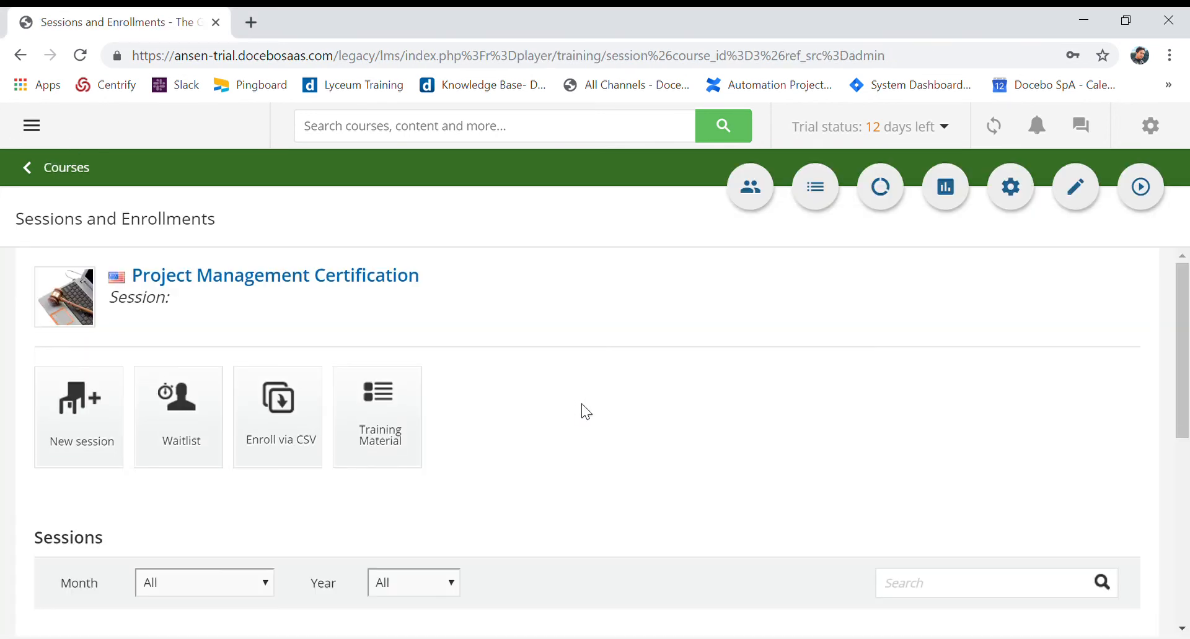
{"action": "left_click", "coordinate": [57, 174]}
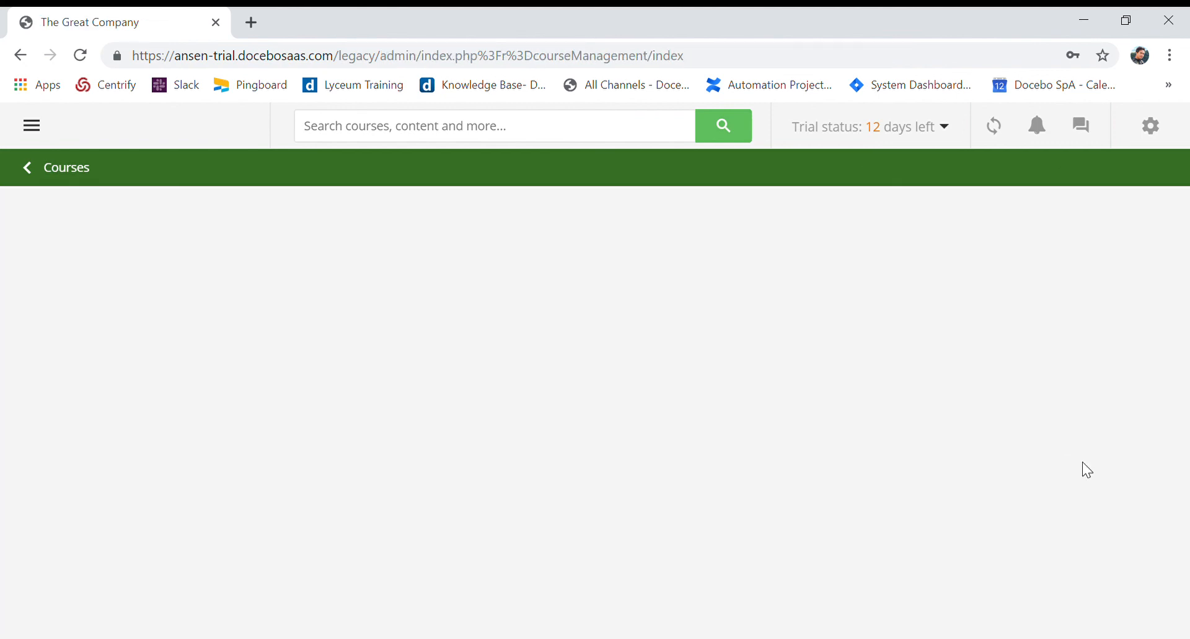
Examine the sessions and enrollments of the Project Management Certification course through its Sessions Management, and go back to the courses
{"action": "scroll", "coordinate": [850, 436], "scroll_direction": "down", "scroll_amount": 6}
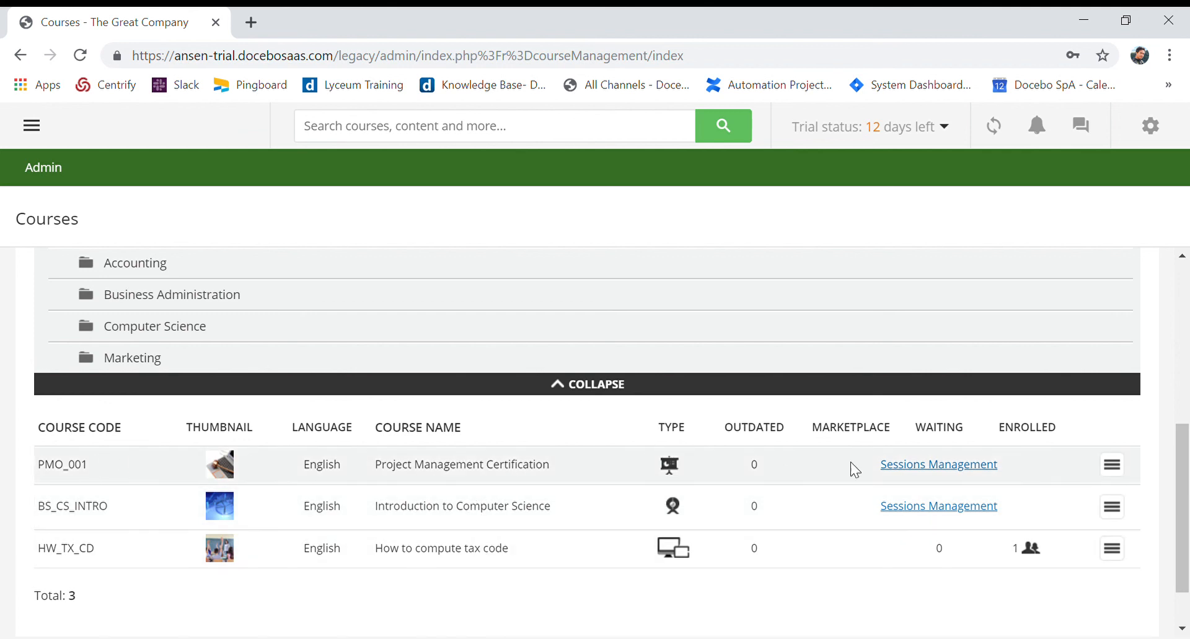
{"action": "left_click", "coordinate": [920, 472]}
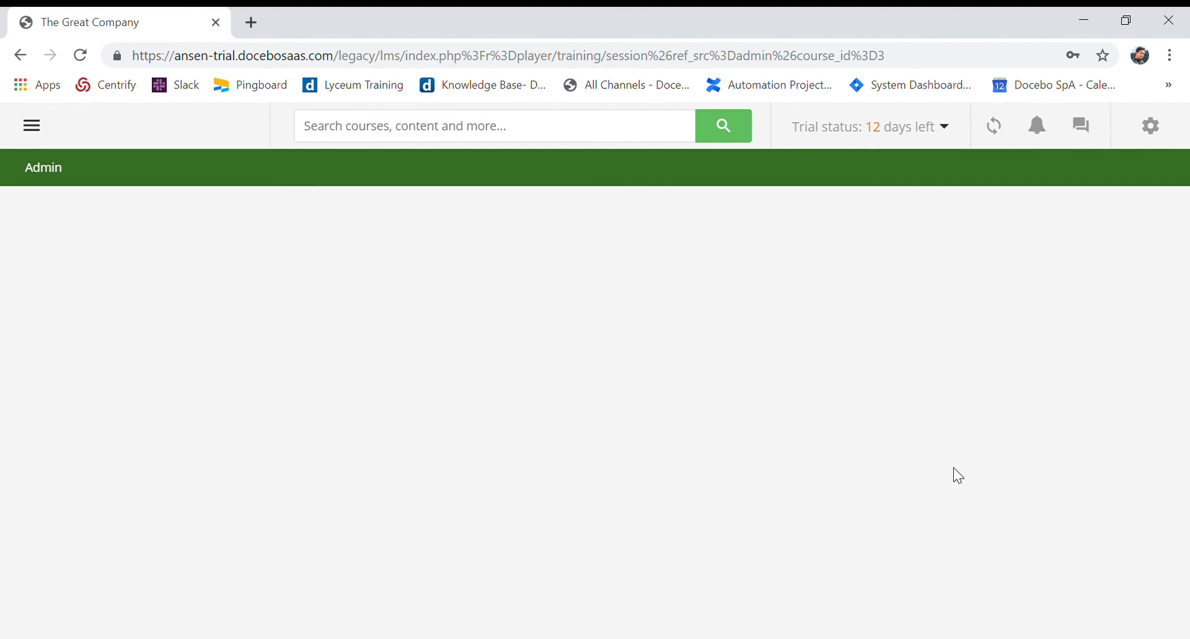
{"action": "scroll", "coordinate": [860, 489], "scroll_direction": "down", "scroll_amount": 5}
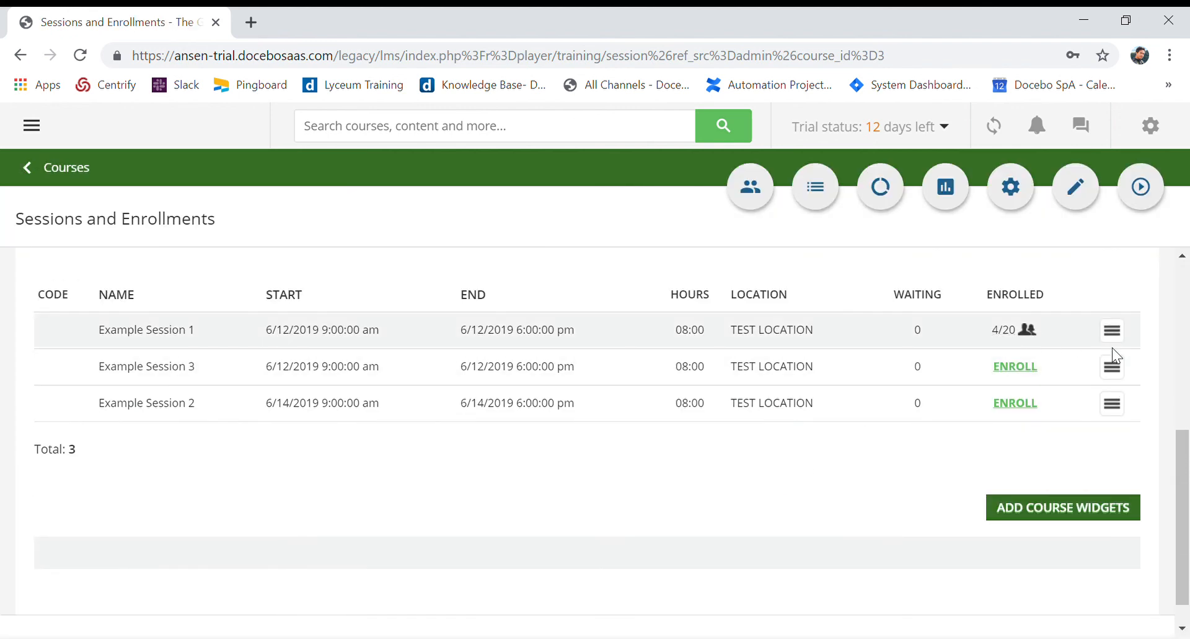
{"action": "scroll", "coordinate": [733, 506], "scroll_direction": "up", "scroll_amount": 5}
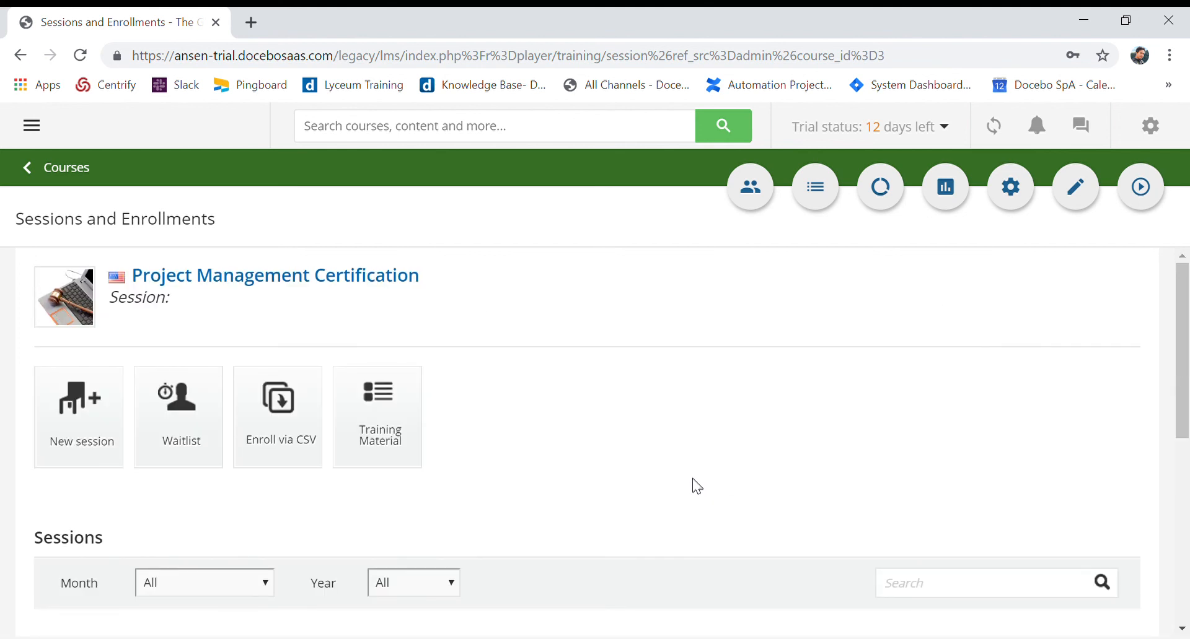
{"action": "left_click", "coordinate": [50, 171]}
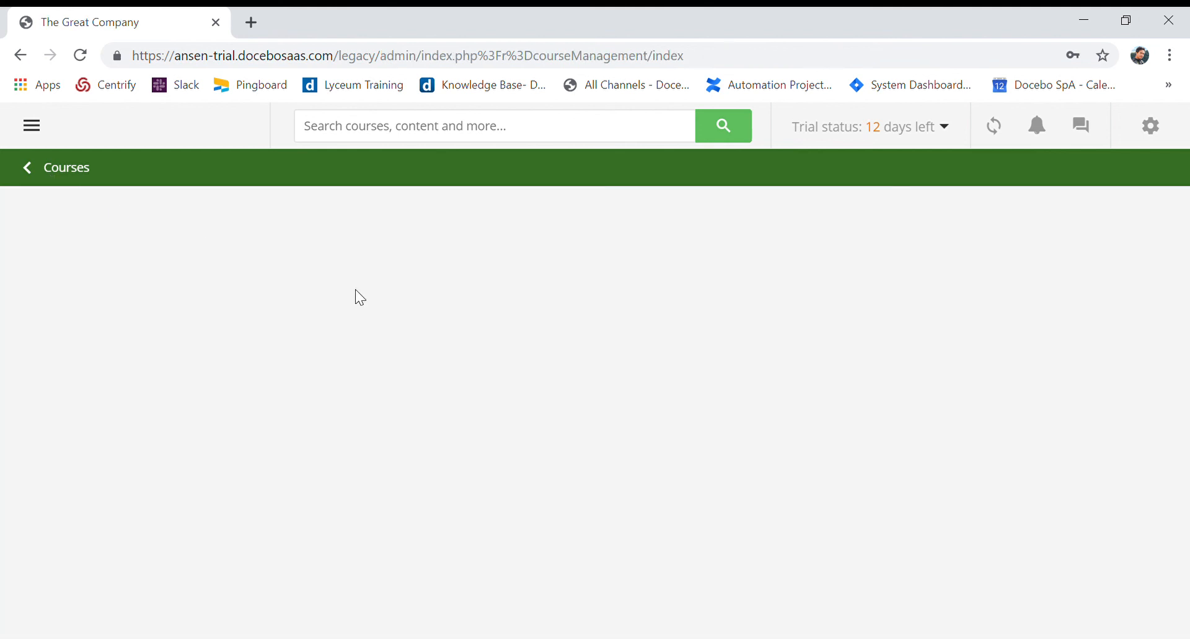